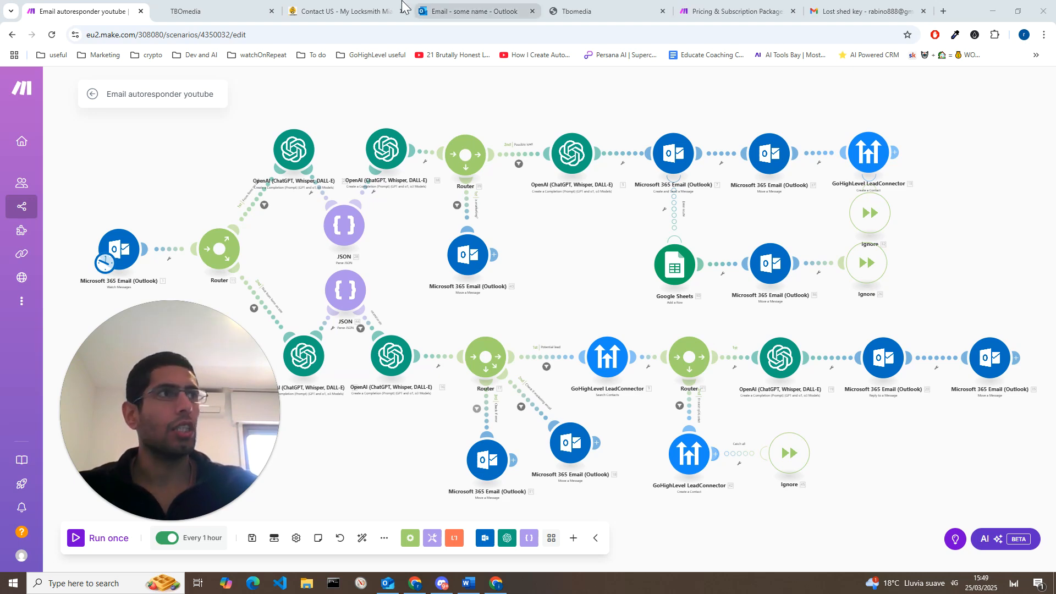
# Step: Review the contact form on the My Locksmith site and the free AI agent request form on the TBOmedia site
pyautogui.click(349, 11)
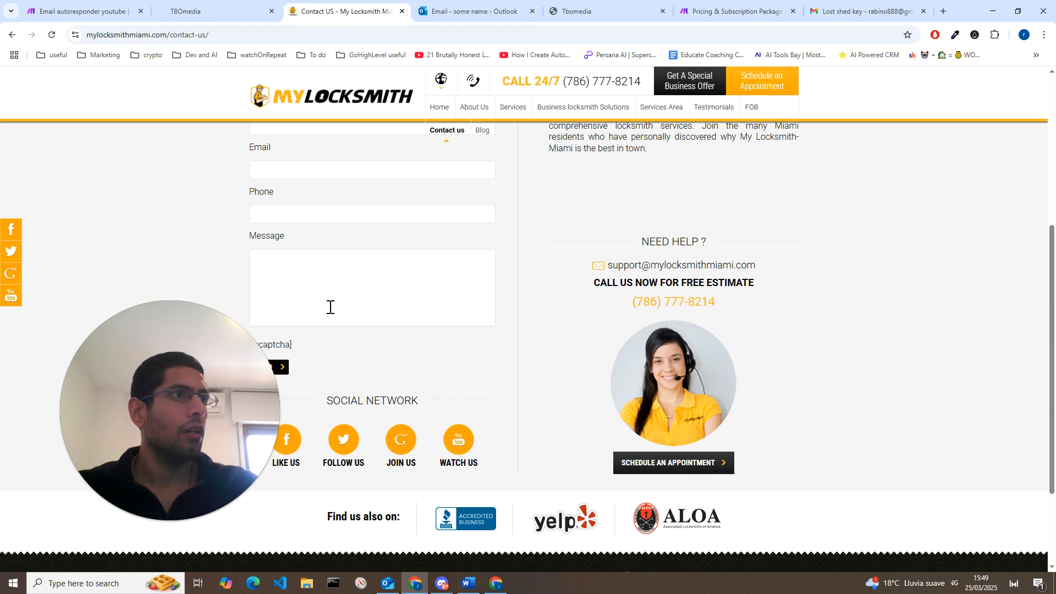
pyautogui.scroll(2, 330, 306)
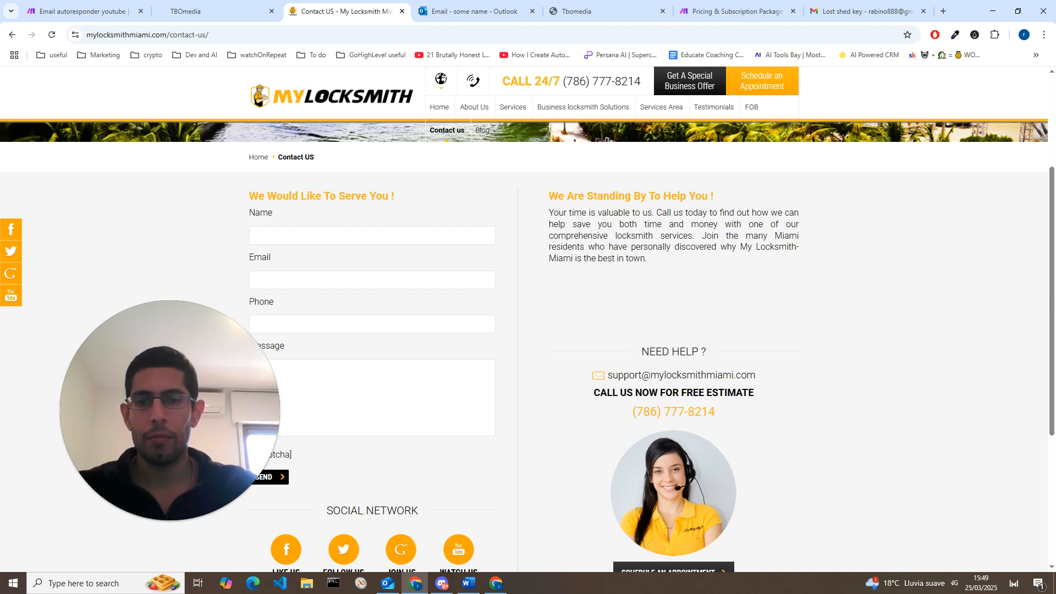
pyautogui.click(264, 8)
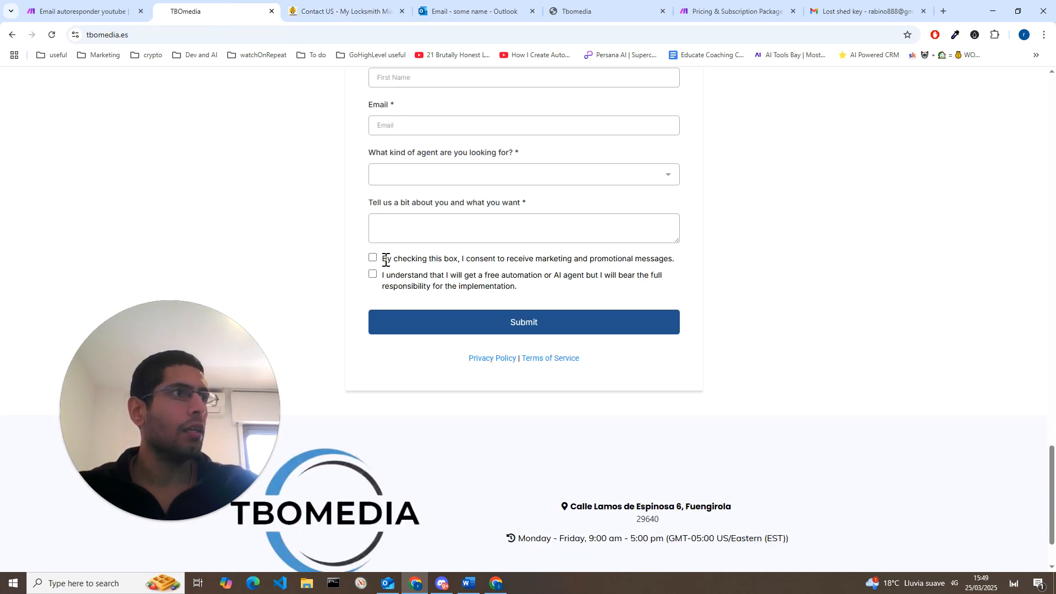
pyautogui.scroll(3, 546, 149)
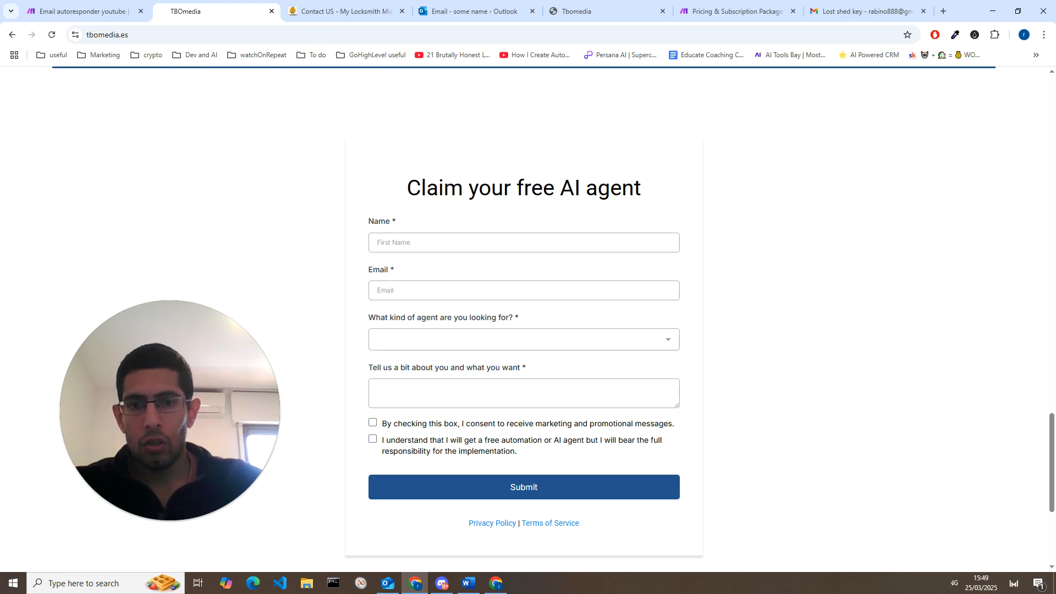
# Step: Return to the Email autoresponder scenario and check the conditions of the two filters leaving the first router
pyautogui.click(101, 12)
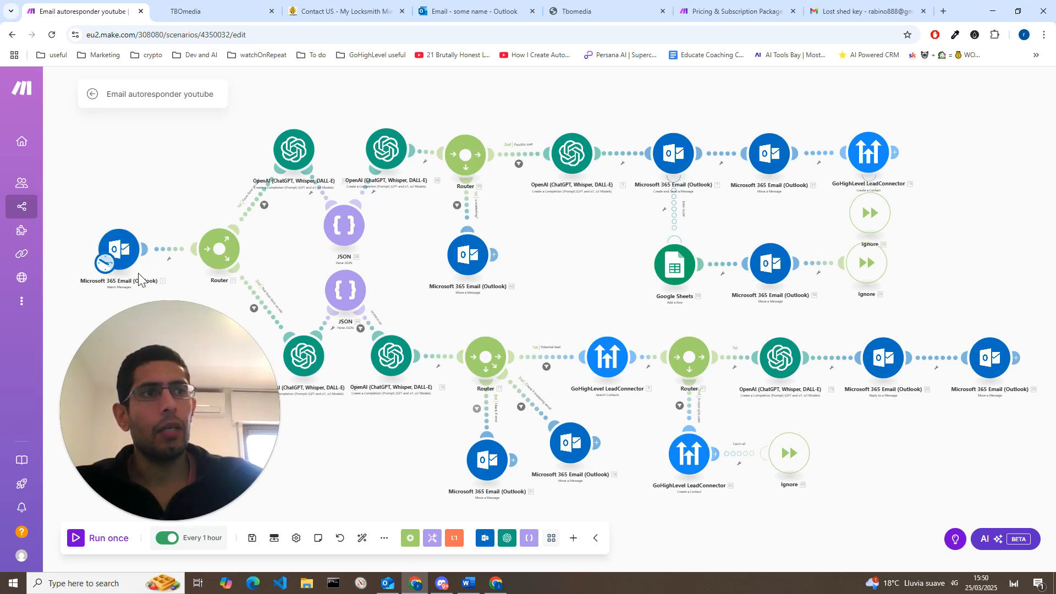
pyautogui.scroll(3, 131, 292)
pyautogui.moveTo(164, 501)
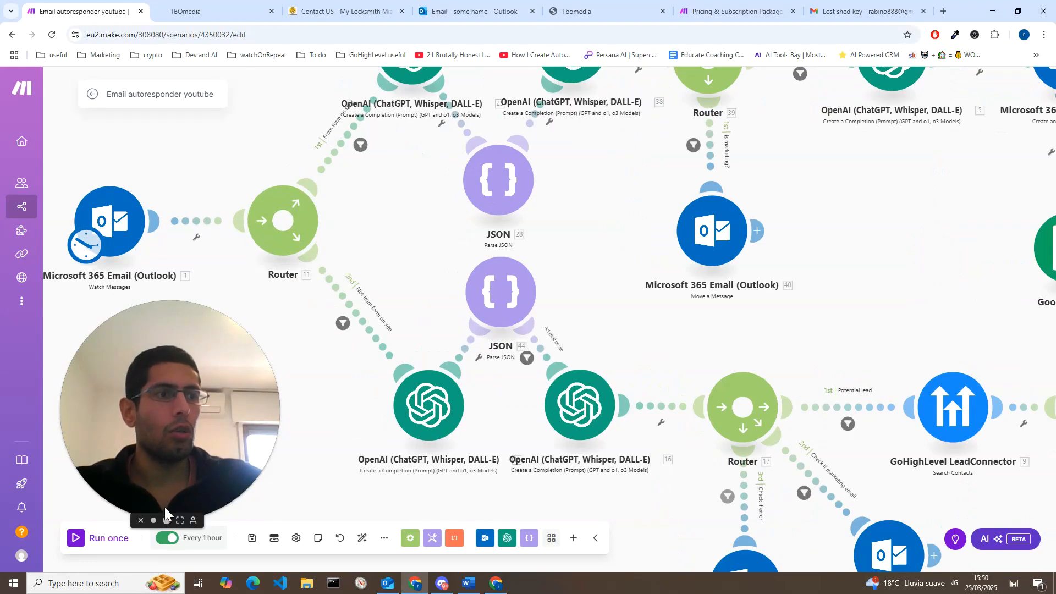
pyautogui.click(152, 521)
pyautogui.scroll(-2, 187, 341)
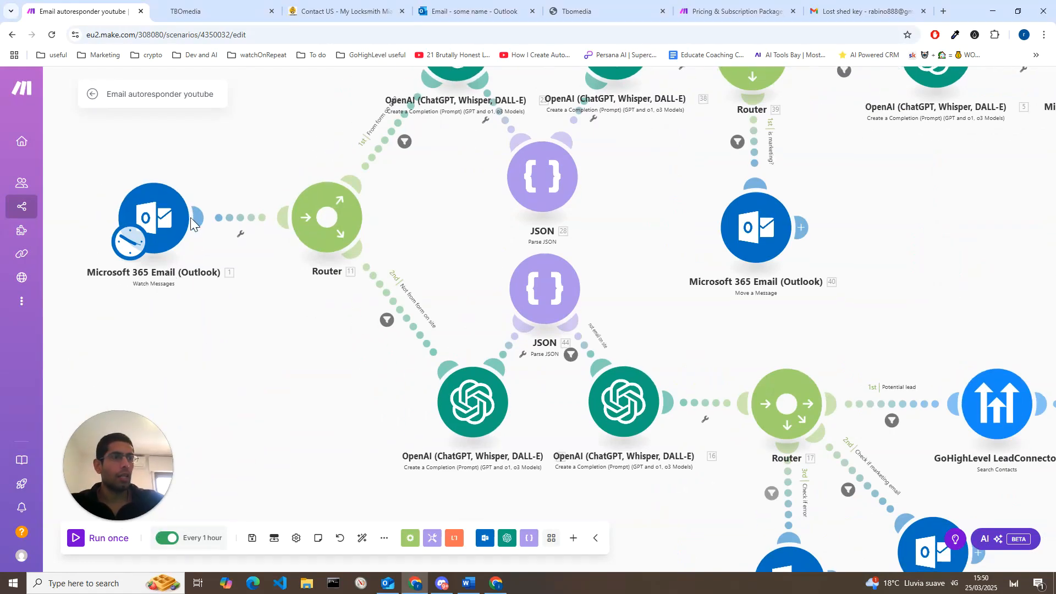
pyautogui.scroll(-3, 199, 304)
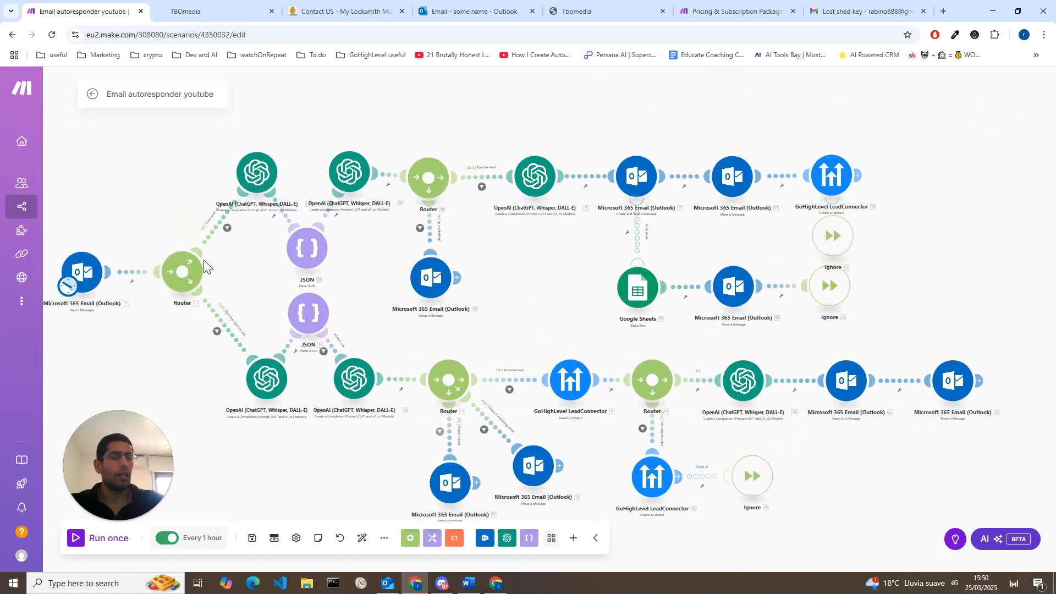
pyautogui.click(227, 229)
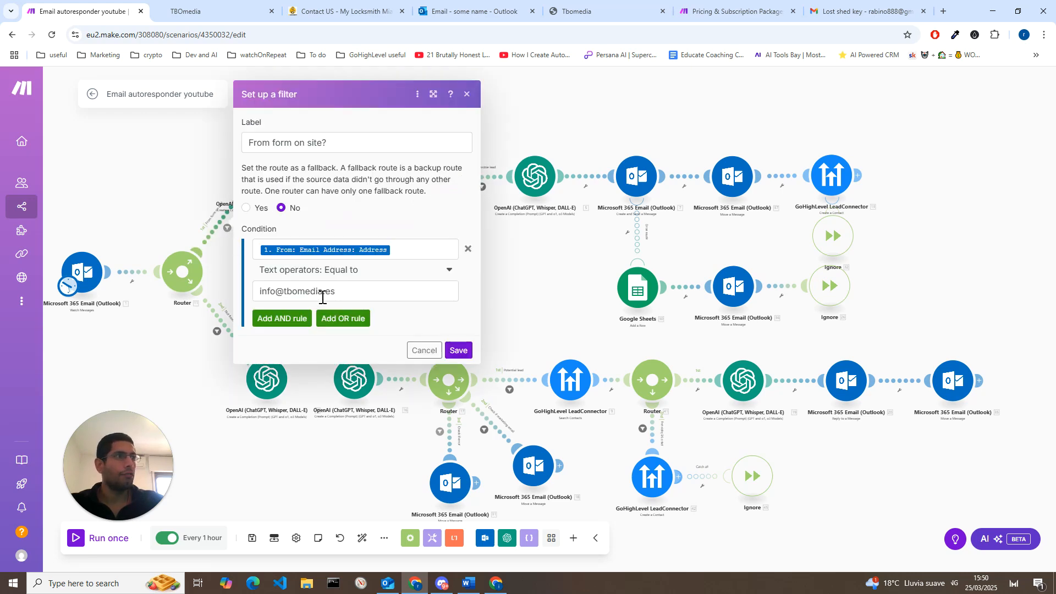
pyautogui.click(416, 355)
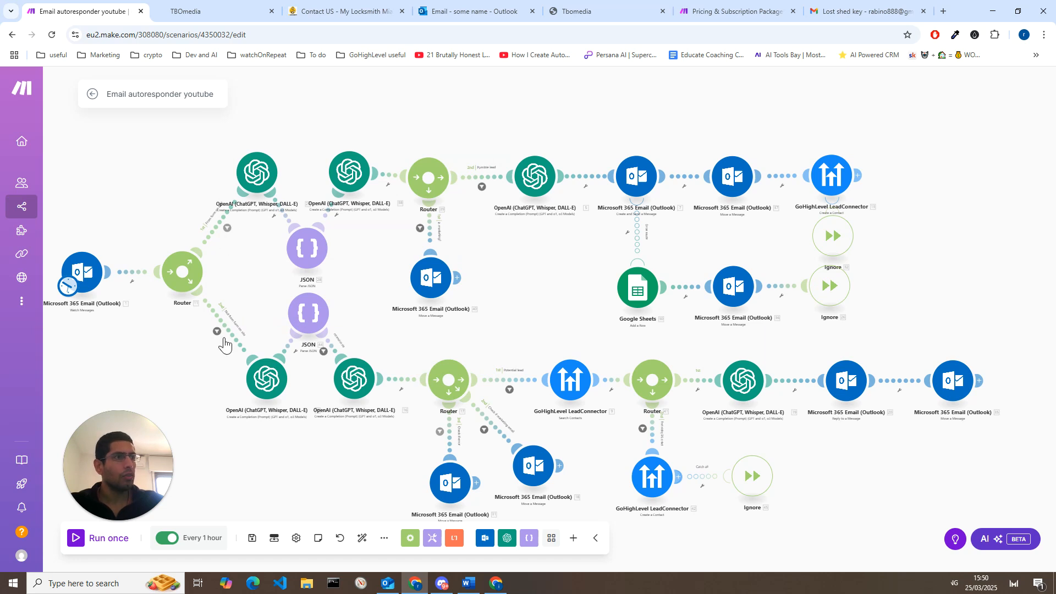
pyautogui.click(218, 331)
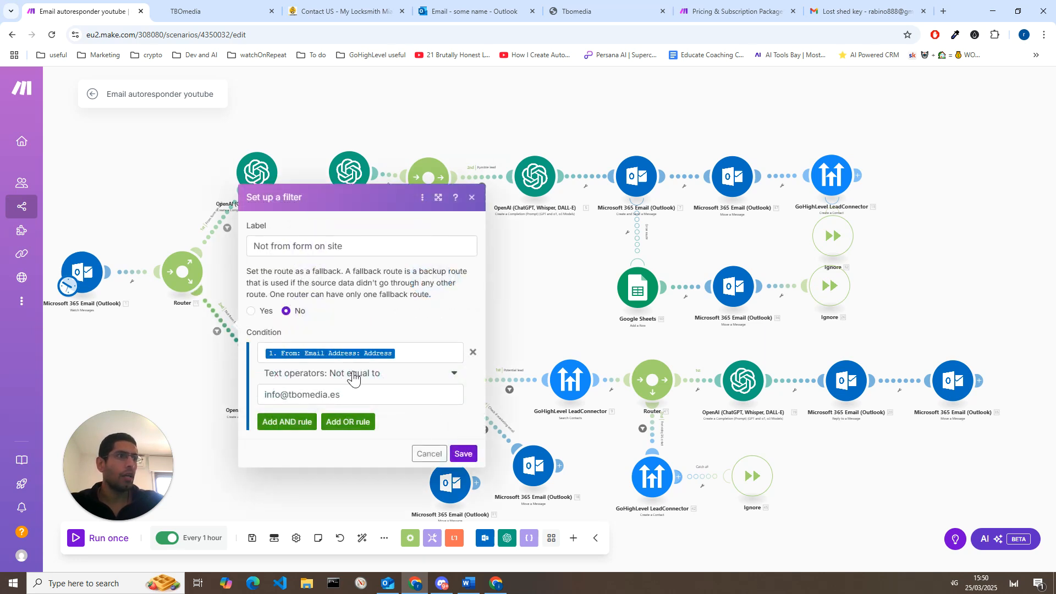
pyautogui.click(423, 454)
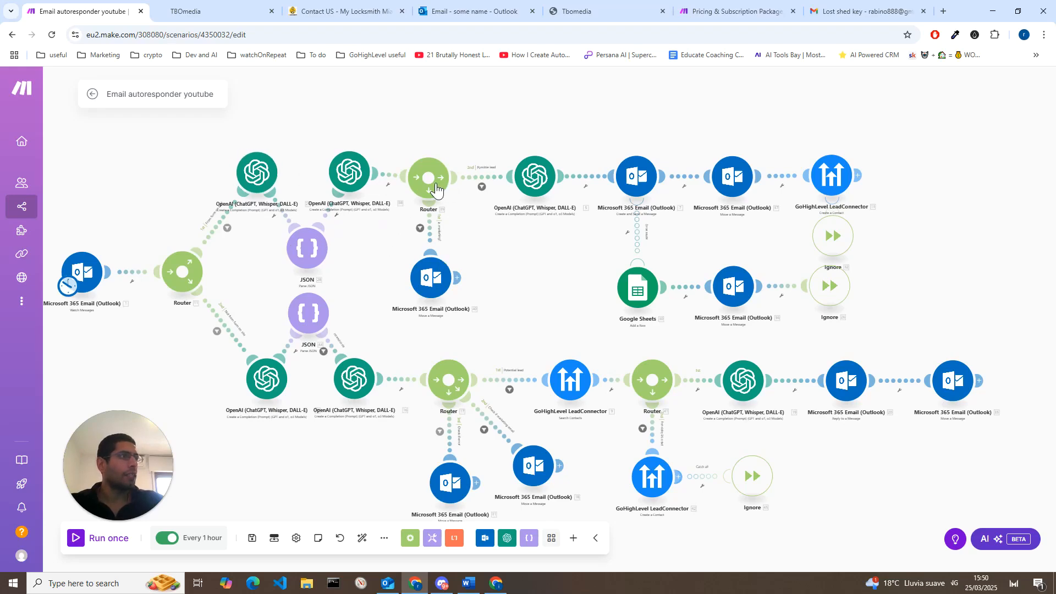
# Step: Examine the website-form branch of the scenario, from the marketing and possible-lead routes through to contact creation and the error route
pyautogui.scroll(3, 440, 243)
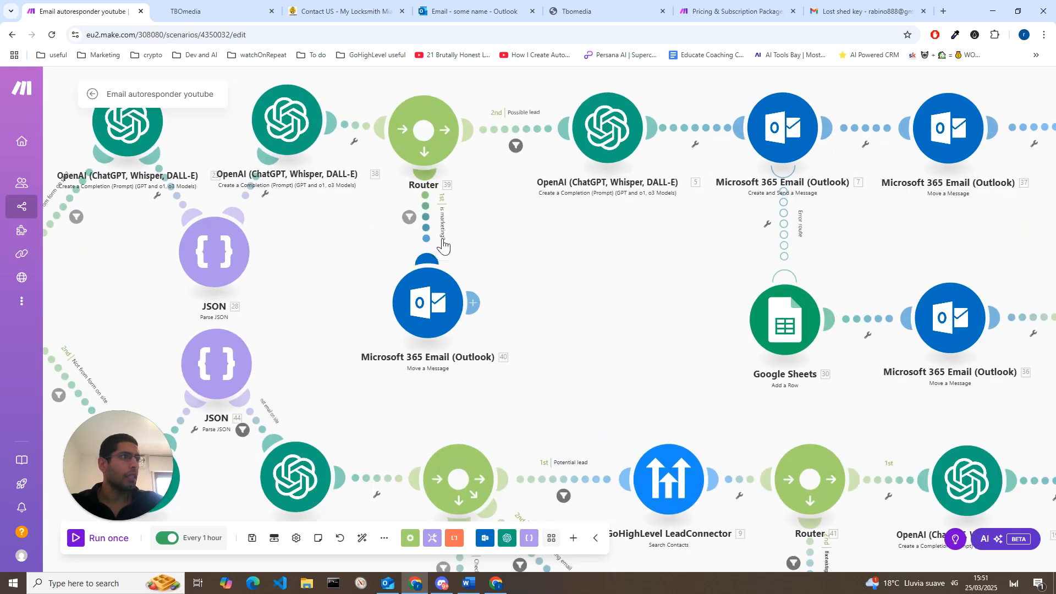
pyautogui.scroll(2, 443, 245)
pyautogui.scroll(-5, 451, 230)
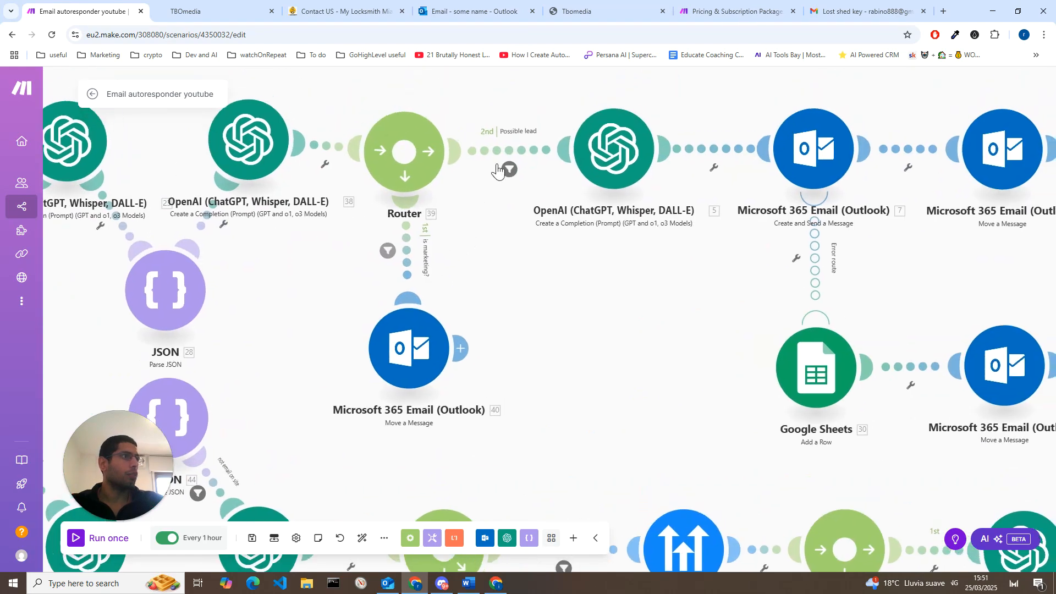
pyautogui.scroll(-2, 562, 276)
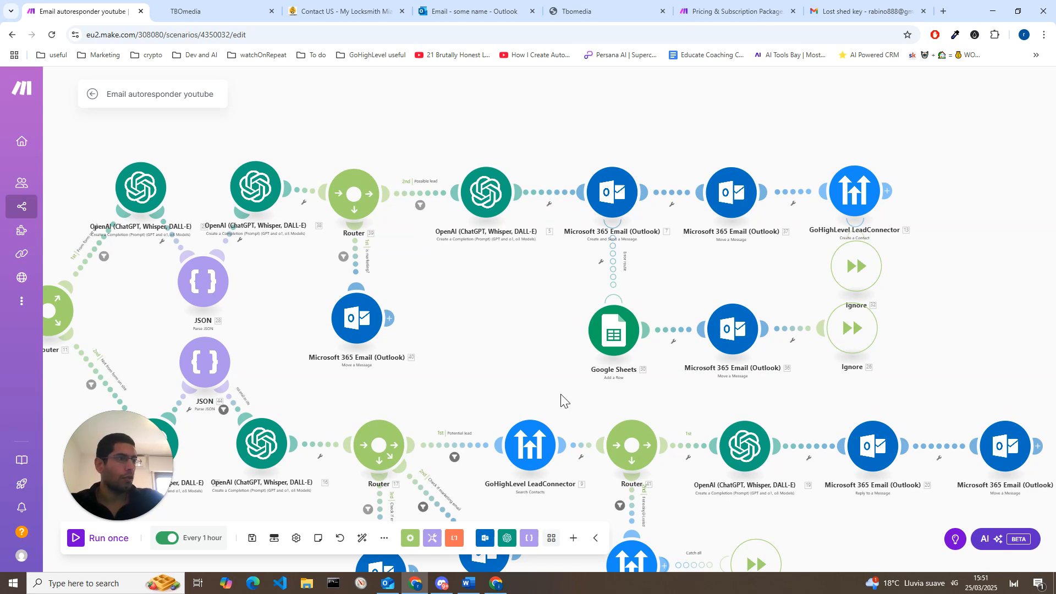
pyautogui.moveTo(653, 379); pyautogui.dragTo(515, 388)
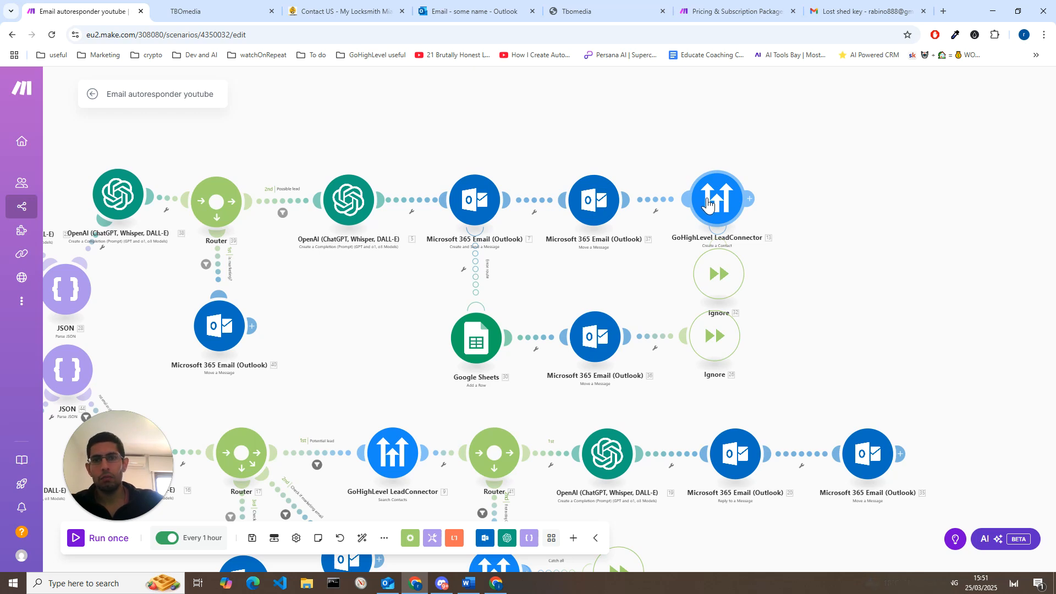
pyautogui.scroll(-5, 699, 245)
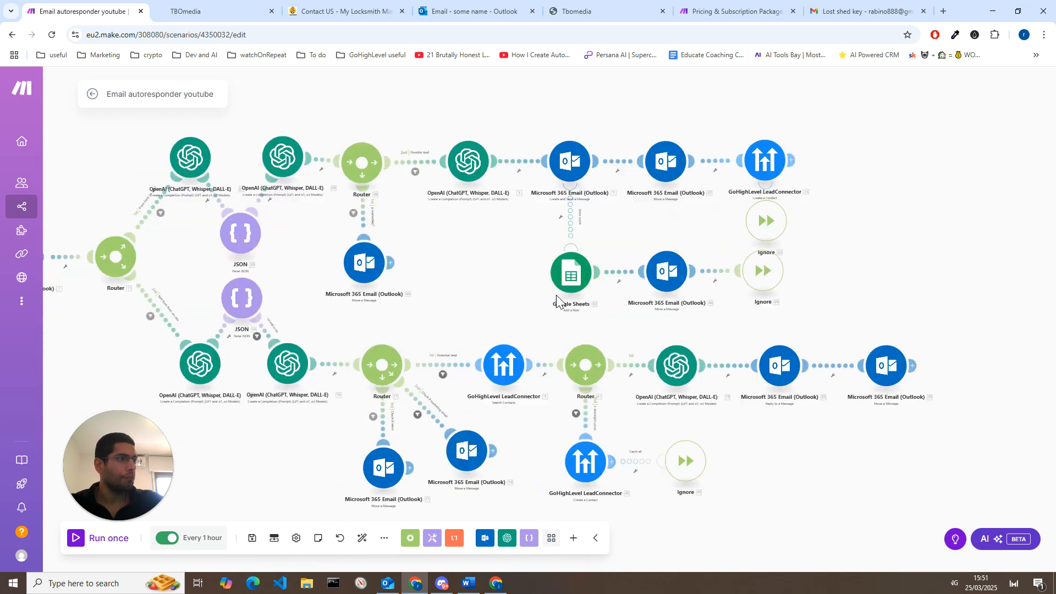
pyautogui.moveTo(649, 259); pyautogui.dragTo(645, 342)
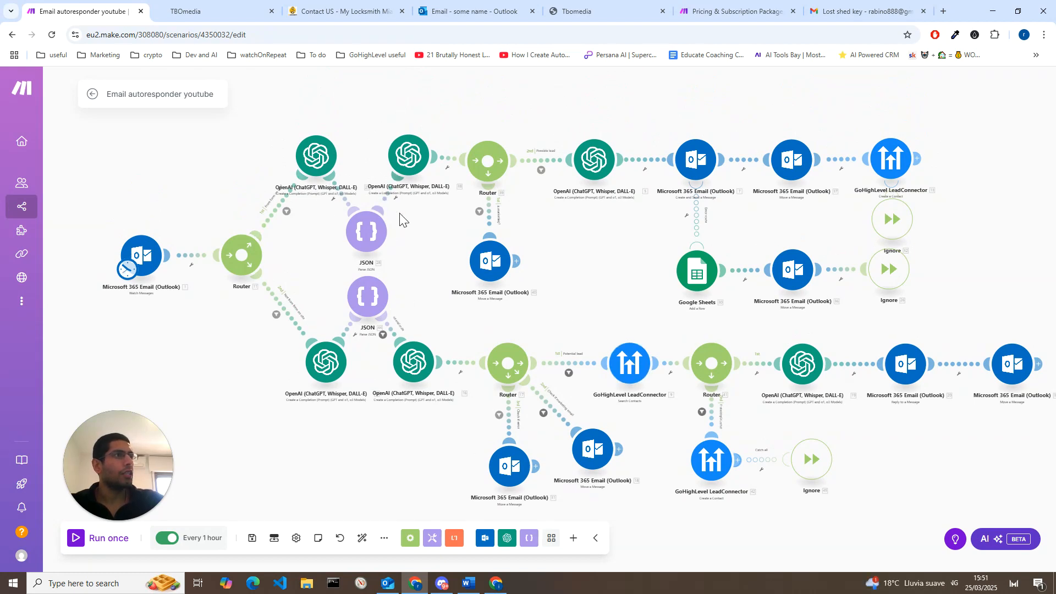
pyautogui.moveTo(597, 288); pyautogui.dragTo(592, 291)
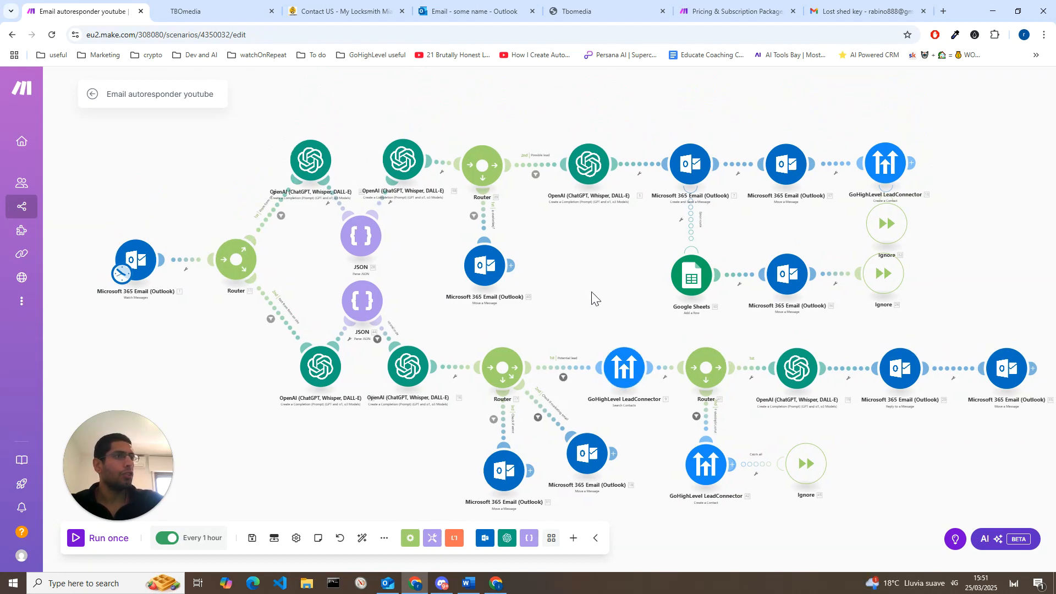
# Step: Examine Make's pricing page, comparing the annual plan prices, monthly operations and included features from Free to Enterprise
pyautogui.click(751, 11)
pyautogui.scroll(5, 370, 284)
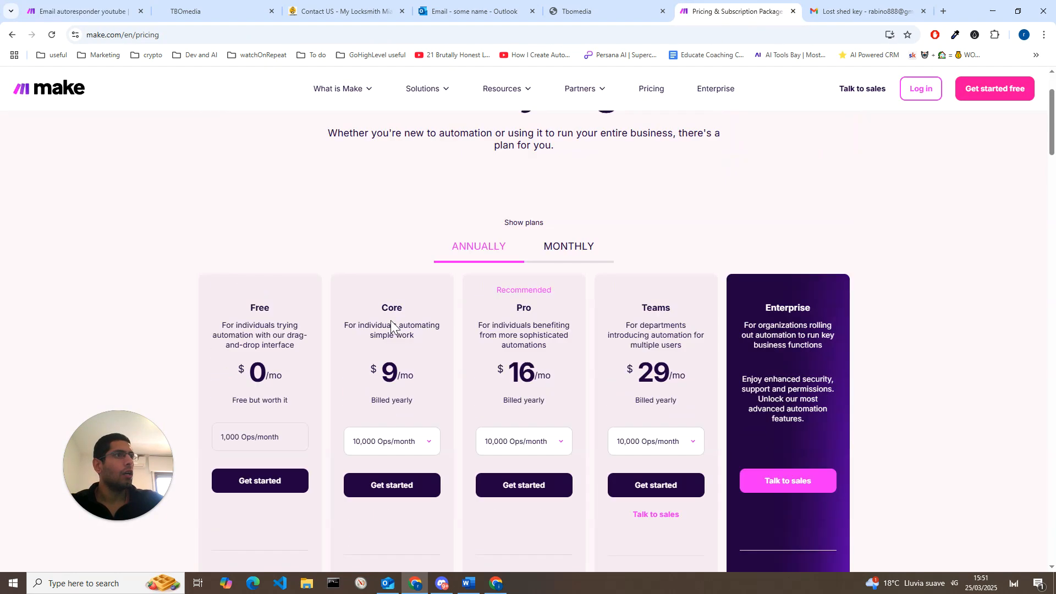
pyautogui.scroll(1, 481, 316)
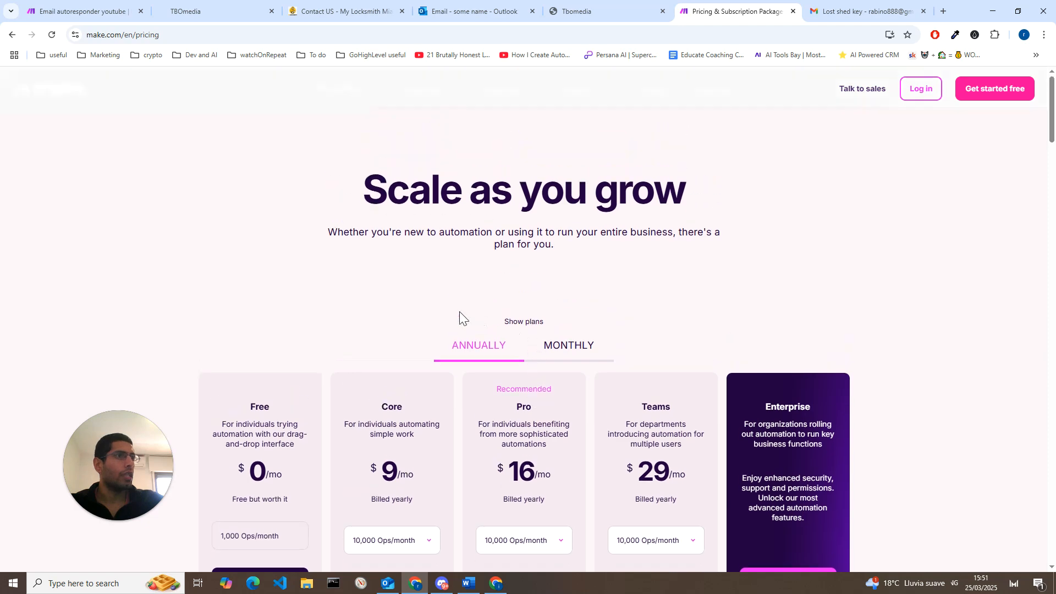
pyautogui.scroll(-3, 332, 331)
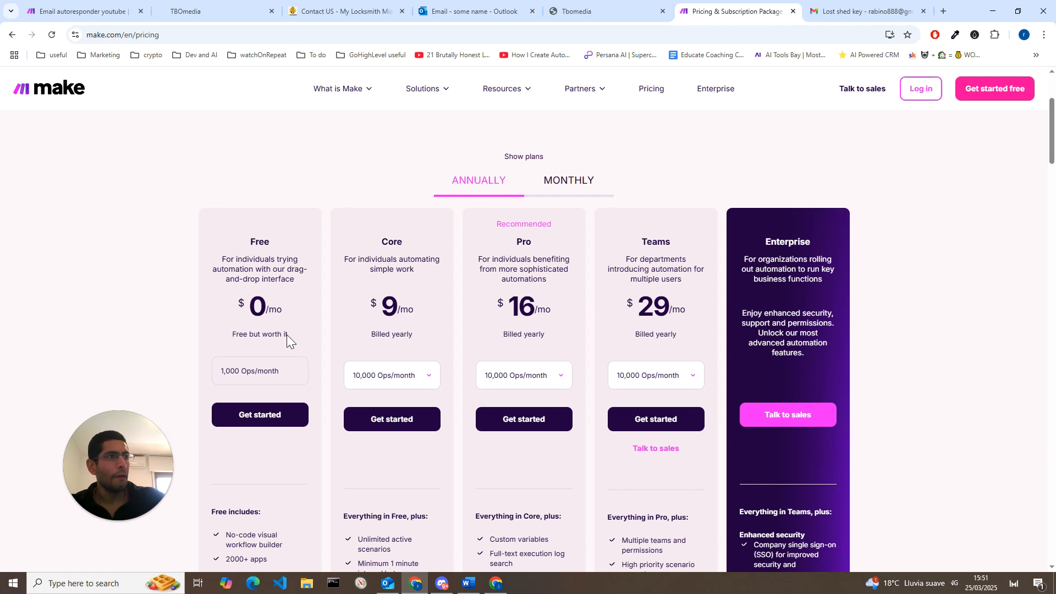
pyautogui.moveTo(289, 336); pyautogui.dragTo(223, 333)
pyautogui.click(250, 341)
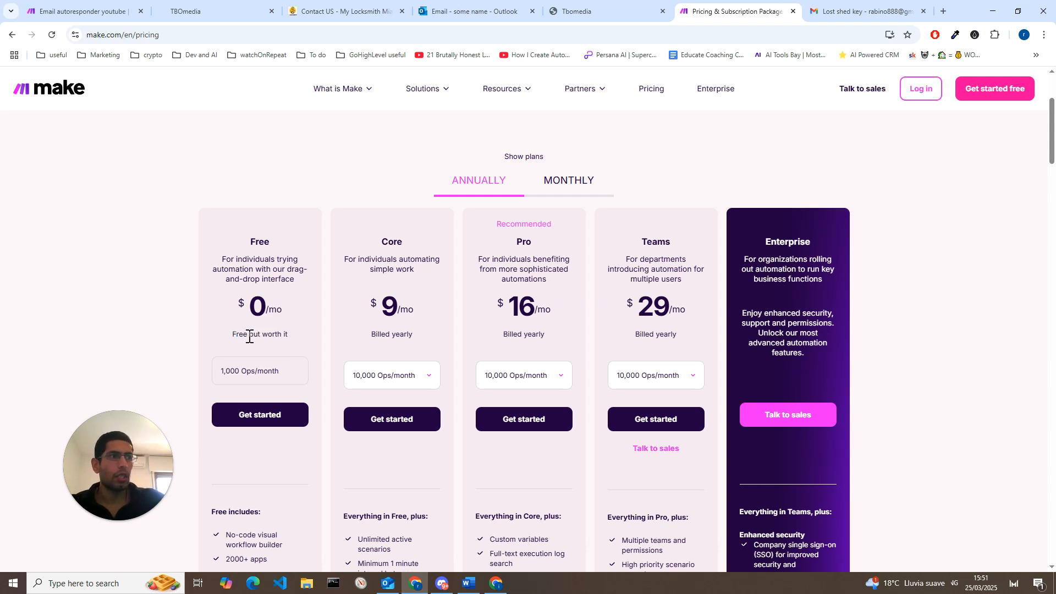
pyautogui.moveTo(286, 315); pyautogui.dragTo(236, 306)
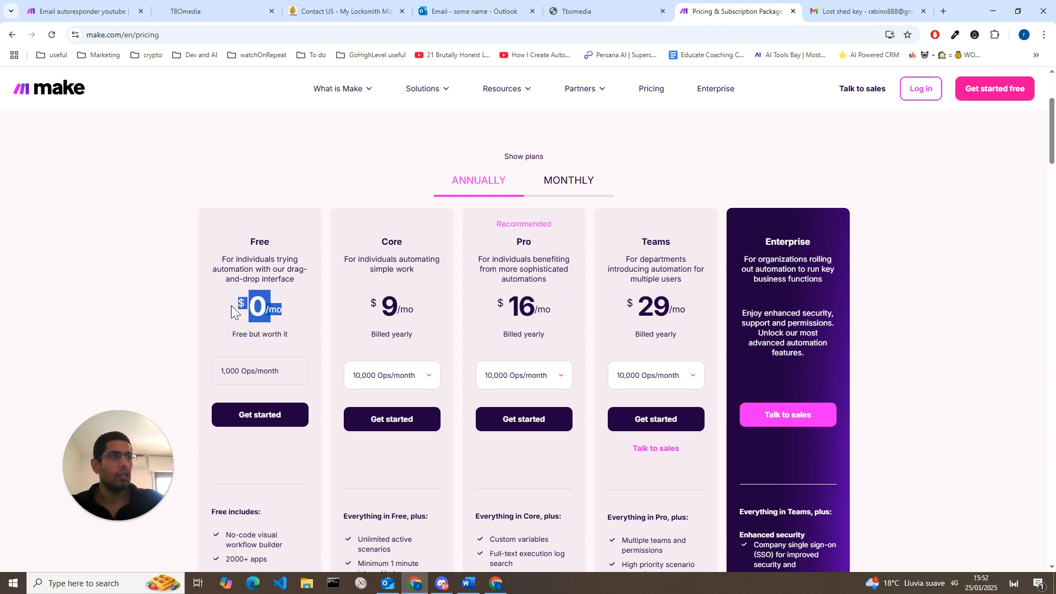
pyautogui.click(264, 304)
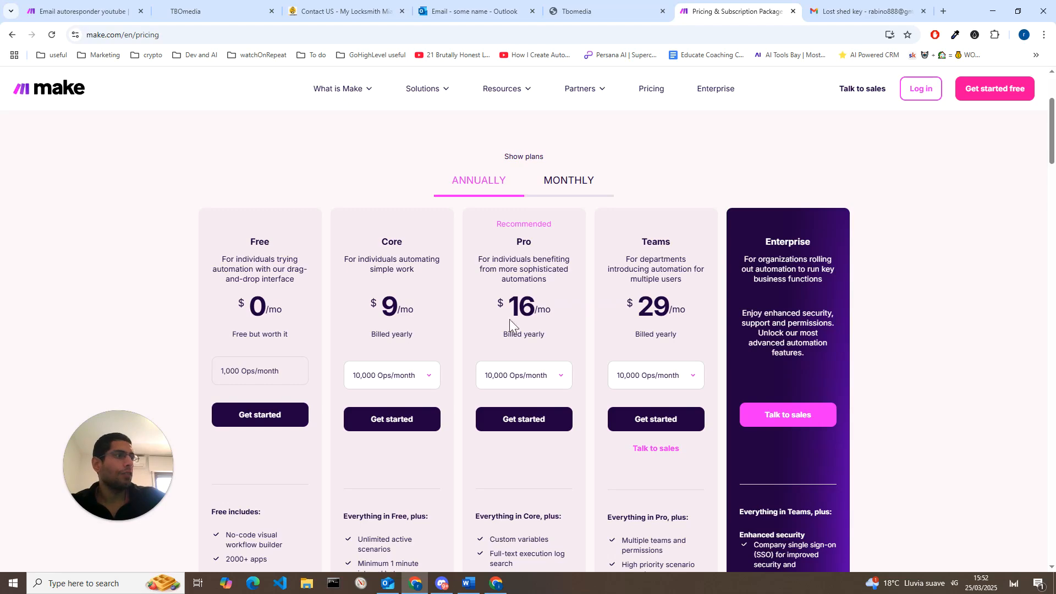
pyautogui.scroll(-2, 453, 318)
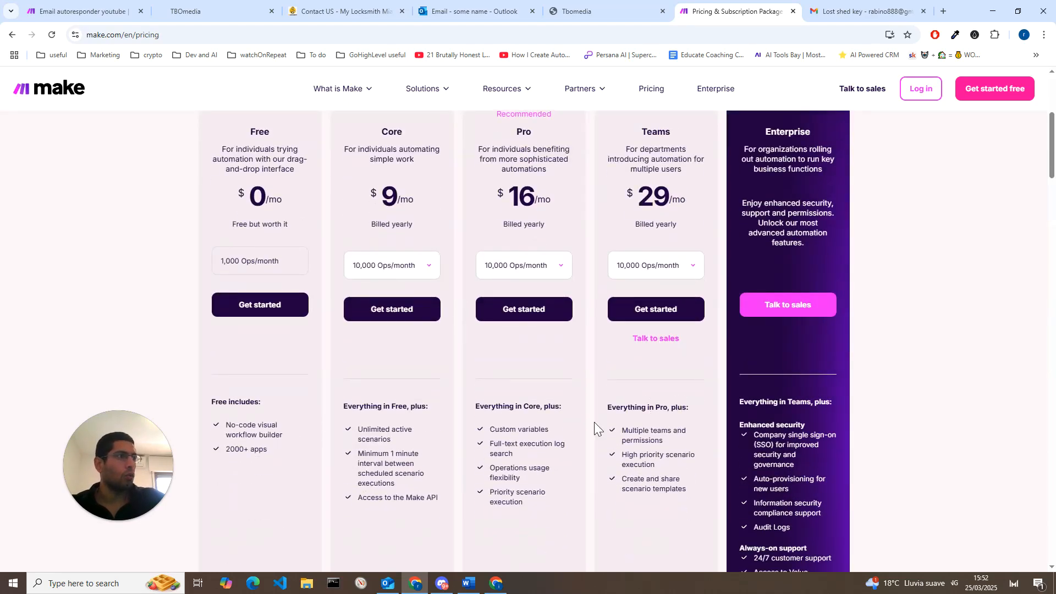
pyautogui.scroll(5, 550, 448)
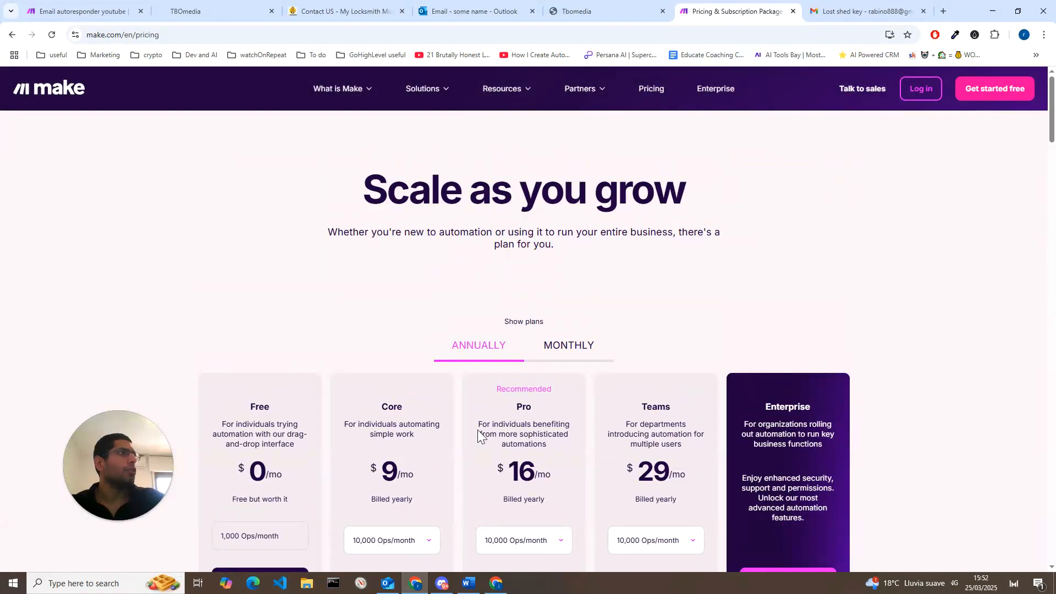
pyautogui.scroll(-1, 458, 413)
pyautogui.scroll(-1, 458, 413)
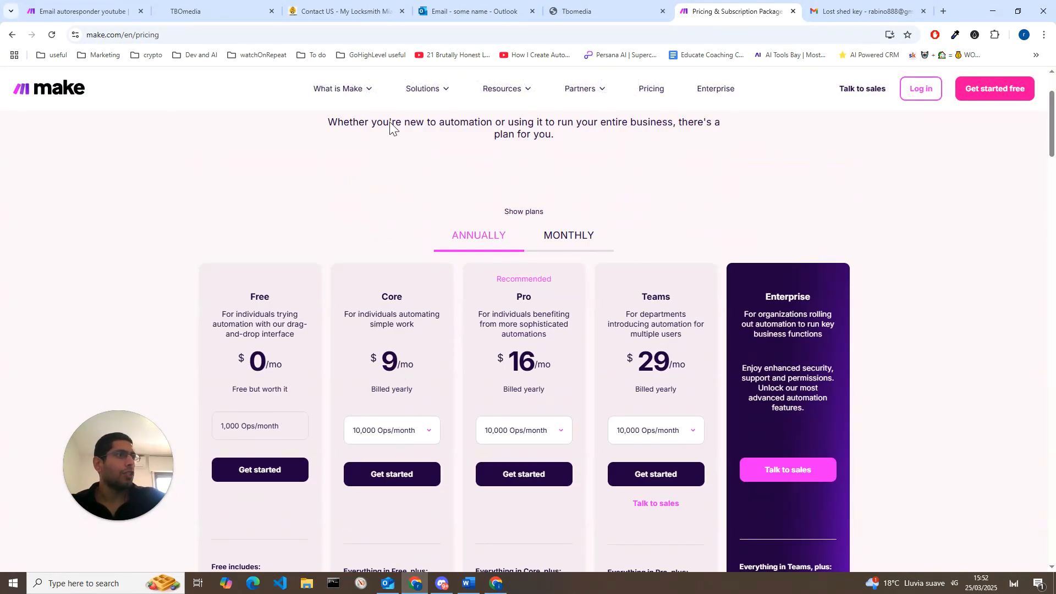
# Step: Return to the Email autoresponder scenario and locate the option for importing a blueprint
pyautogui.click(73, 8)
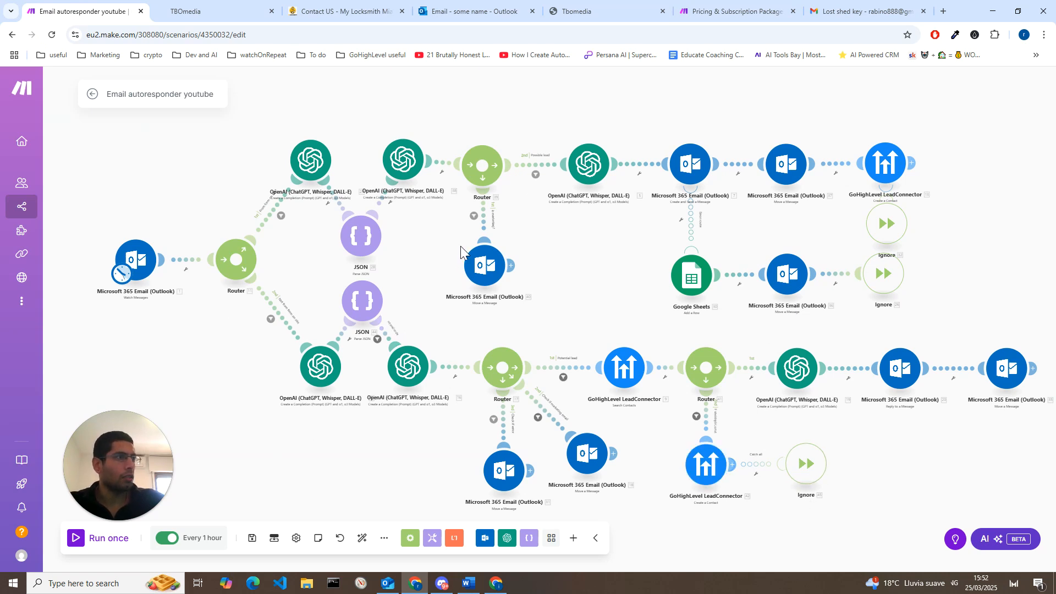
pyautogui.click(384, 538)
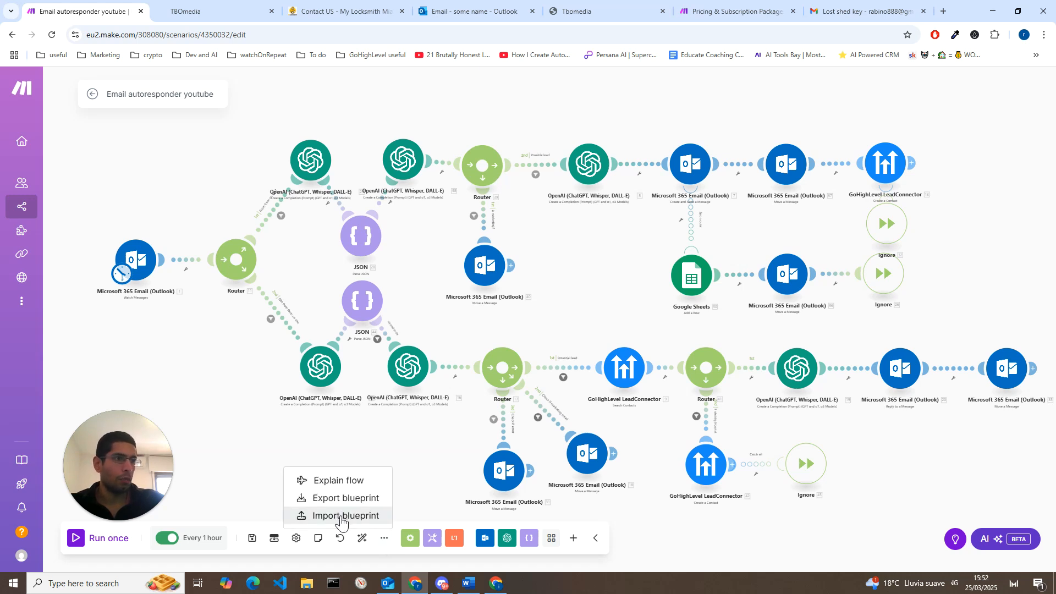
pyautogui.click(353, 428)
pyautogui.moveTo(932, 420); pyautogui.dragTo(904, 419)
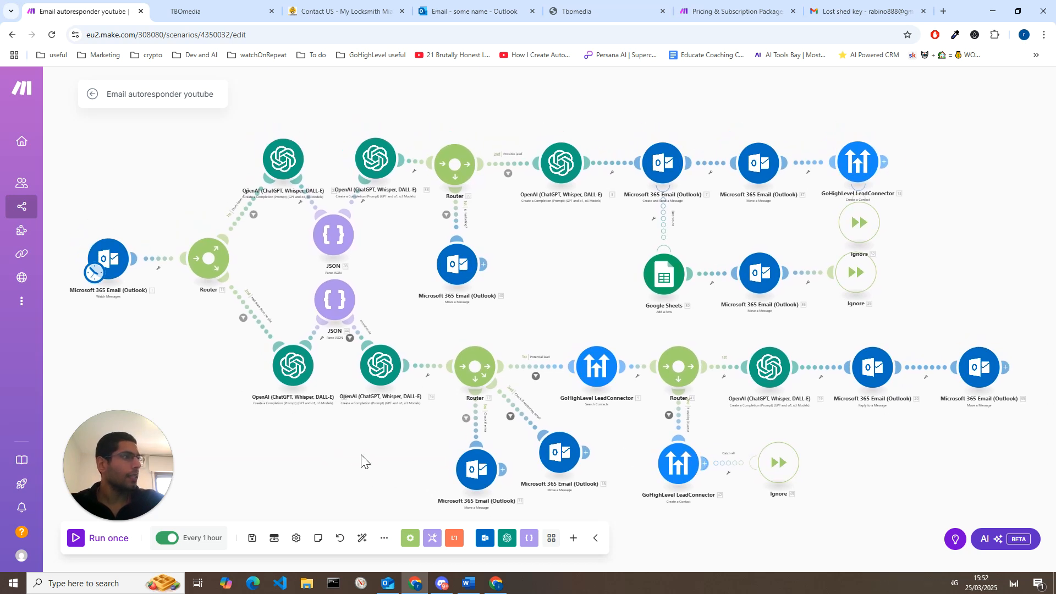
pyautogui.moveTo(363, 460); pyautogui.dragTo(381, 447)
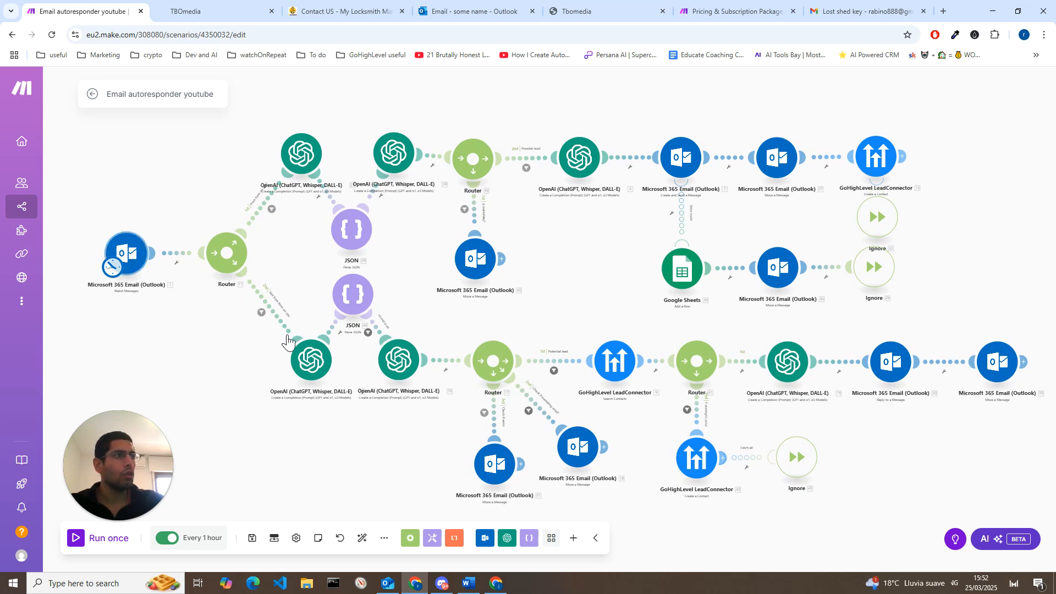
# Step: Review the Outlook Watch Messages trigger's settings and its form for creating a new connection, closing both without saving
pyautogui.click(128, 254)
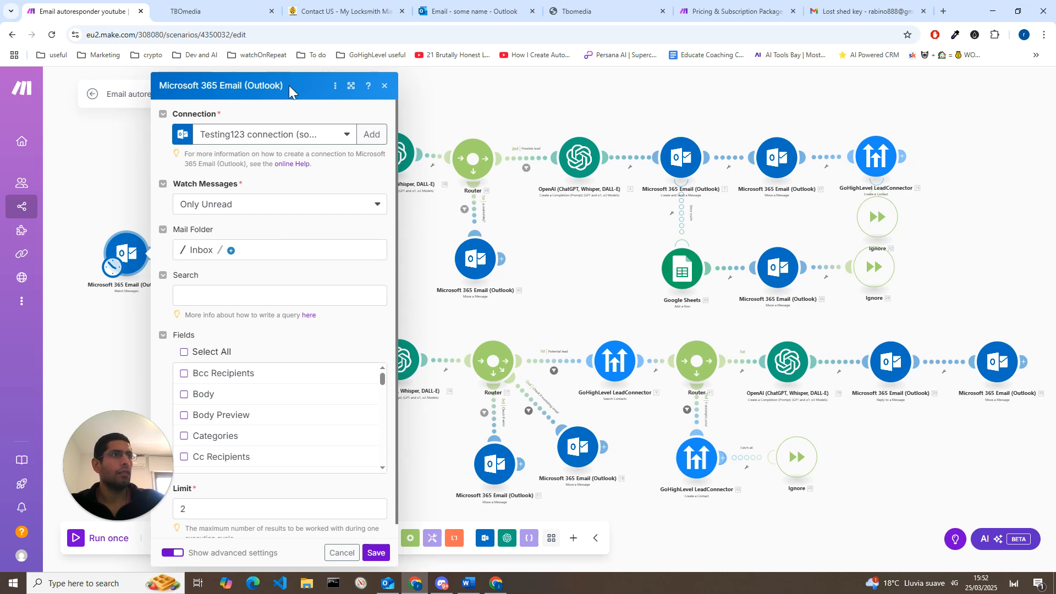
pyautogui.click(371, 134)
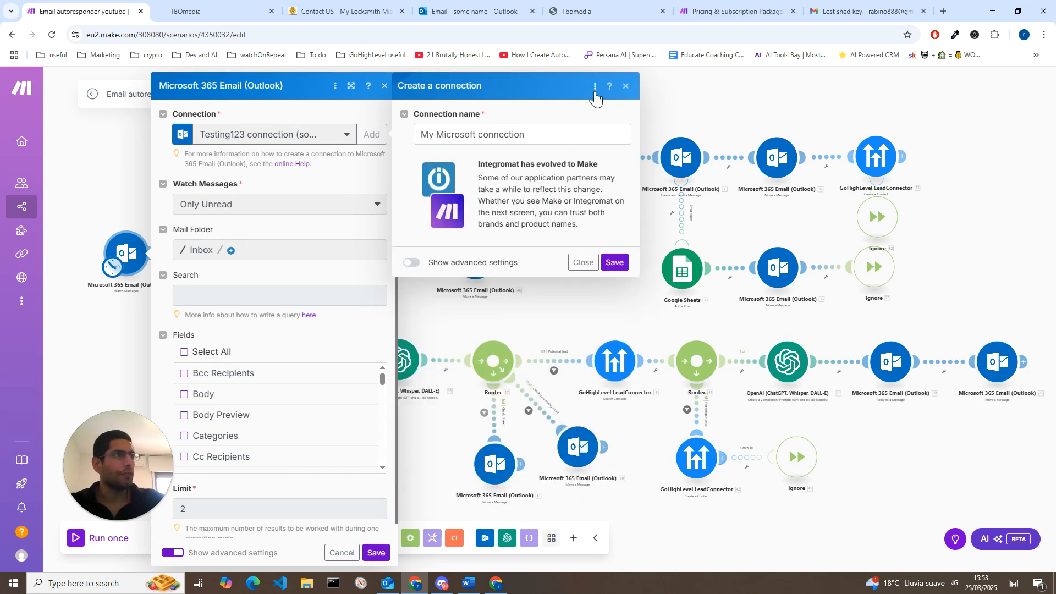
pyautogui.click(626, 88)
pyautogui.click(385, 87)
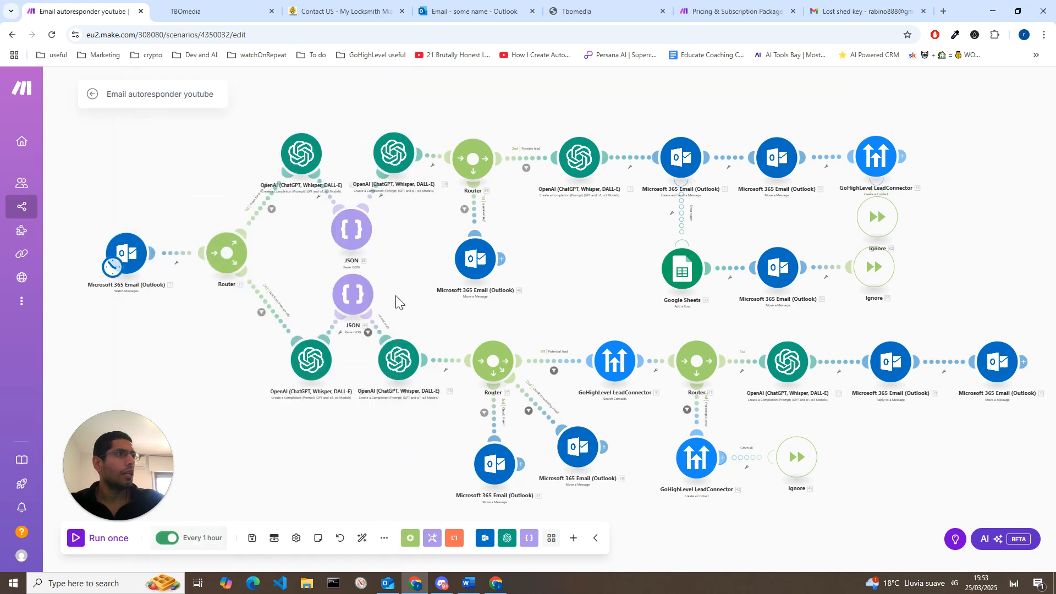
# Step: Review the OpenAI module's form for creating a new connection with its API key and organization ID fields, closing both without saving
pyautogui.click(395, 368)
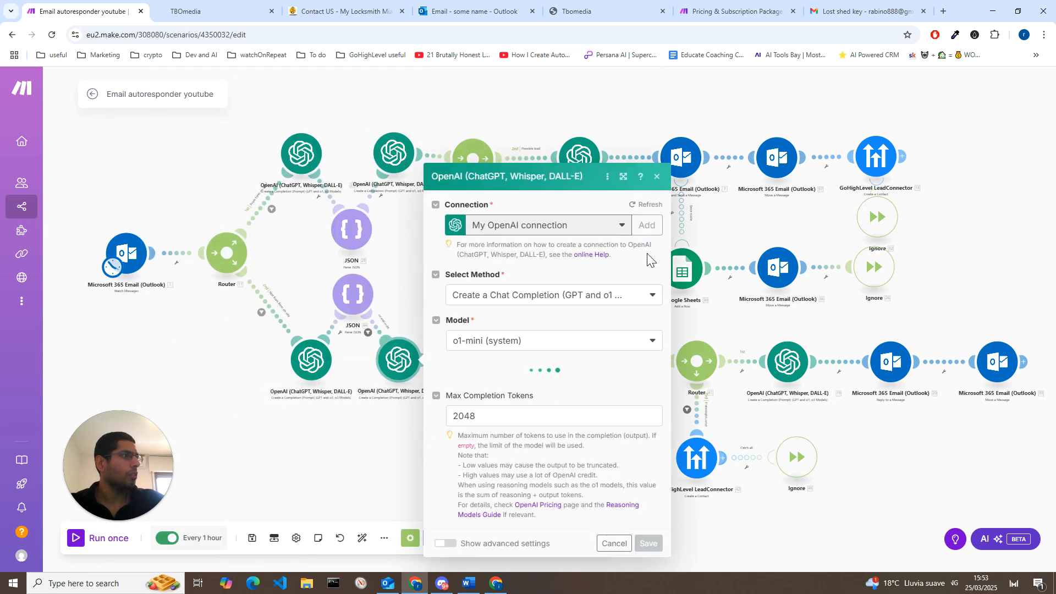
pyautogui.click(645, 227)
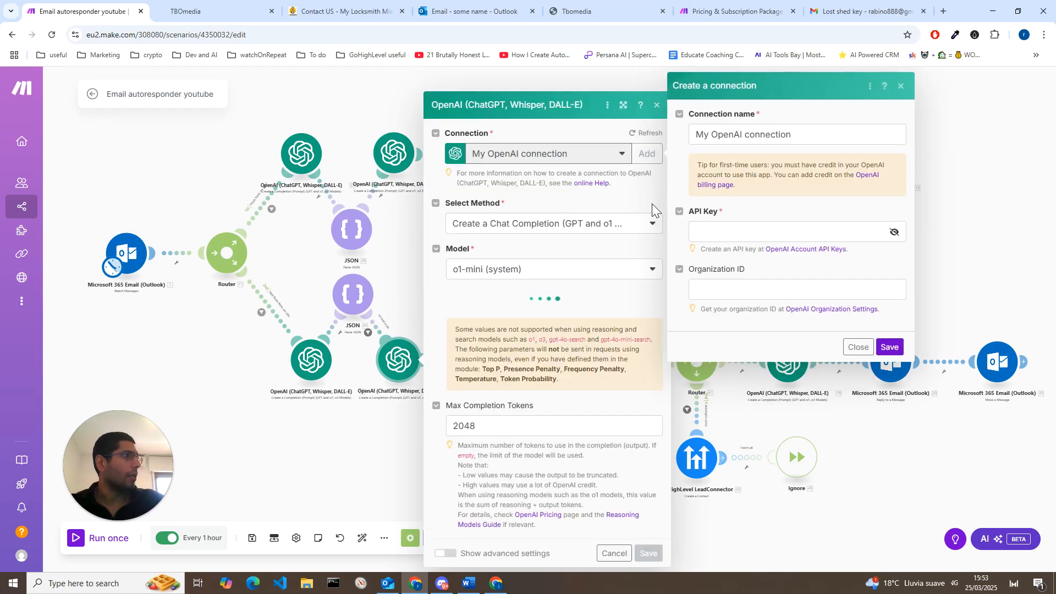
pyautogui.click(858, 347)
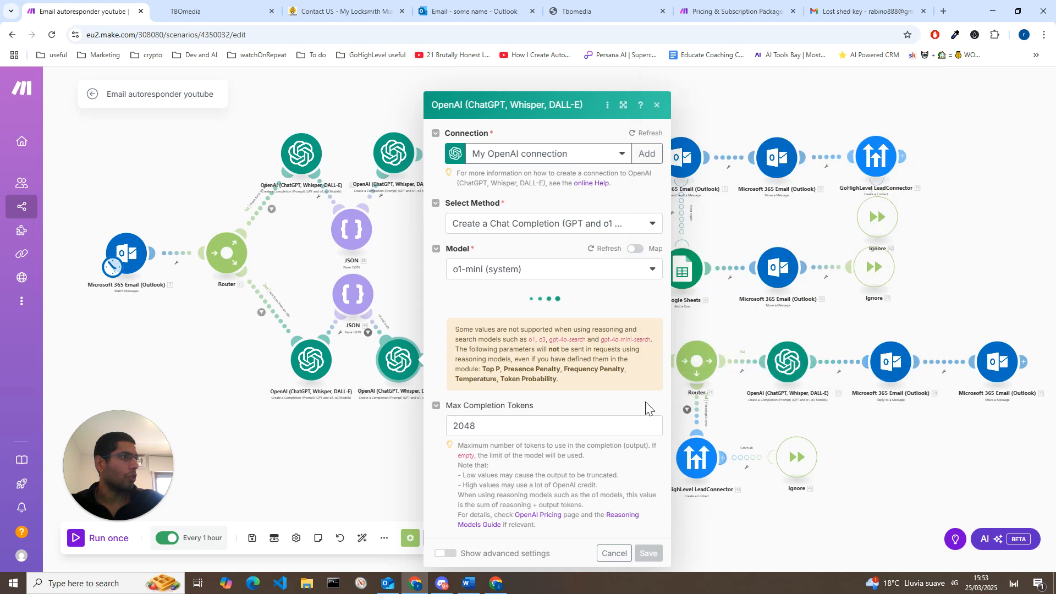
pyautogui.click(297, 494)
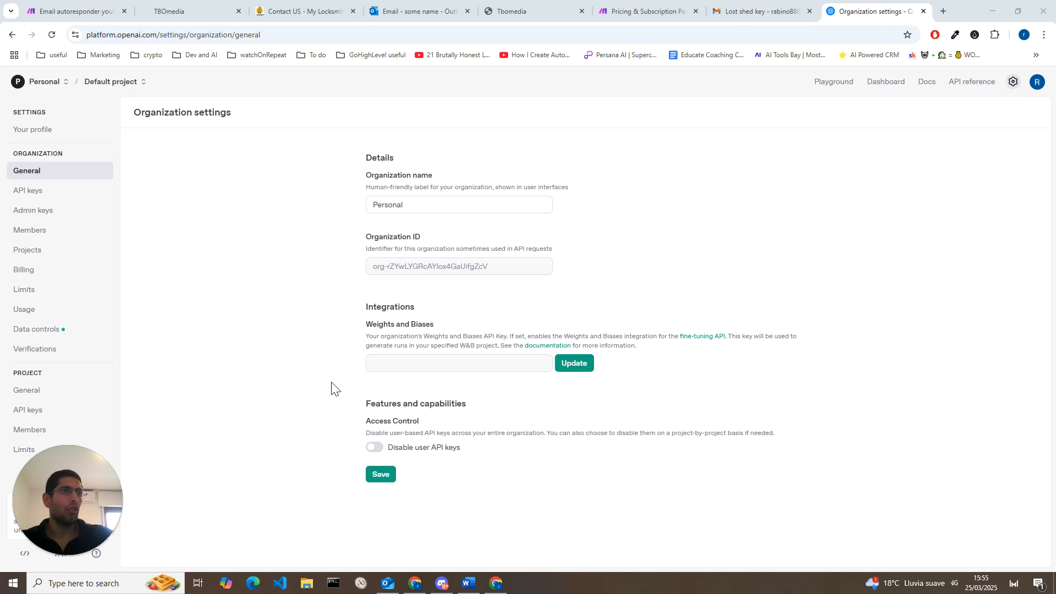
# Step: Search the web for "openai api" in a new tab and reach the organization's API keys page on the OpenAI platform
pyautogui.click(944, 12)
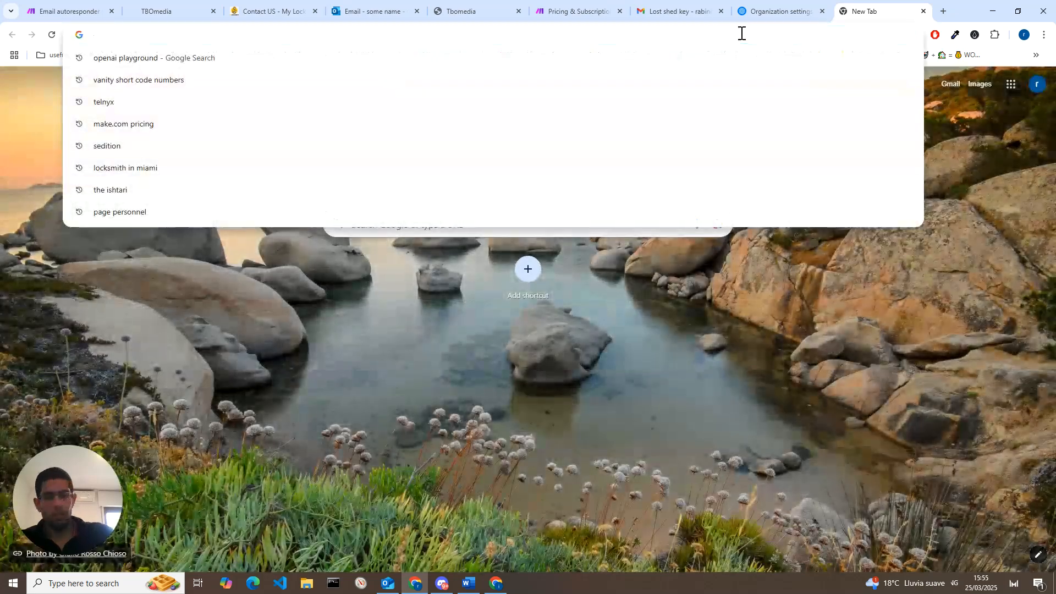
pyautogui.write('openai')
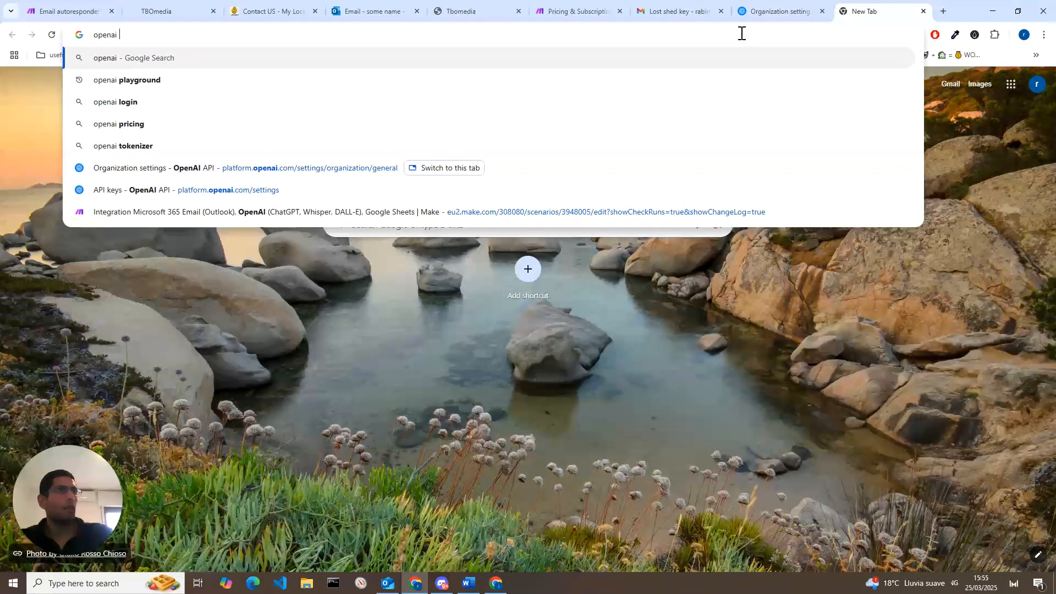
pyautogui.write(' api')
pyautogui.press('Delete')
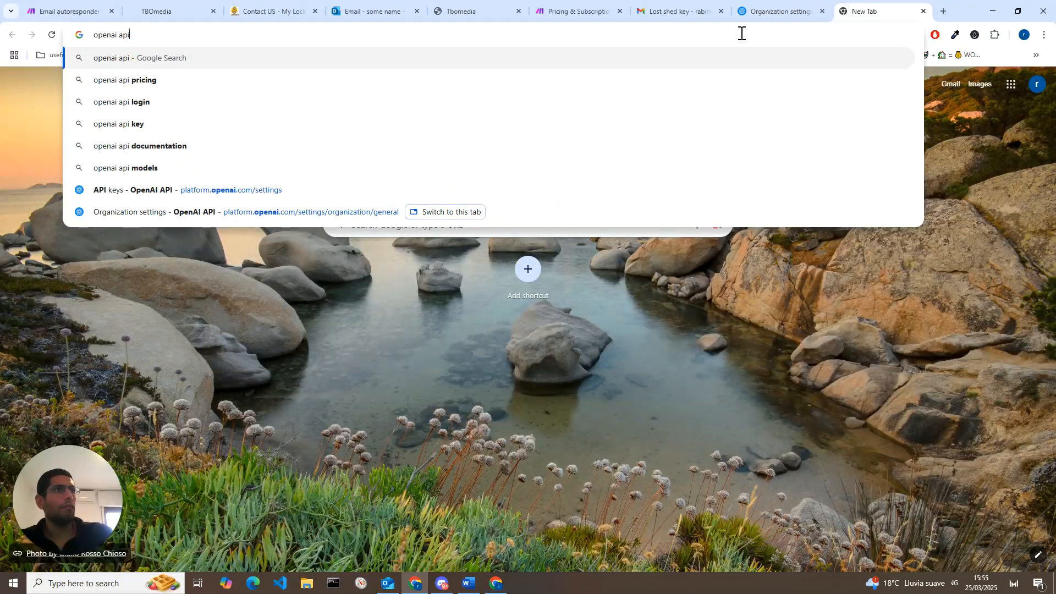
pyautogui.press('Return')
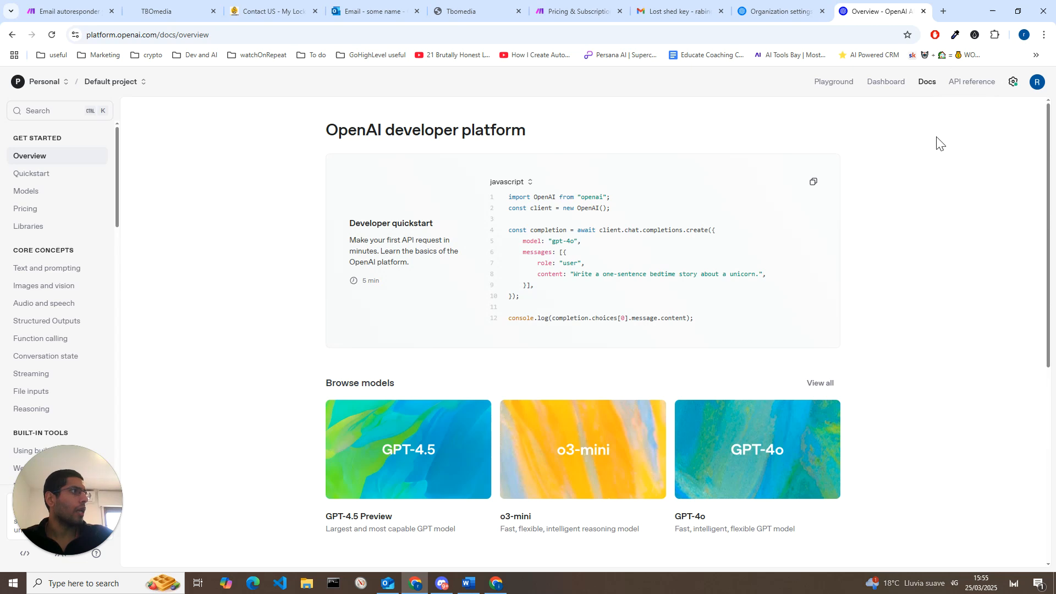
pyautogui.click(1013, 82)
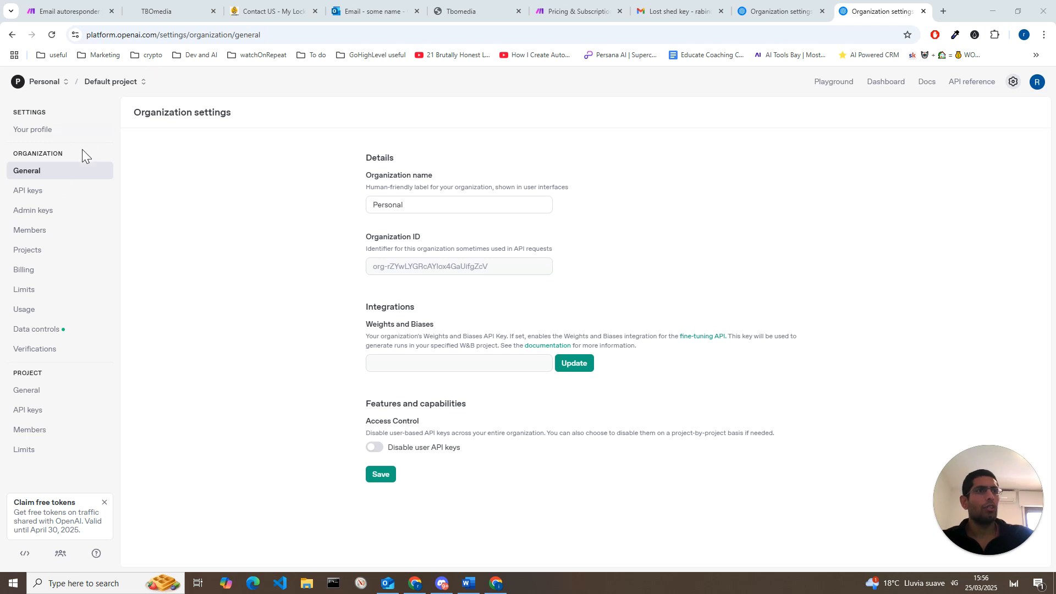
pyautogui.click(30, 198)
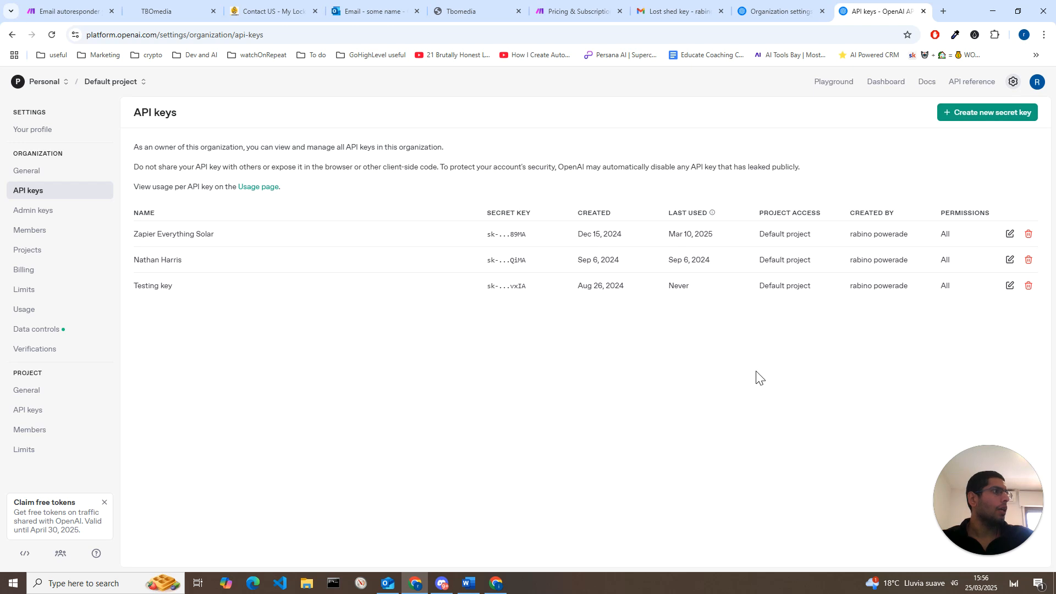
# Step: Review the form for creating a new secret key, choosing Default project, and cancel it without creating a key
pyautogui.click(1010, 119)
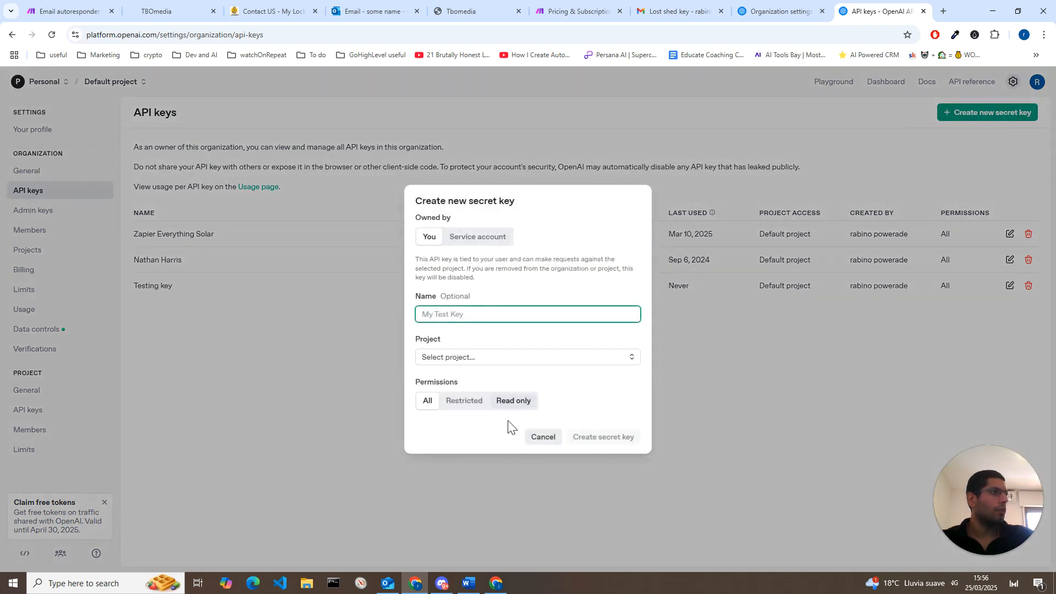
pyautogui.click(512, 360)
pyautogui.click(513, 380)
pyautogui.click(512, 386)
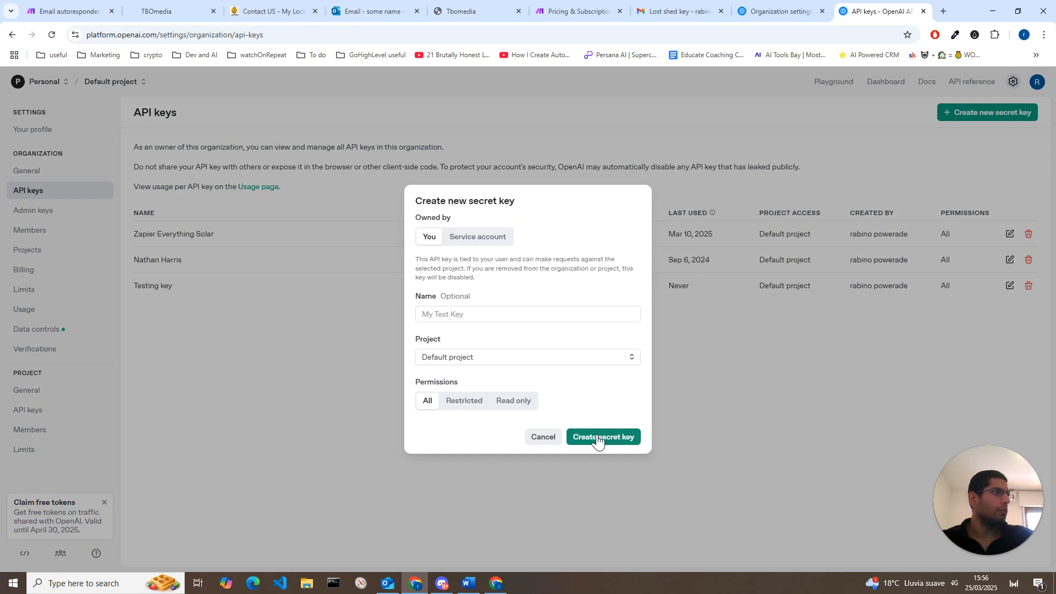
pyautogui.click(558, 438)
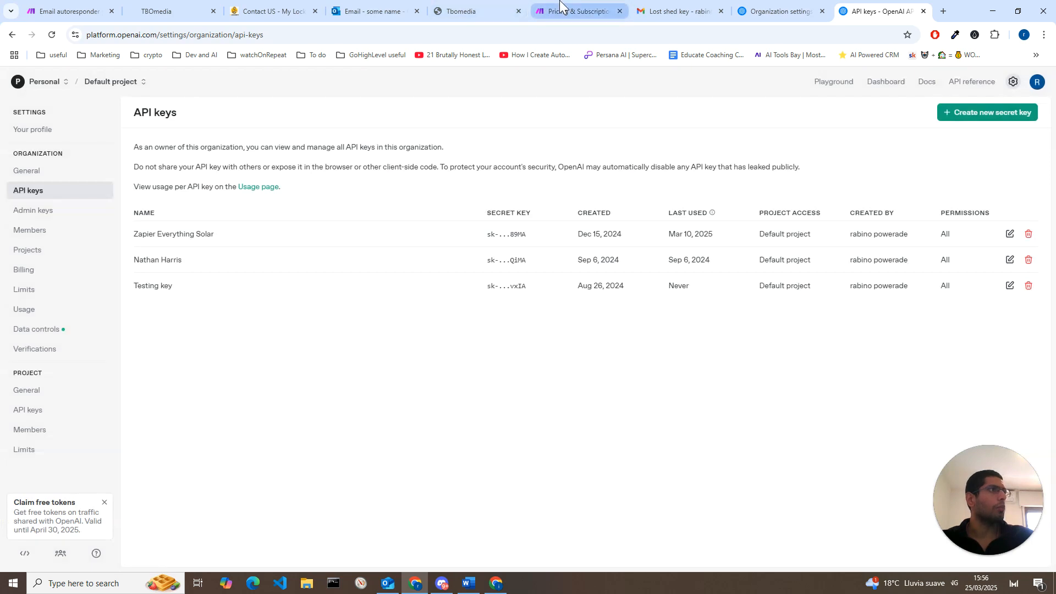
# Step: Return to the Email autoresponder scenario and review the lower-branch OpenAI module directly after the first router, closing it without changes
pyautogui.click(567, 10)
pyautogui.click(64, 8)
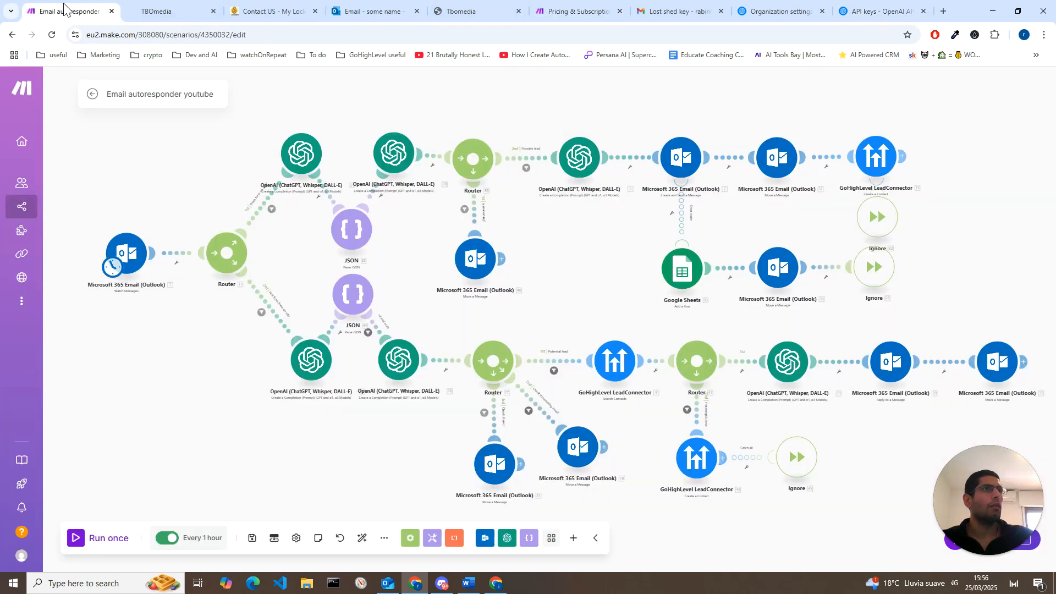
pyautogui.click(311, 375)
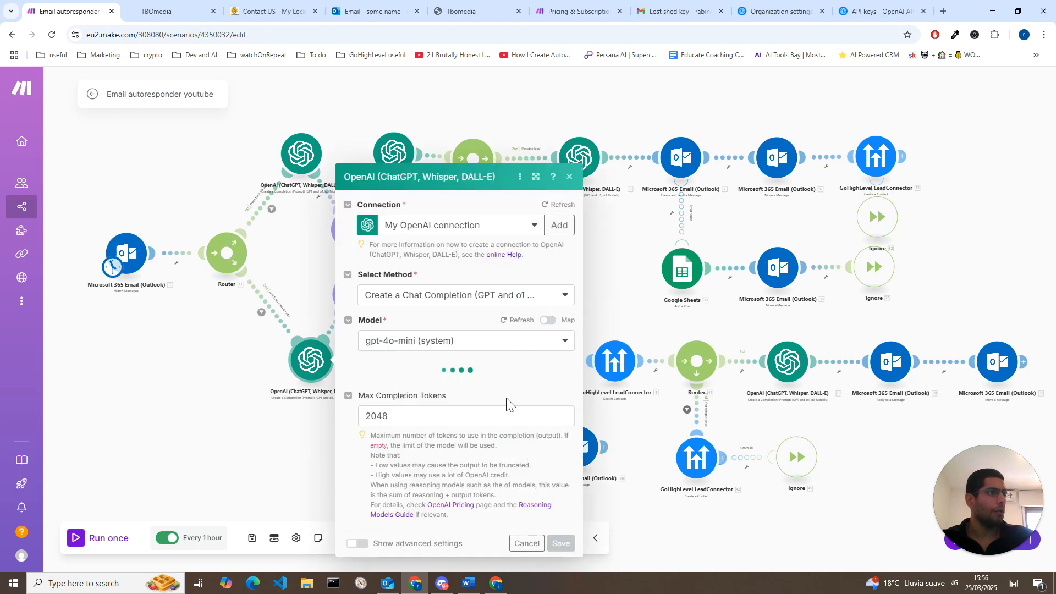
pyautogui.click(526, 543)
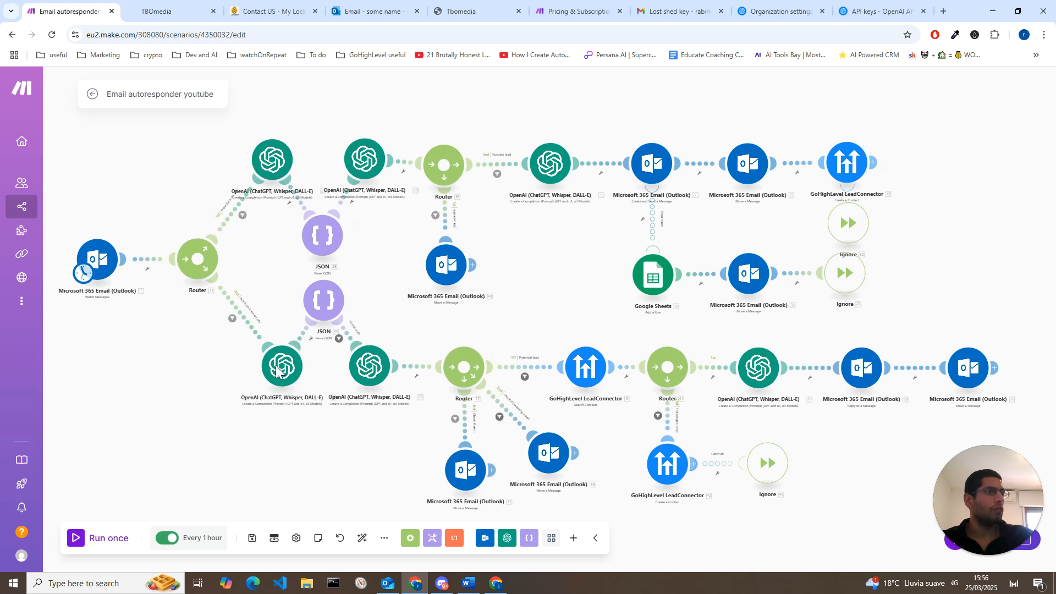
# Step: Review the connection and query settings of the GoHighLevel Search Contacts module on the potential-lead route, closing it without changes
pyautogui.moveTo(351, 484); pyautogui.dragTo(336, 470)
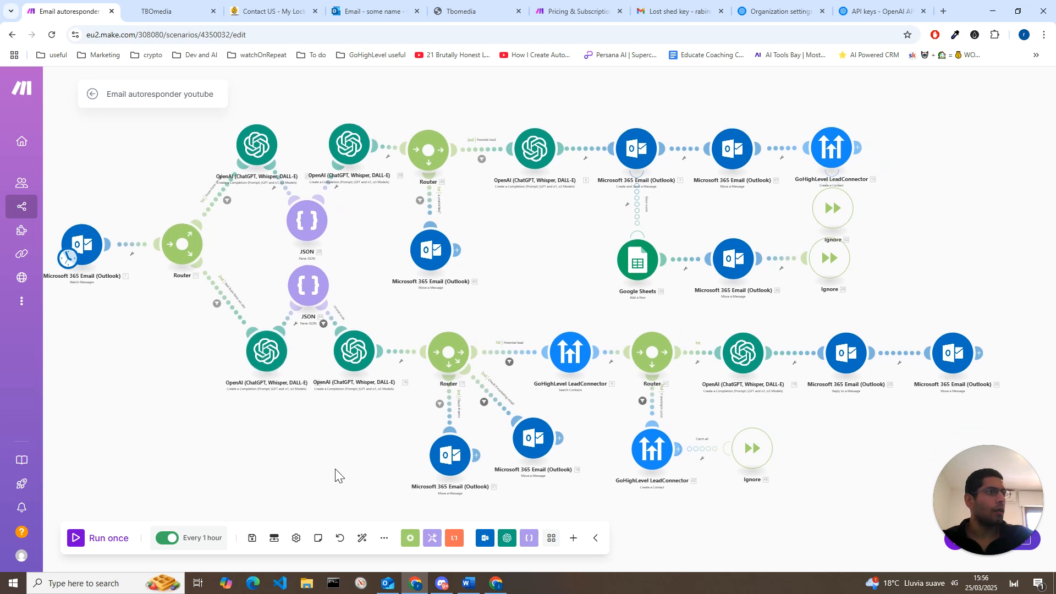
pyautogui.click(571, 359)
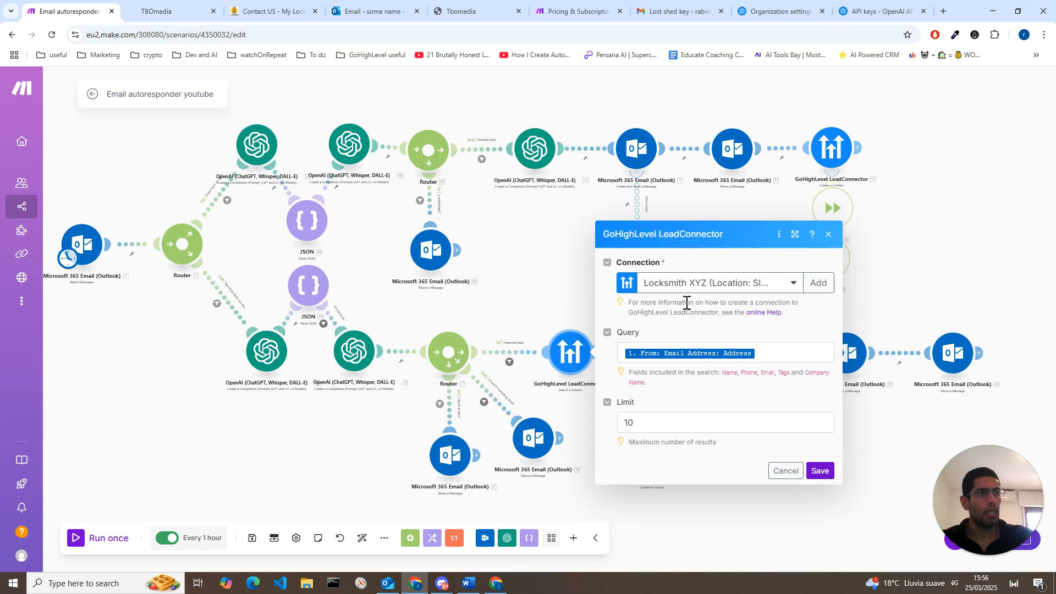
pyautogui.click(829, 236)
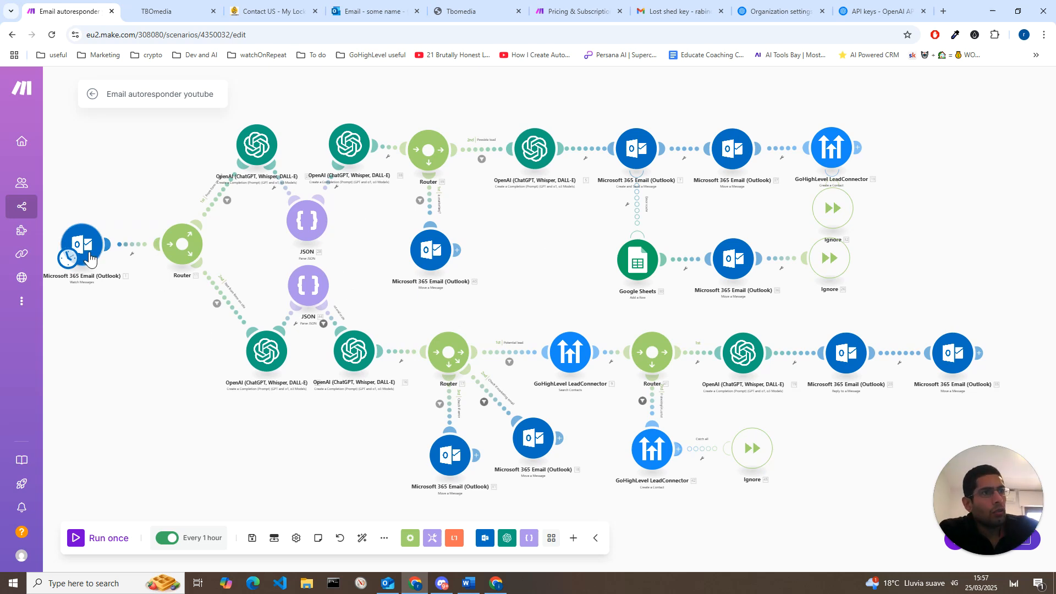
# Step: Review the scenario's schedule settings, including the run frequency options and the minimum interval in minutes, closing them without changes
pyautogui.moveTo(139, 389); pyautogui.dragTo(168, 382)
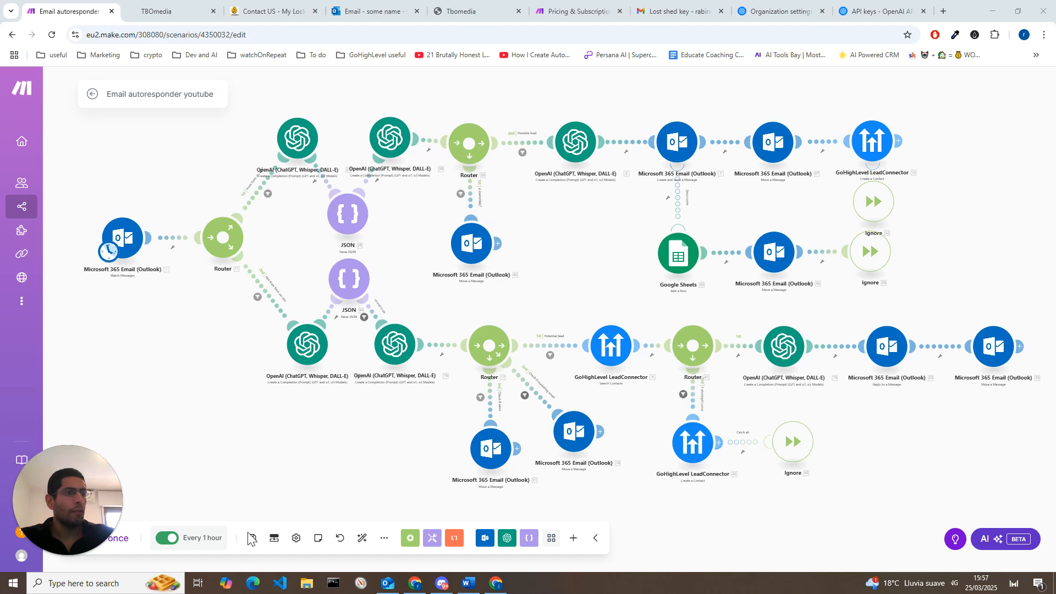
pyautogui.click(206, 540)
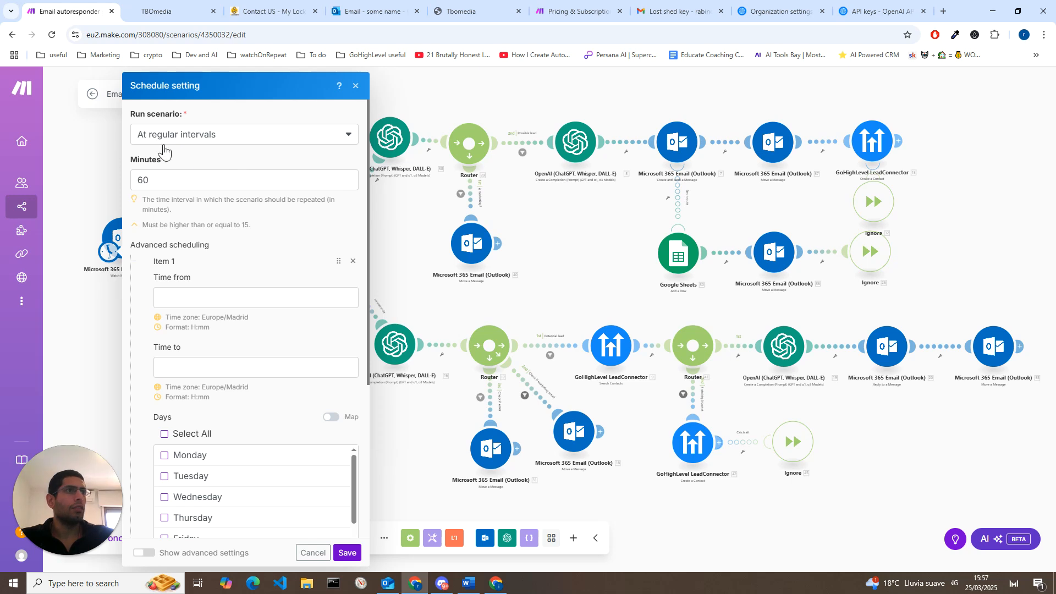
pyautogui.click(262, 148)
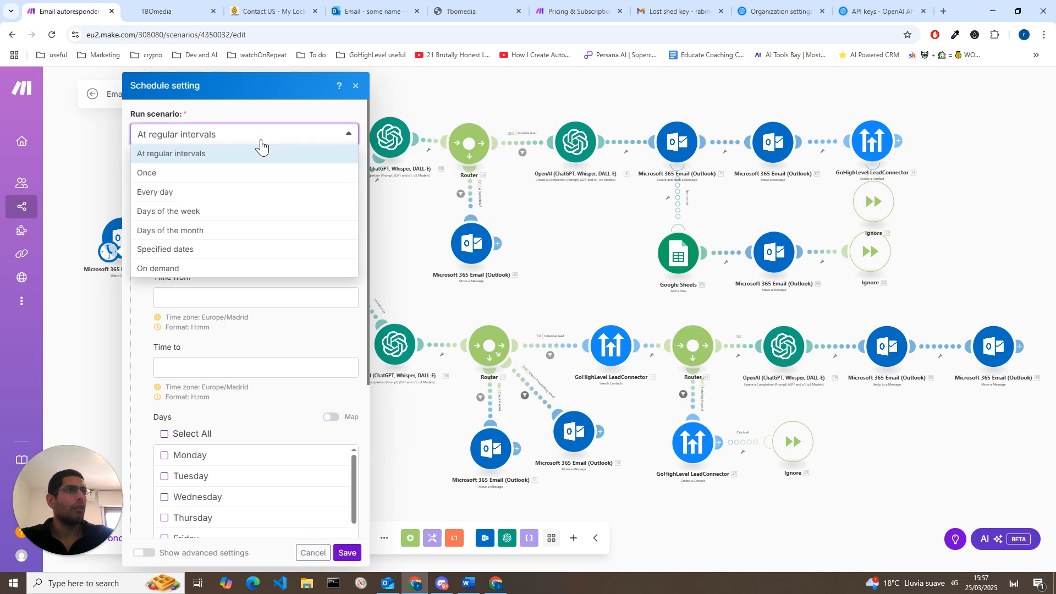
pyautogui.click(284, 116)
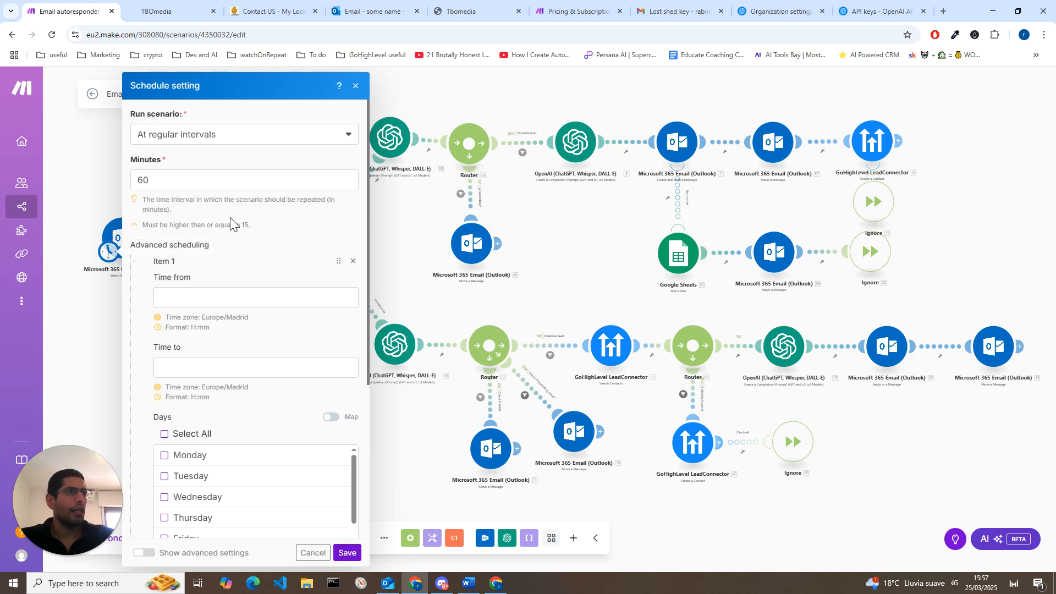
pyautogui.moveTo(179, 225); pyautogui.dragTo(241, 221)
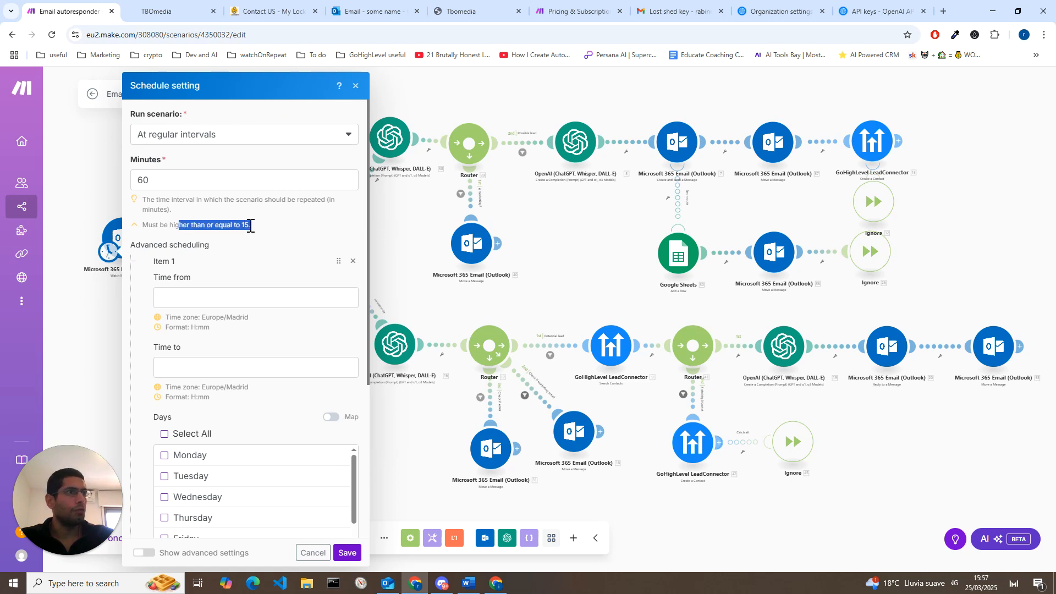
pyautogui.click(251, 226)
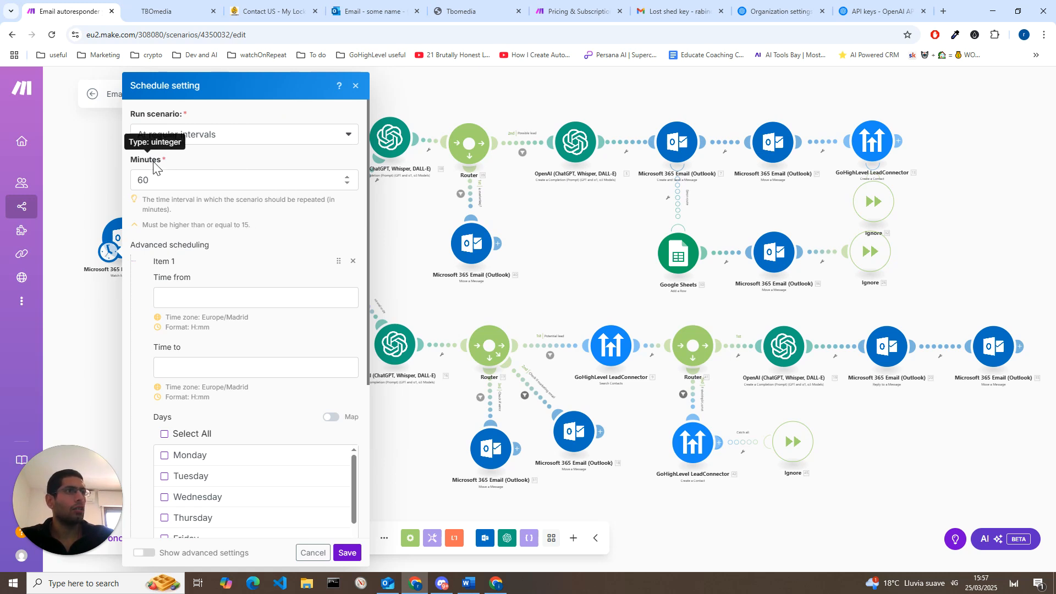
pyautogui.click(355, 86)
# Step: Examine the Outlook Watch Messages trigger's settings, focusing on the limit for messages processed per execution cycle
pyautogui.click(122, 243)
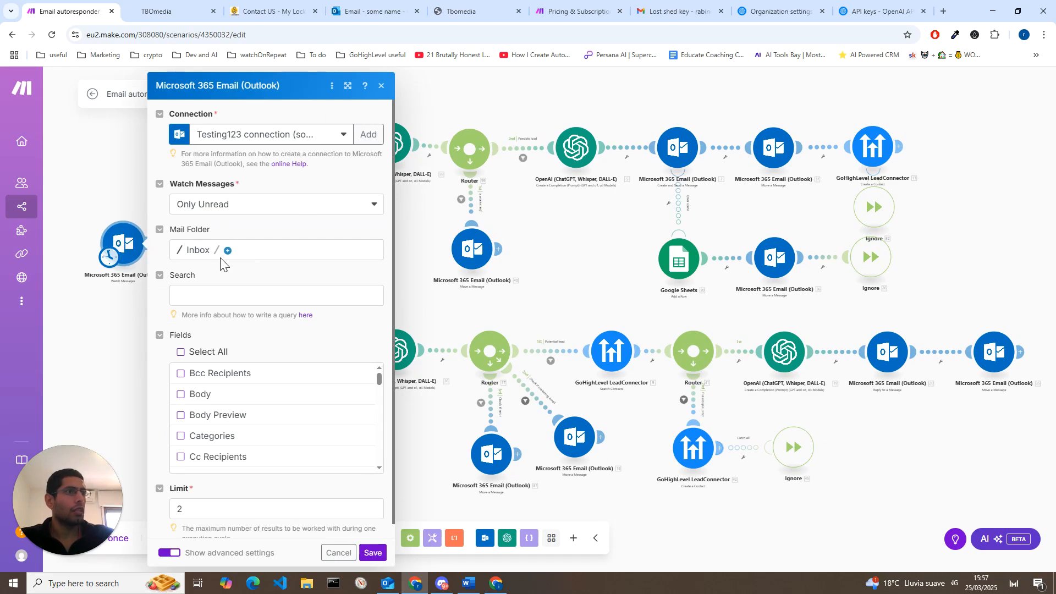
pyautogui.scroll(-1, 220, 263)
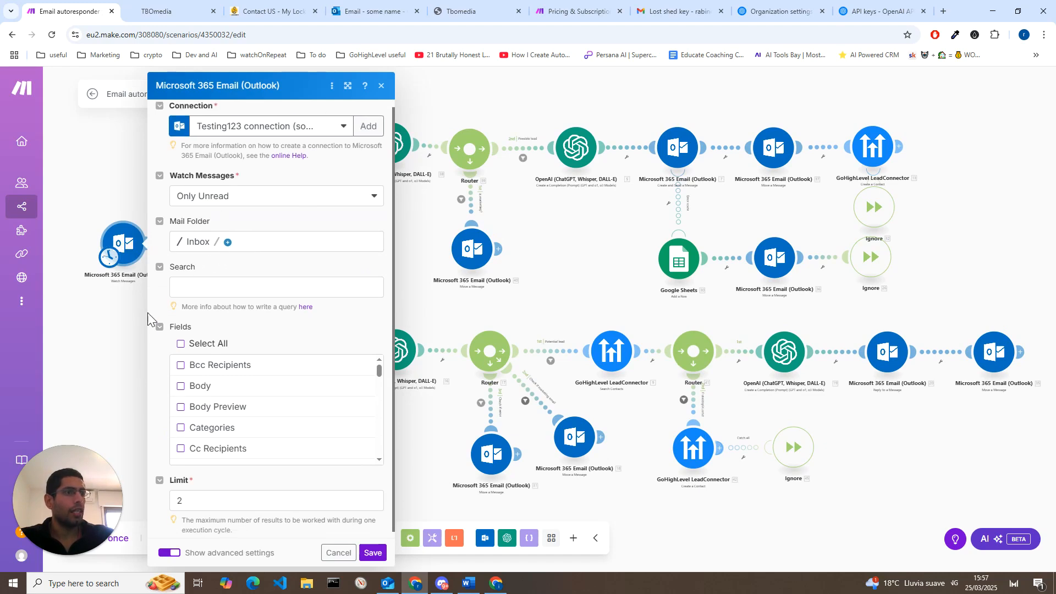
pyautogui.doubleClick(184, 496)
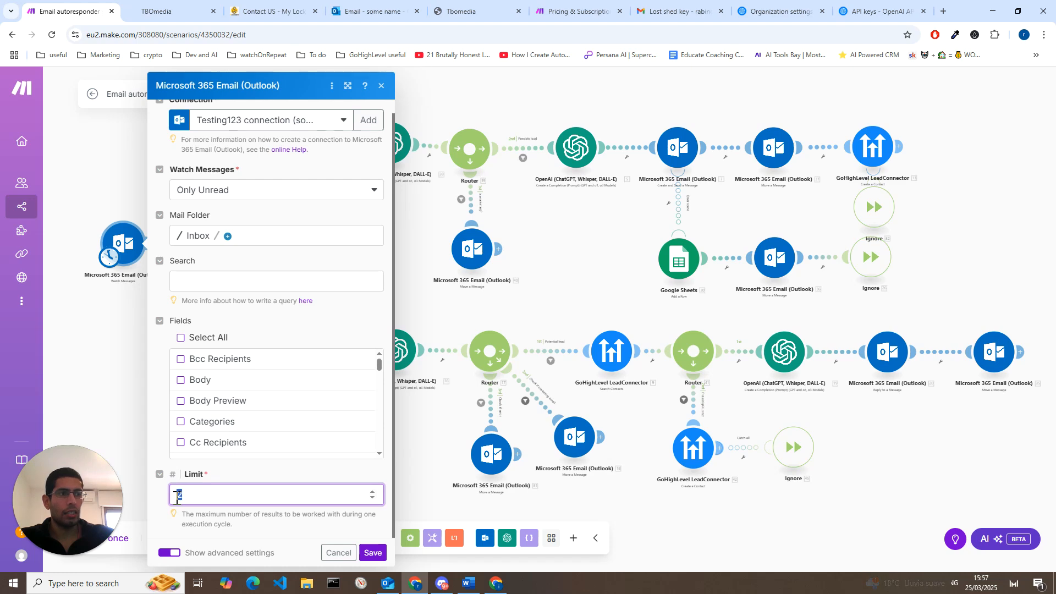
pyautogui.click(222, 472)
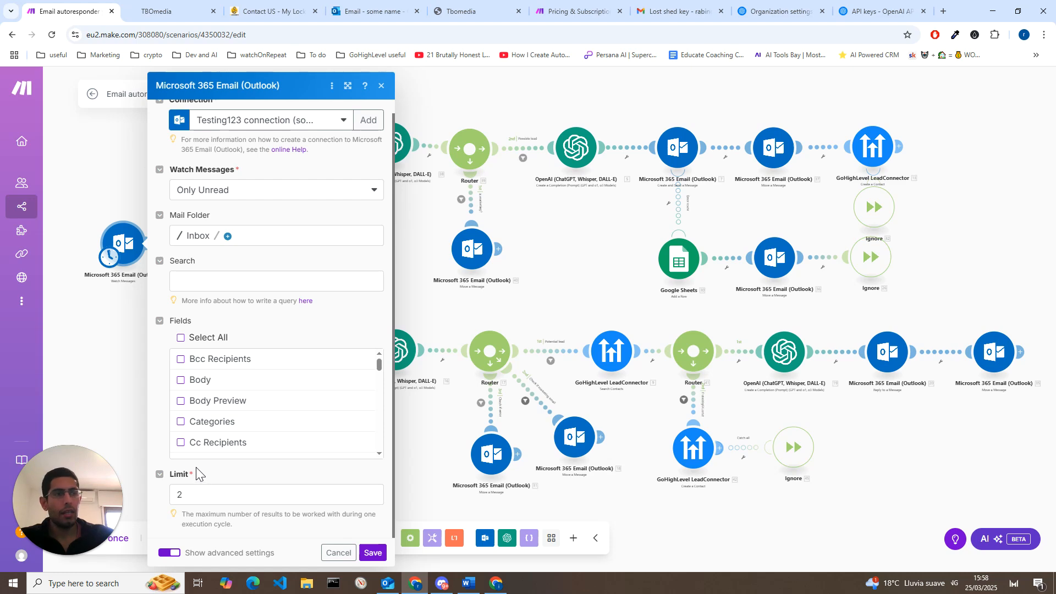
pyautogui.doubleClick(176, 496)
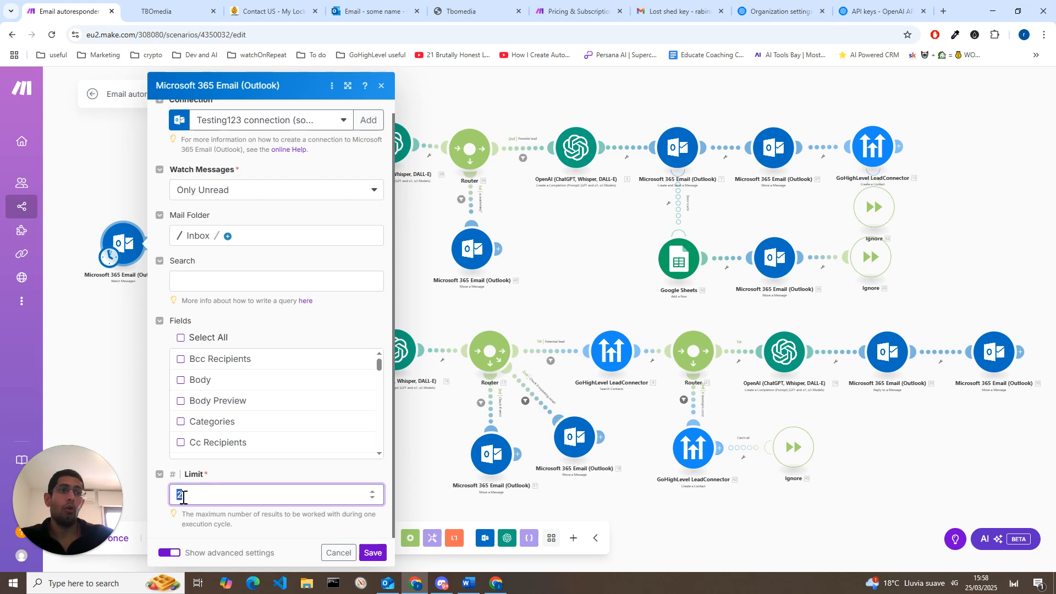
pyautogui.click(204, 528)
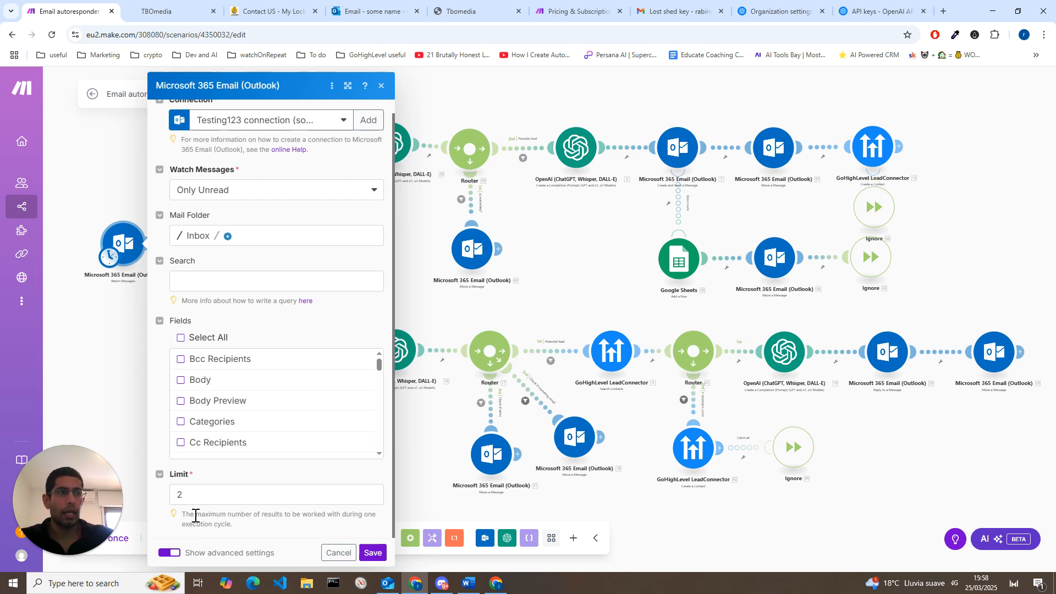
pyautogui.doubleClick(194, 497)
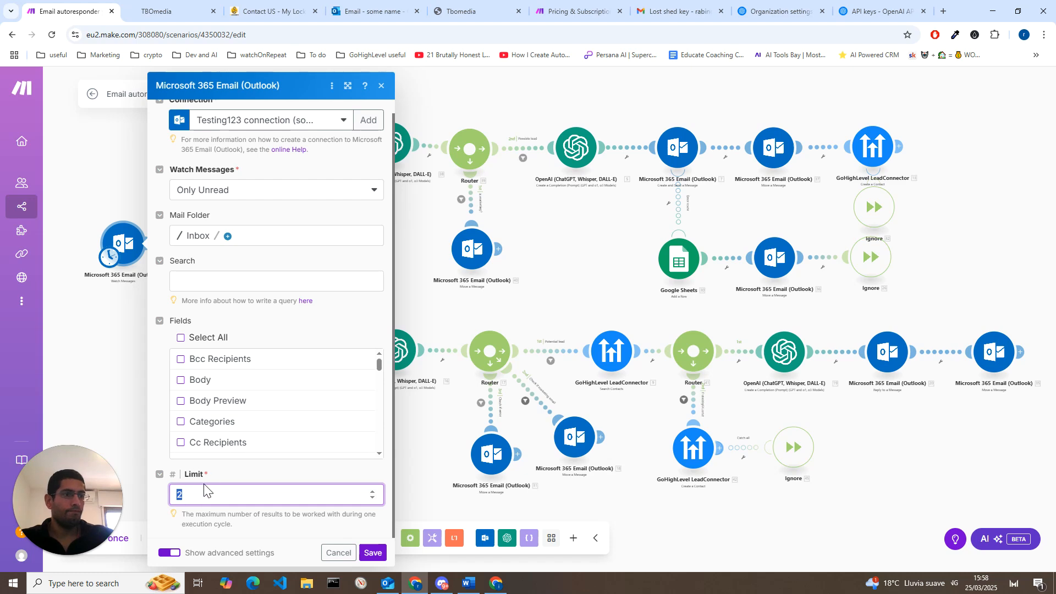
pyautogui.click(220, 522)
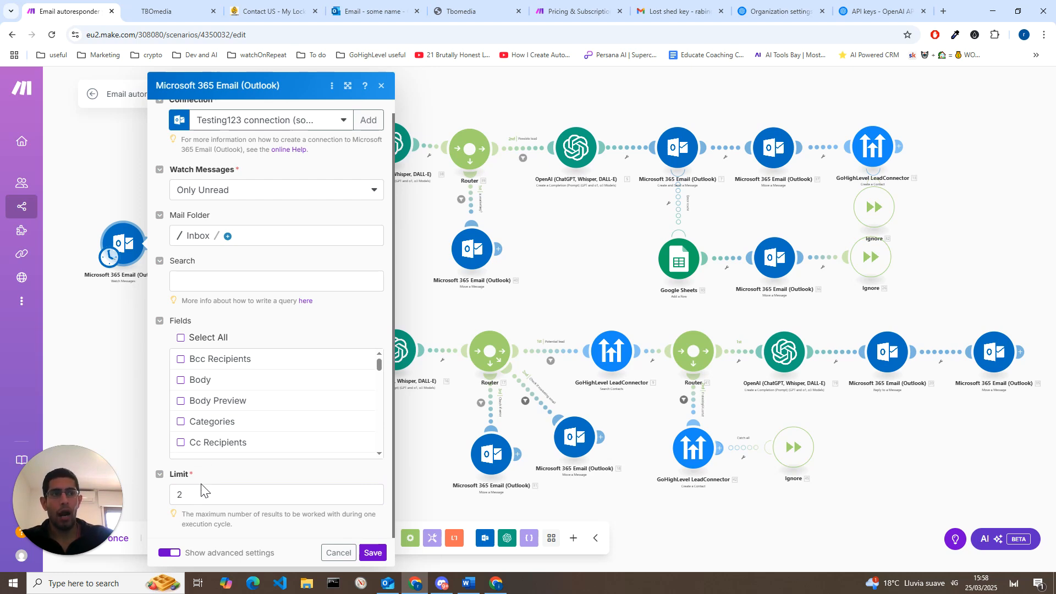
pyautogui.click(187, 496)
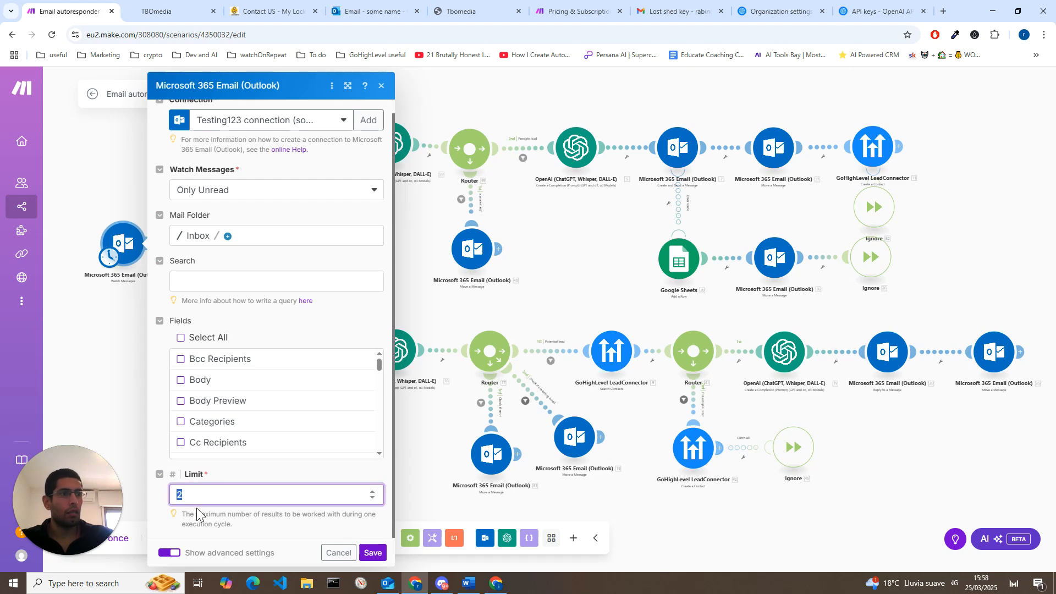
pyautogui.click(187, 515)
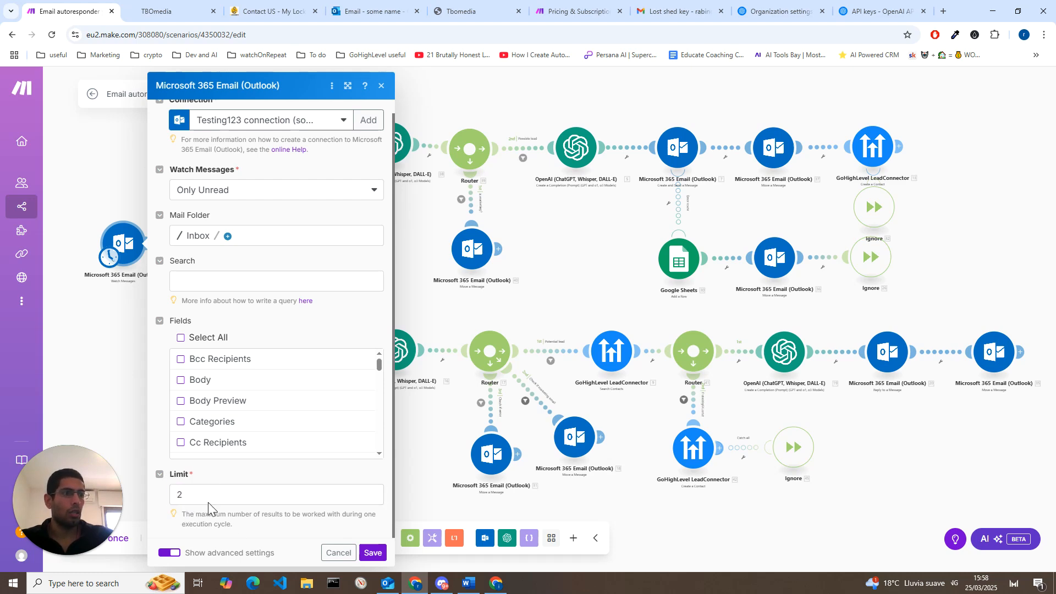
# Step: Close the Outlook trigger's settings without saving and inspect the first router's form and non-form routes
pyautogui.click(352, 555)
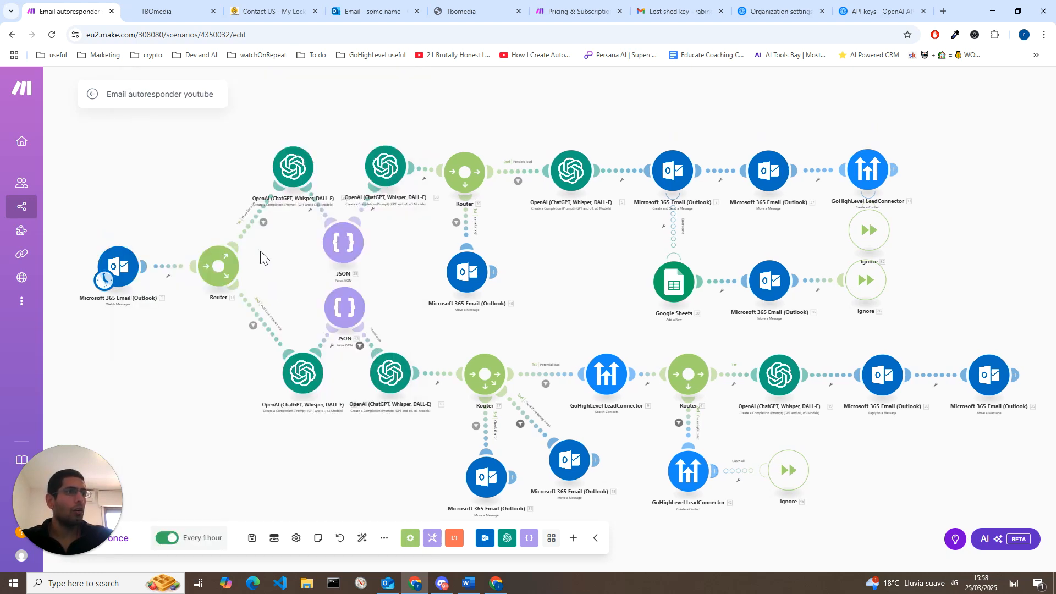
pyautogui.scroll(2, 253, 319)
pyautogui.scroll(2, 284, 343)
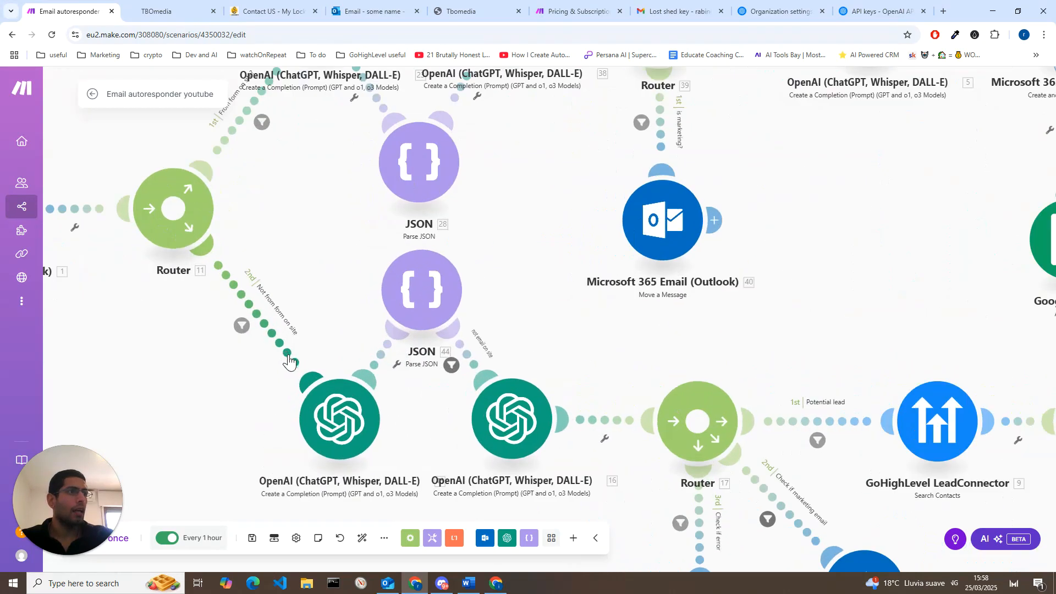
pyautogui.moveTo(264, 238); pyautogui.dragTo(281, 325)
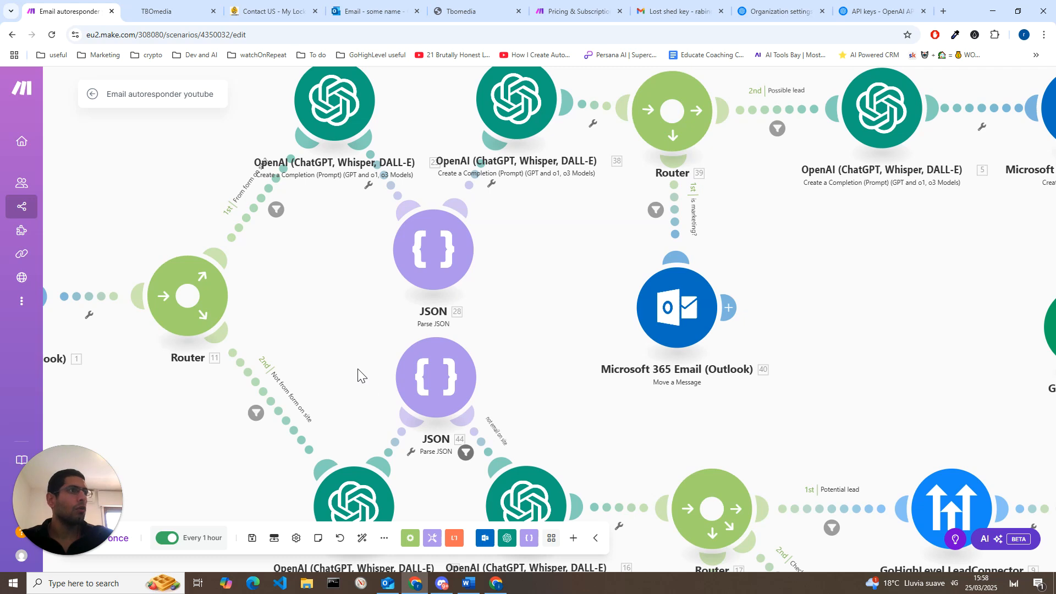
pyautogui.moveTo(357, 357); pyautogui.dragTo(331, 324)
pyautogui.scroll(-4, 330, 324)
# Step: Review the extraction prompt in the form route's first OpenAI module, including its JSON fields, example and format note, closing it without changes
pyautogui.click(315, 163)
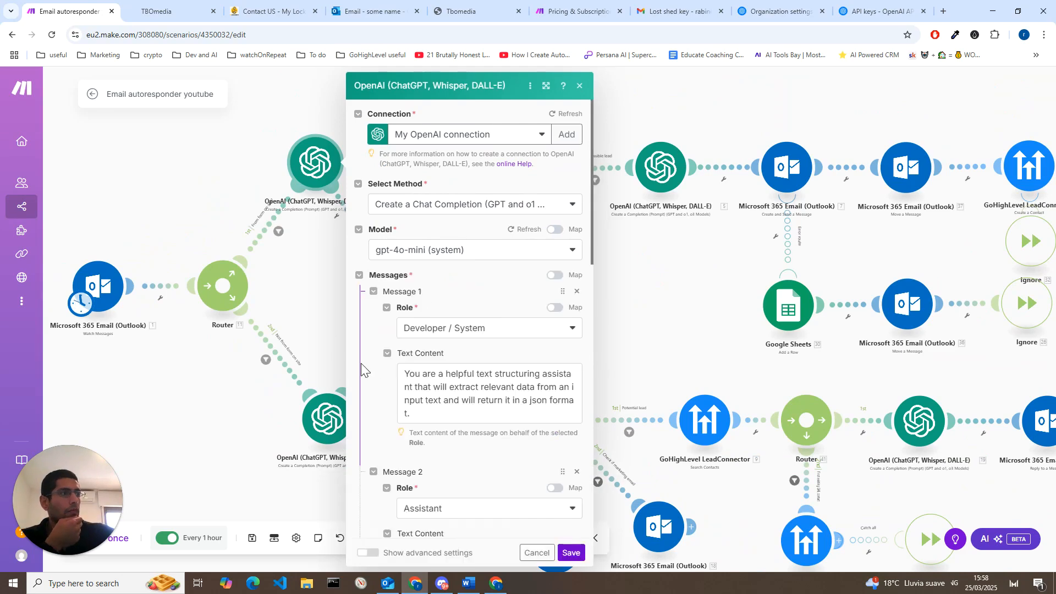
pyautogui.scroll(-2, 362, 364)
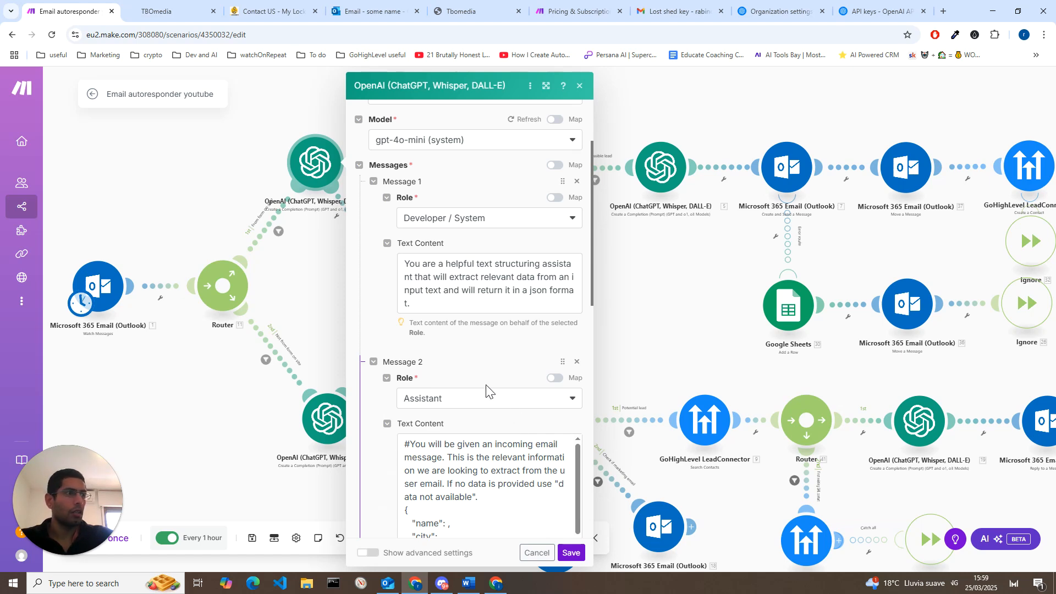
pyautogui.scroll(-3, 488, 391)
pyautogui.scroll(-2, 469, 309)
pyautogui.scroll(2, 443, 385)
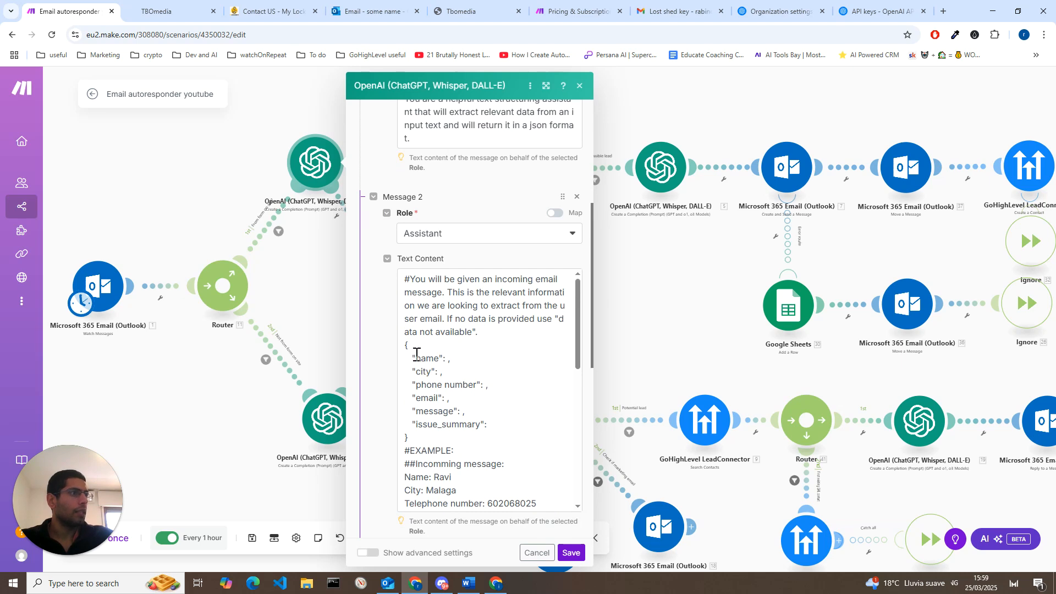
pyautogui.moveTo(411, 356); pyautogui.dragTo(462, 435)
pyautogui.click(496, 419)
pyautogui.scroll(-2, 493, 421)
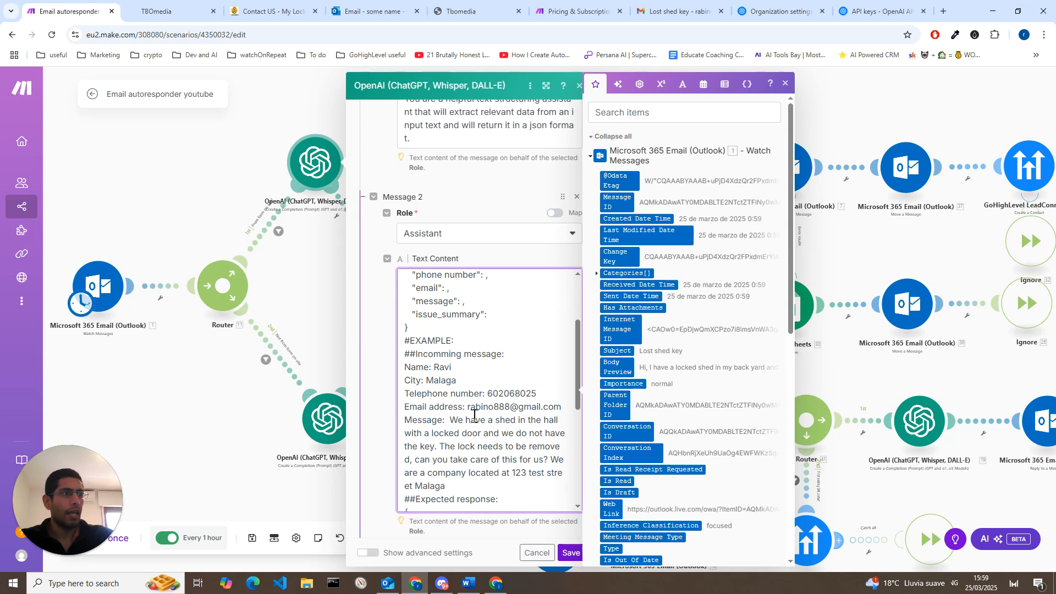
pyautogui.scroll(-5, 474, 416)
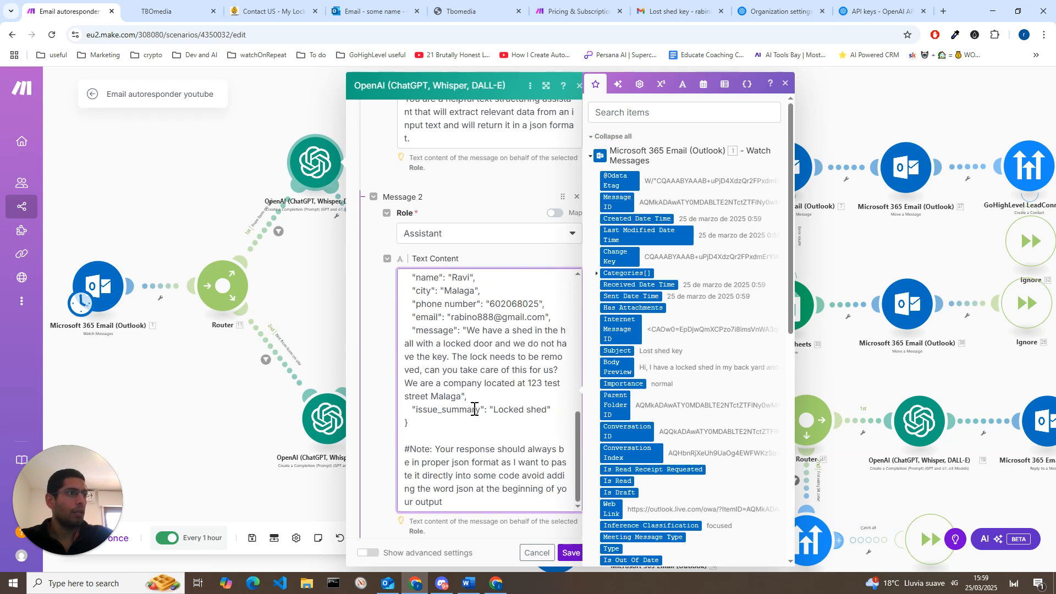
pyautogui.scroll(7, 484, 420)
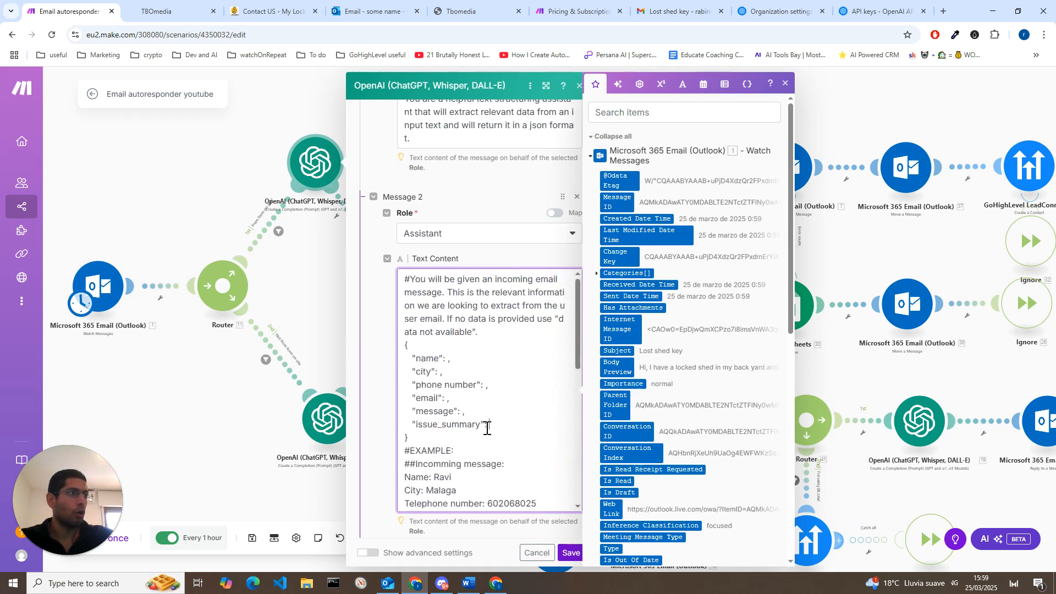
pyautogui.click(533, 552)
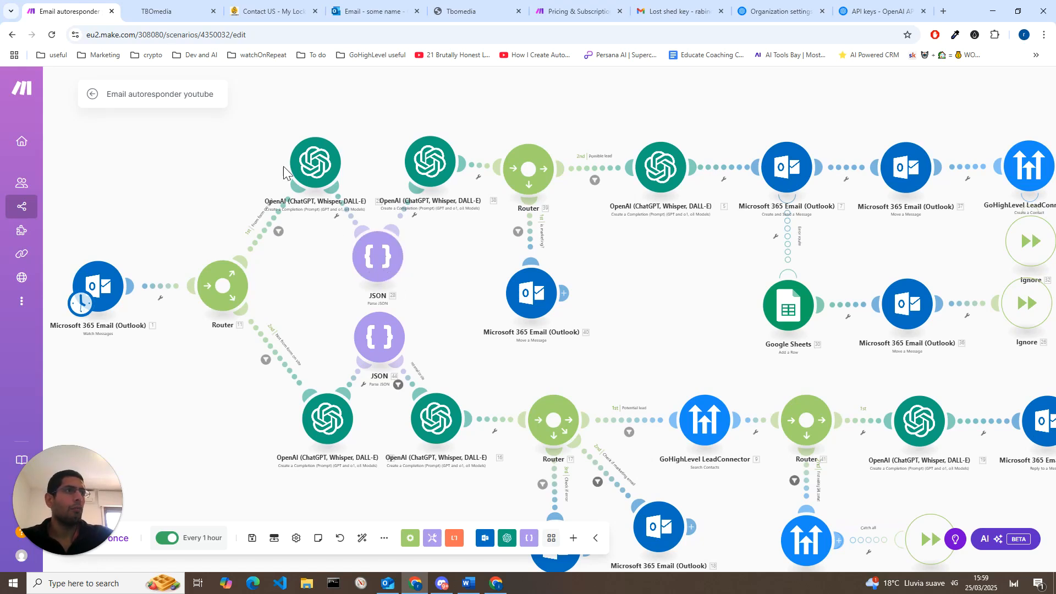
# Step: Review the data structure fields of the form route's Parse JSON module, from name to issue_summary, closing it without changes
pyautogui.click(383, 275)
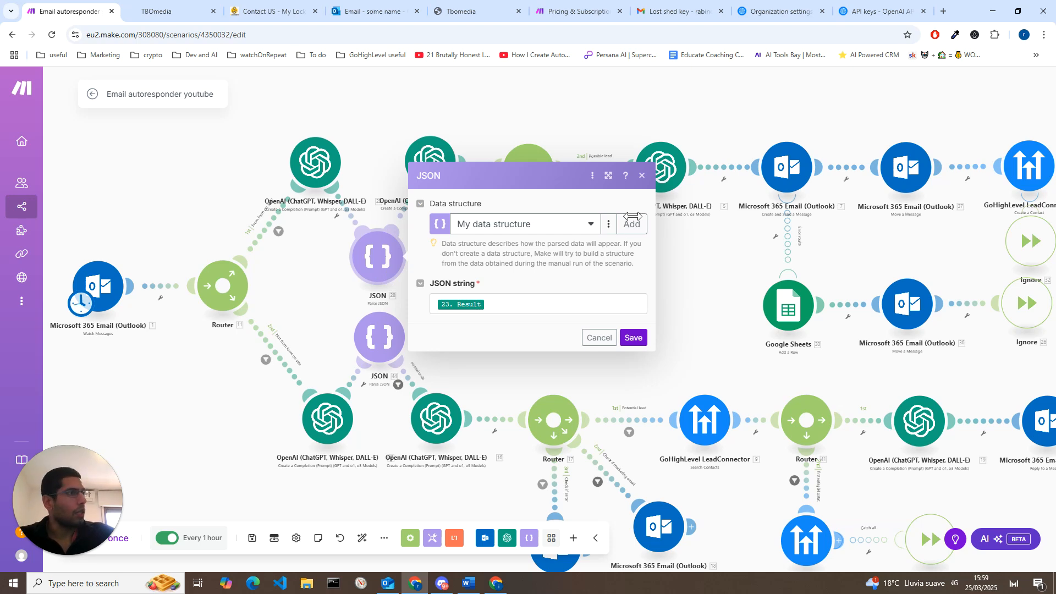
pyautogui.click(609, 225)
pyautogui.click(583, 249)
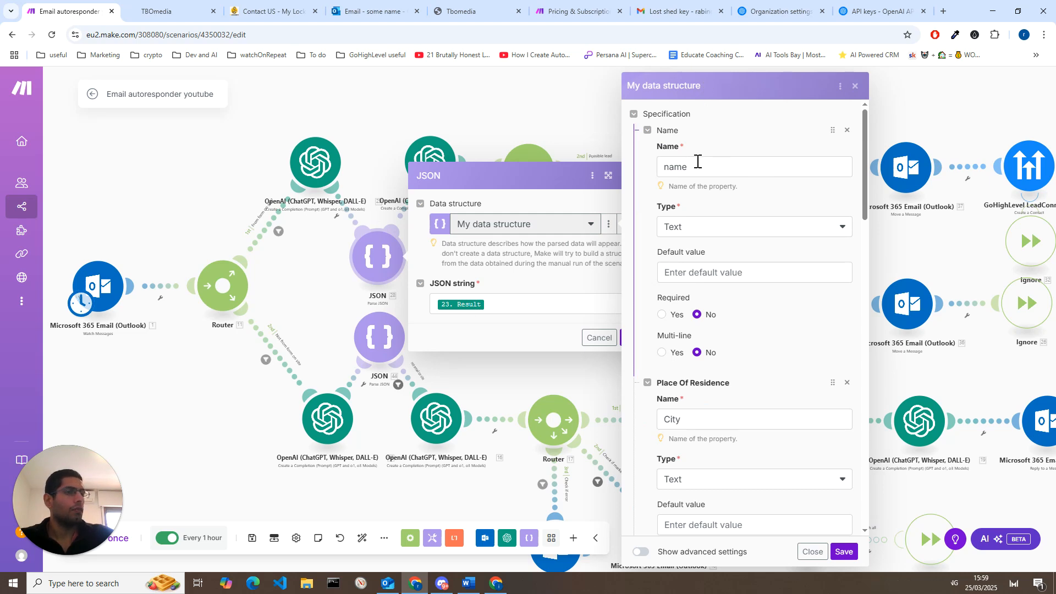
pyautogui.scroll(-15, 698, 161)
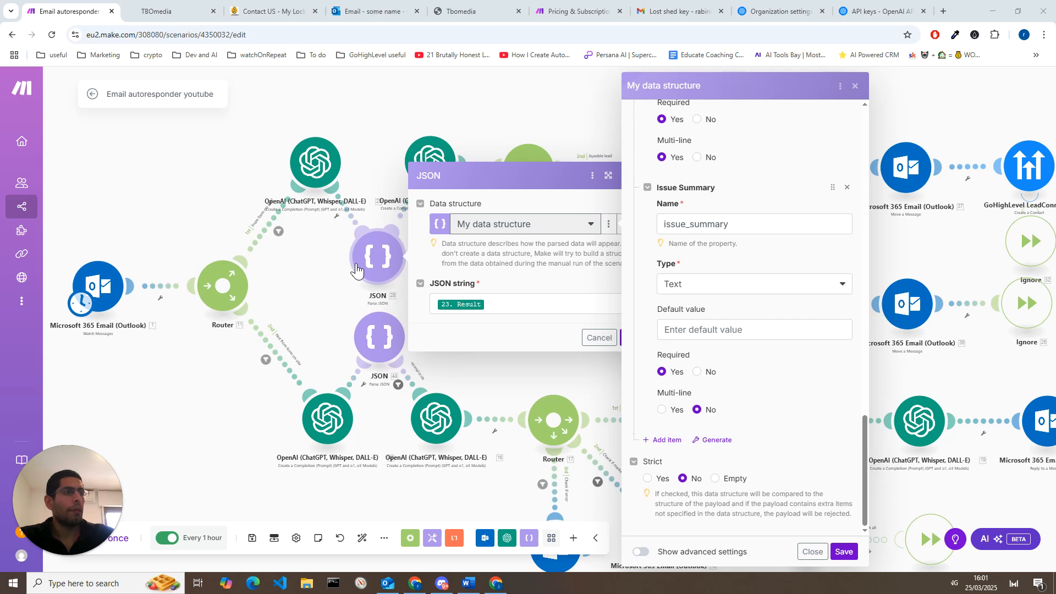
pyautogui.scroll(15, 770, 397)
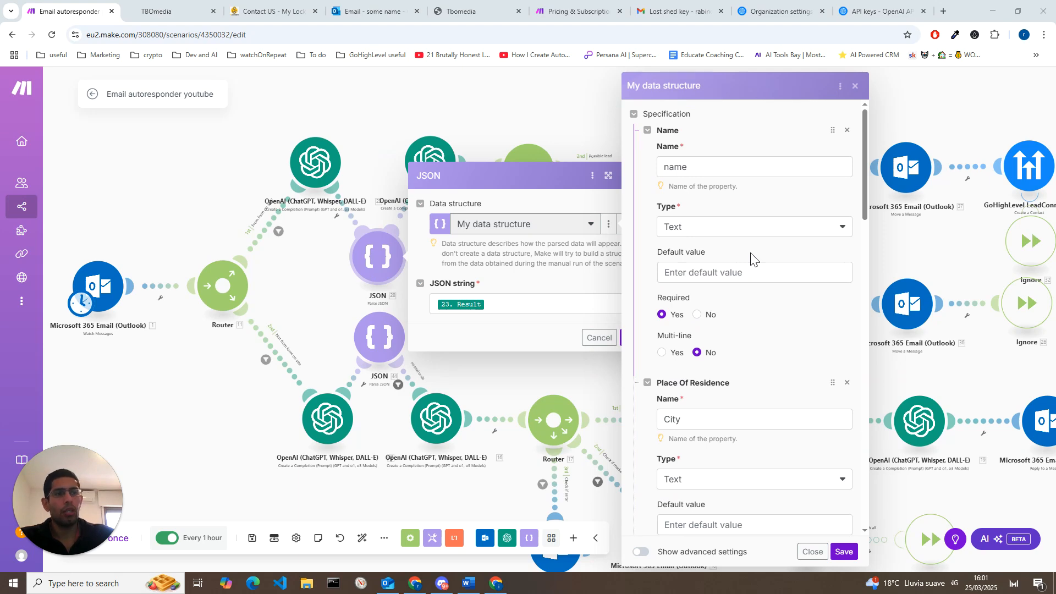
pyautogui.click(599, 338)
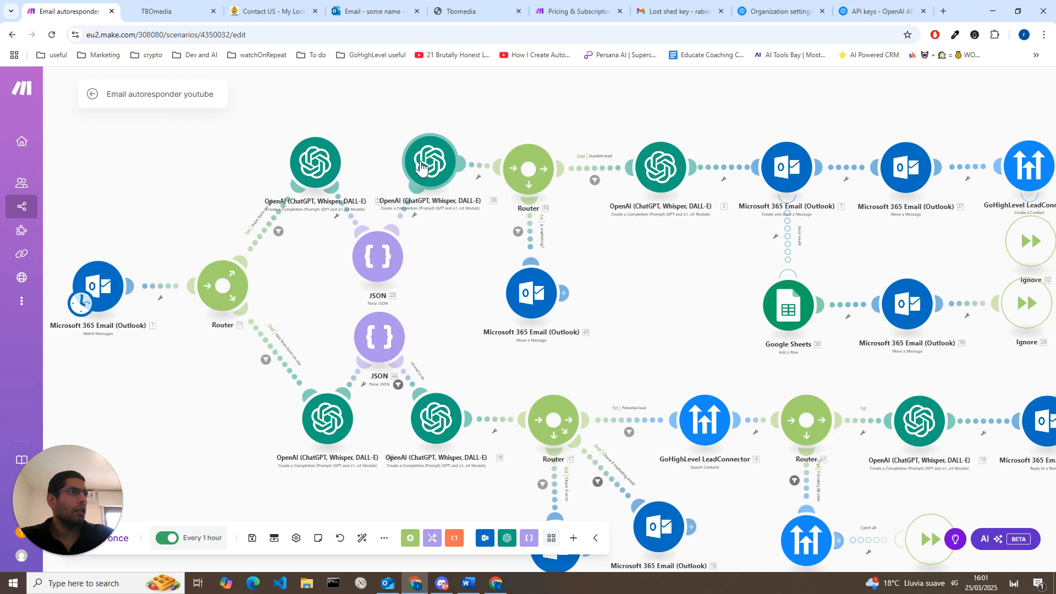
# Step: Review how parsed JSON values are mapped into the subject and body of the Outlook Create and Send a Message module, closing it without changes
pyautogui.click(774, 171)
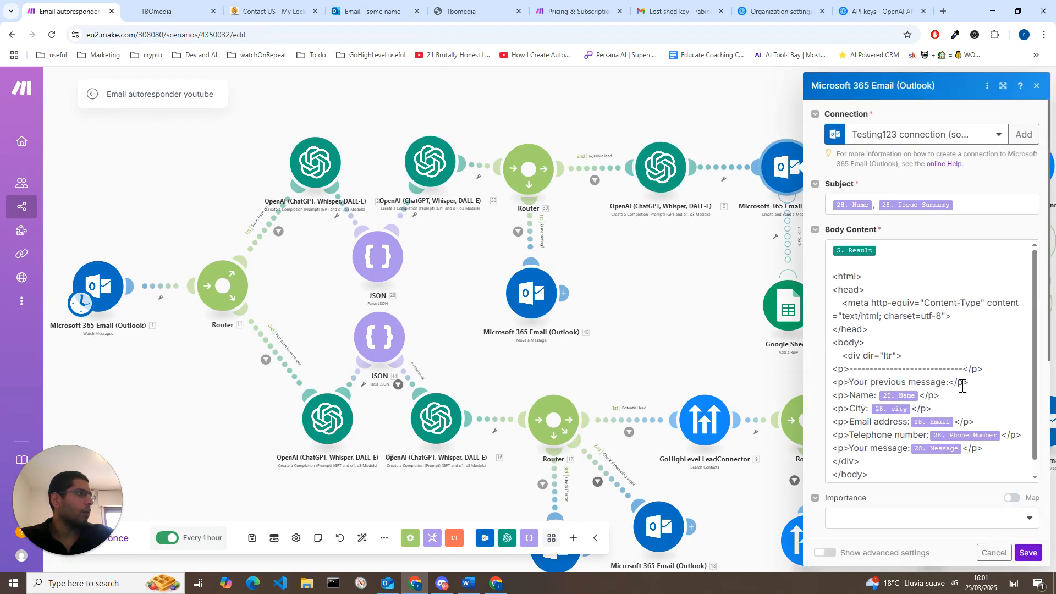
pyautogui.click(981, 392)
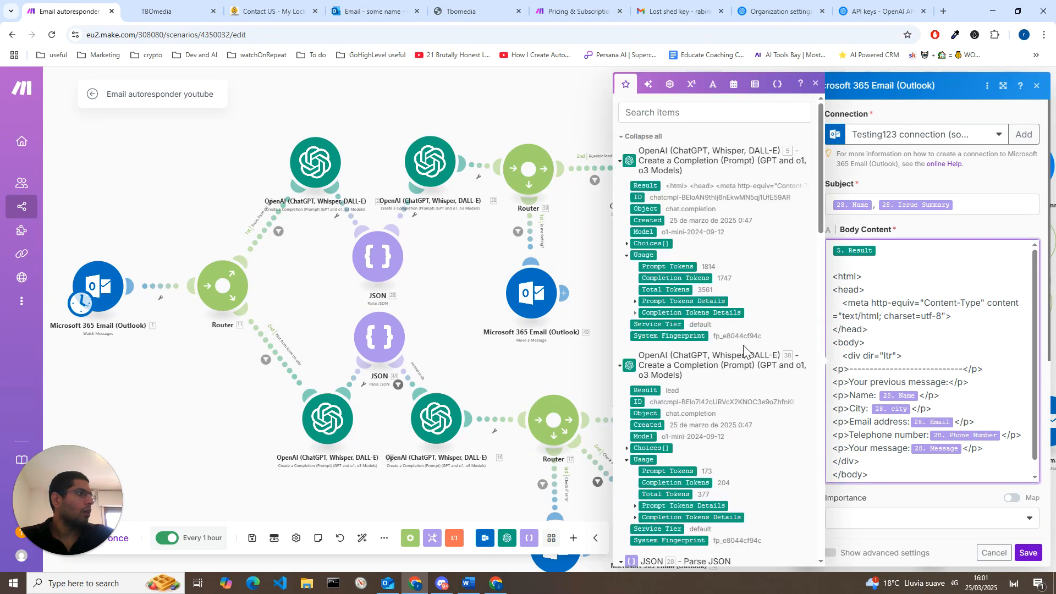
pyautogui.scroll(-6, 750, 329)
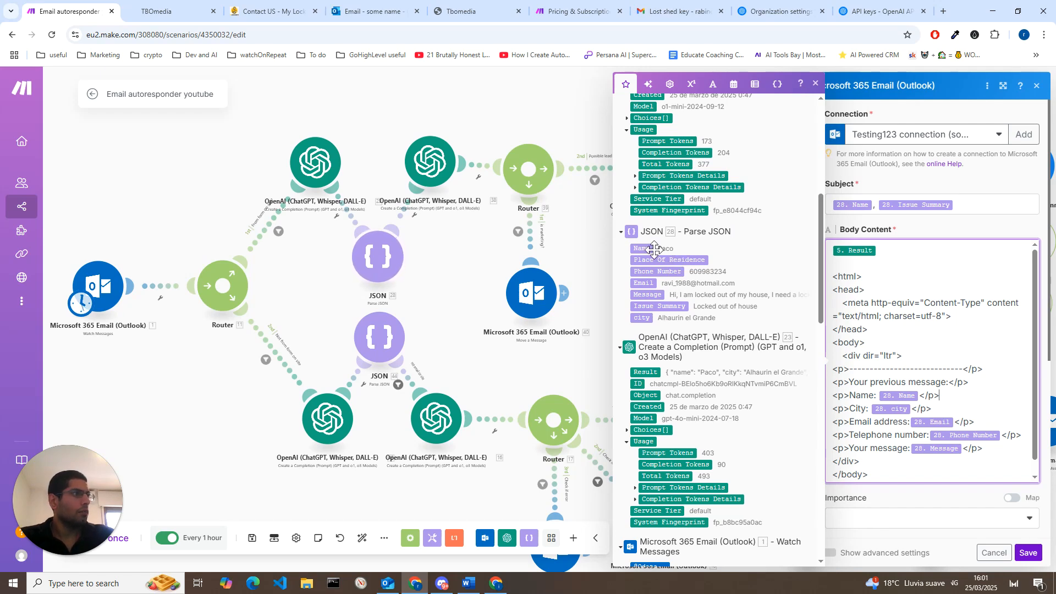
pyautogui.click(816, 83)
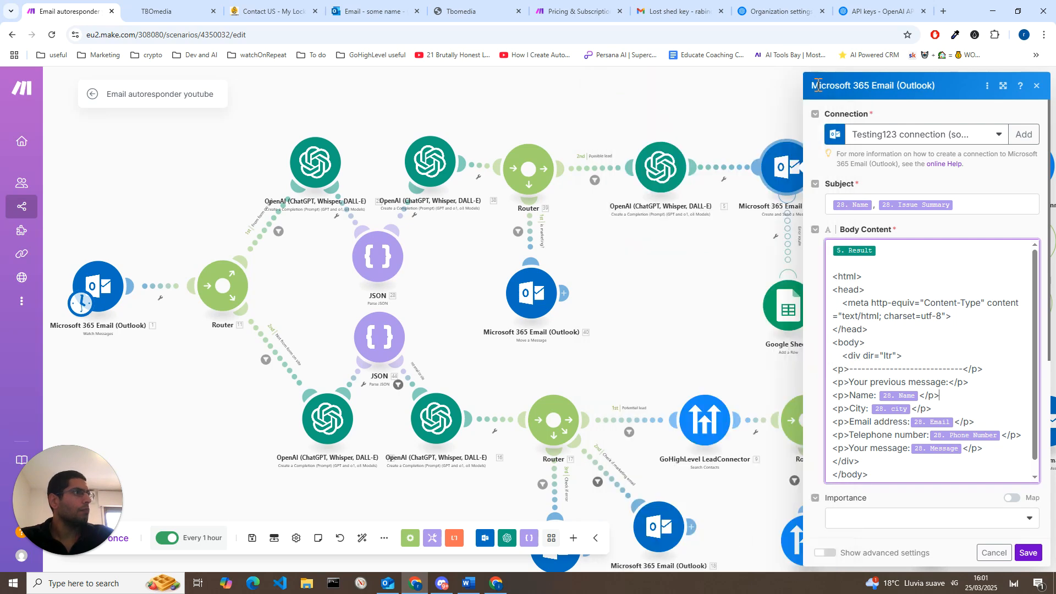
pyautogui.click(1036, 85)
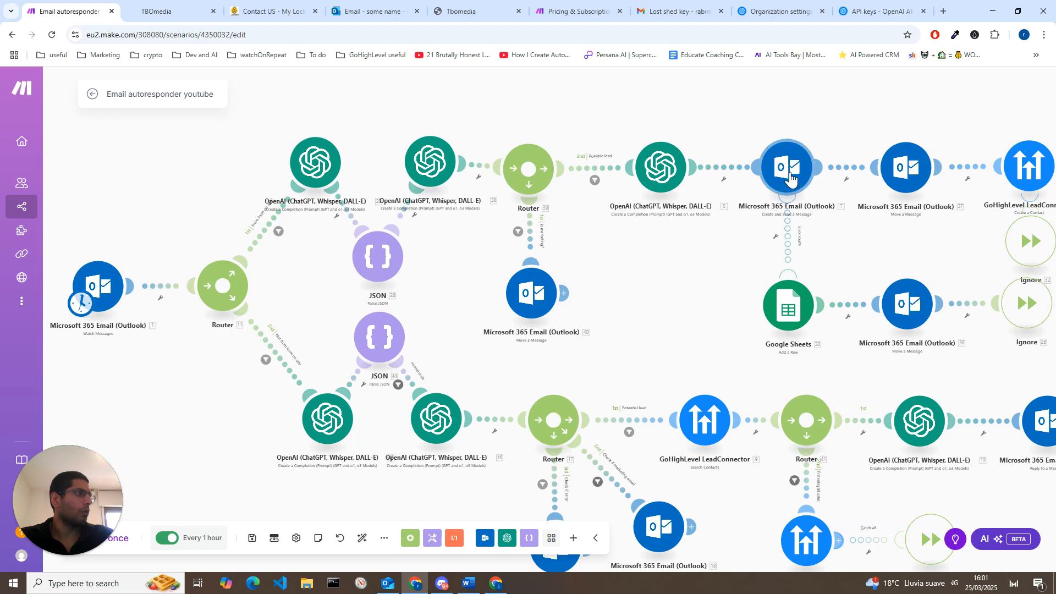
# Step: Review the lead and marketing classification prompt in the form route's second OpenAI module, including the label-only reply instruction, and save the module
pyautogui.moveTo(599, 269); pyautogui.dragTo(622, 279)
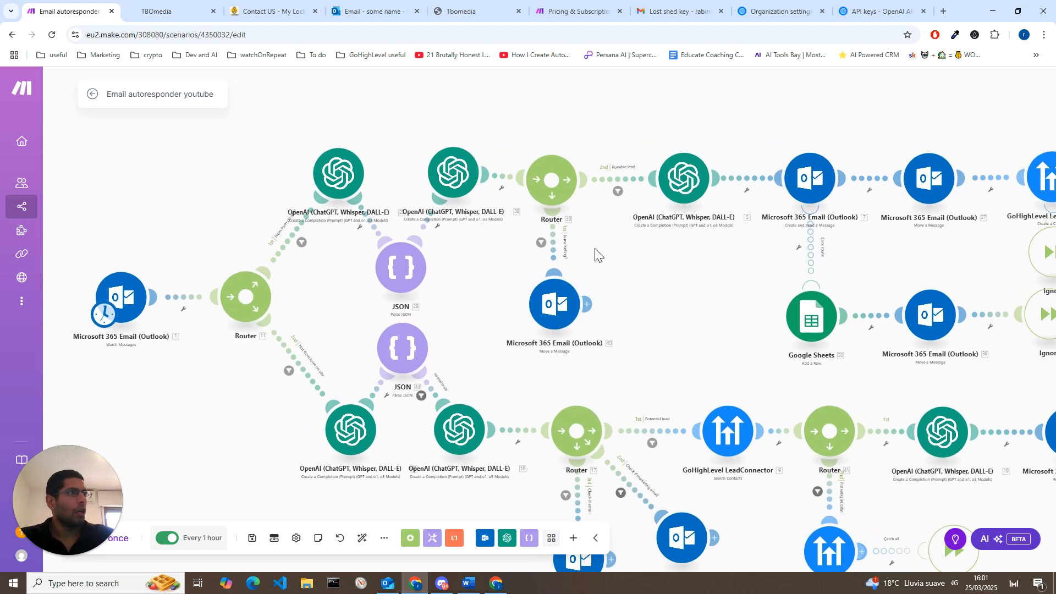
pyautogui.click(444, 183)
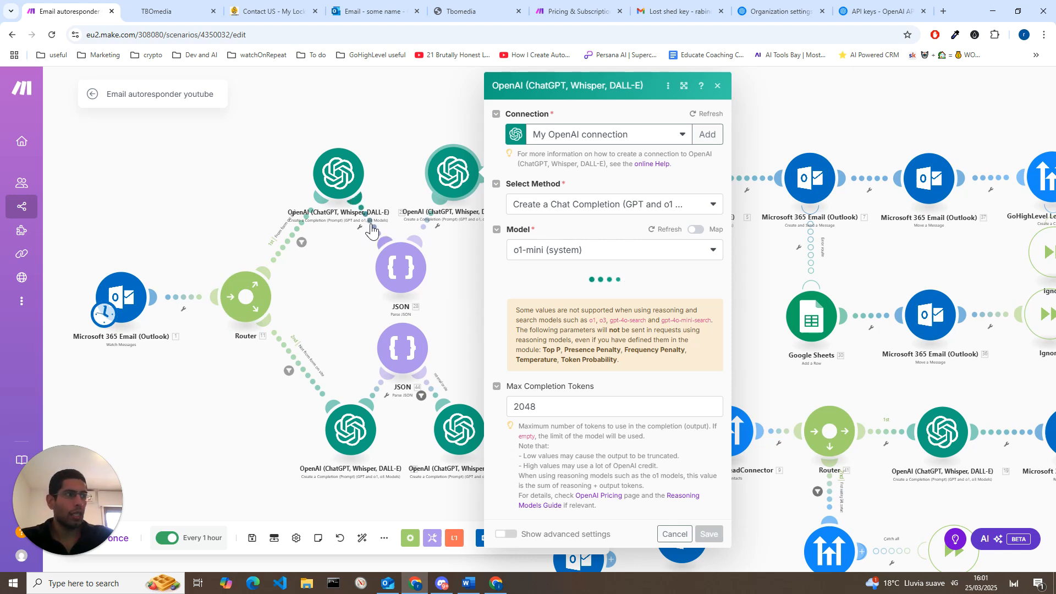
pyautogui.scroll(-4, 605, 330)
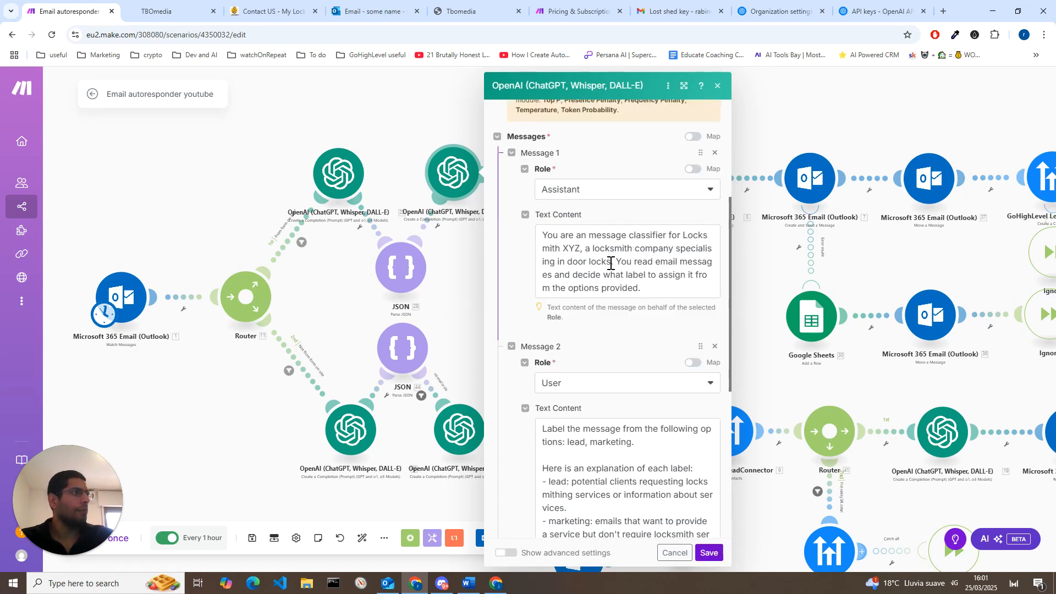
pyautogui.scroll(-4, 610, 263)
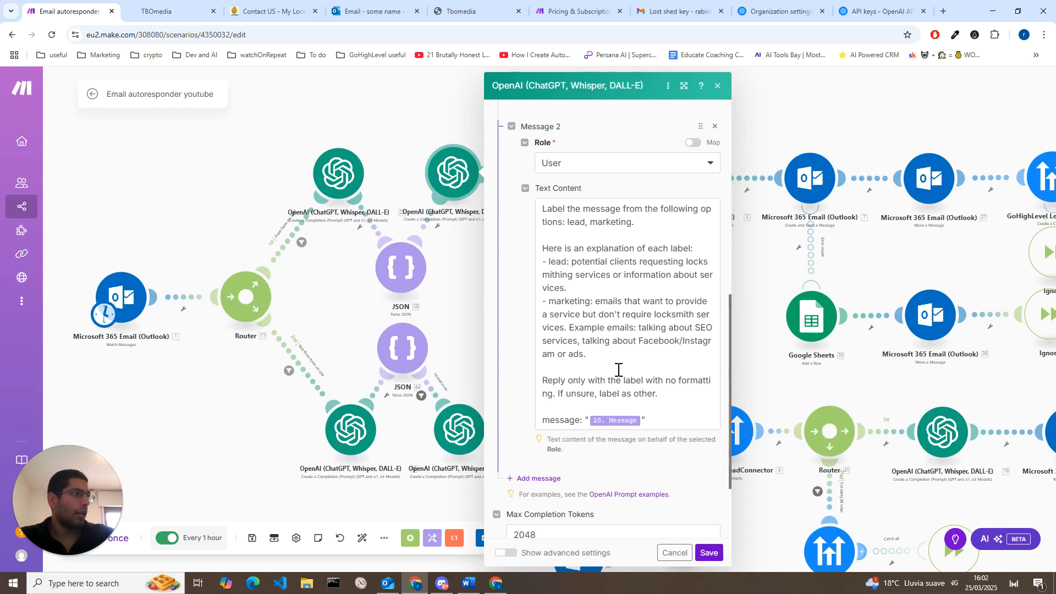
pyautogui.scroll(-2, 611, 347)
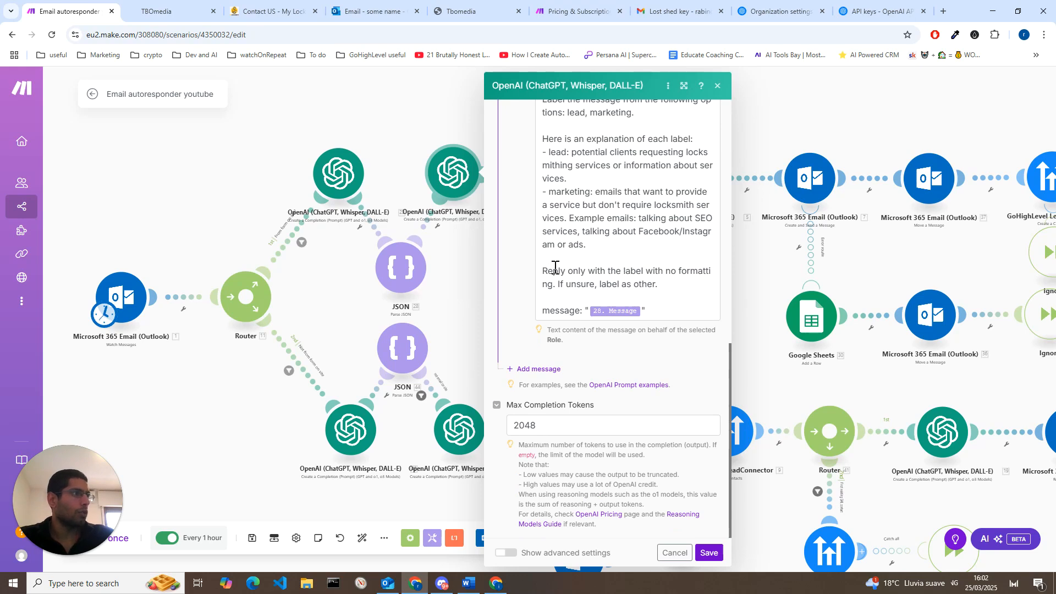
pyautogui.moveTo(546, 270); pyautogui.dragTo(658, 283)
pyautogui.click(708, 552)
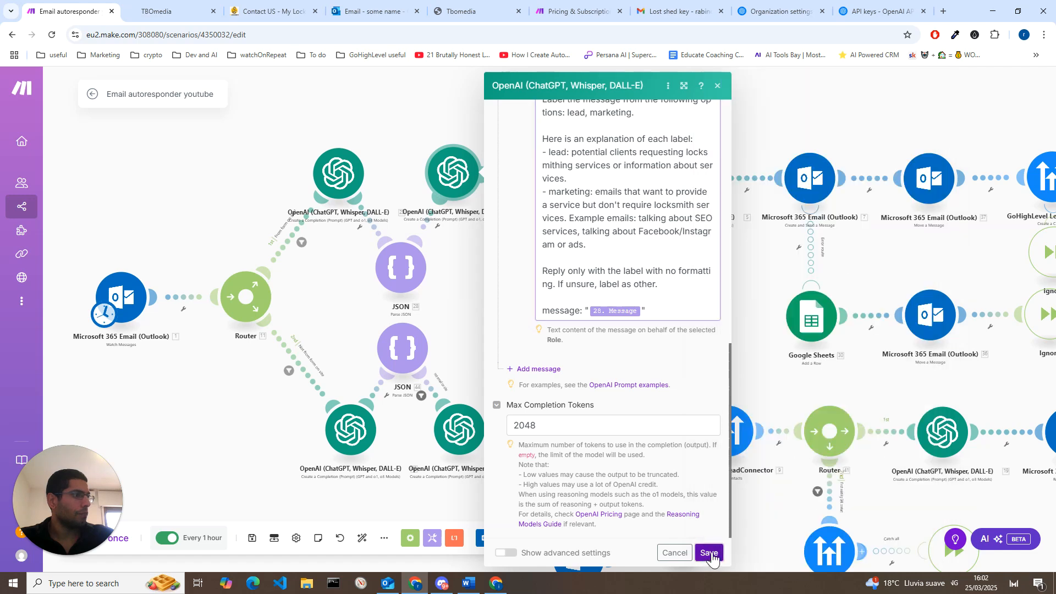
# Step: Recheck the model and message roles of the form route's first OpenAI module, closing it without changes
pyautogui.click(341, 187)
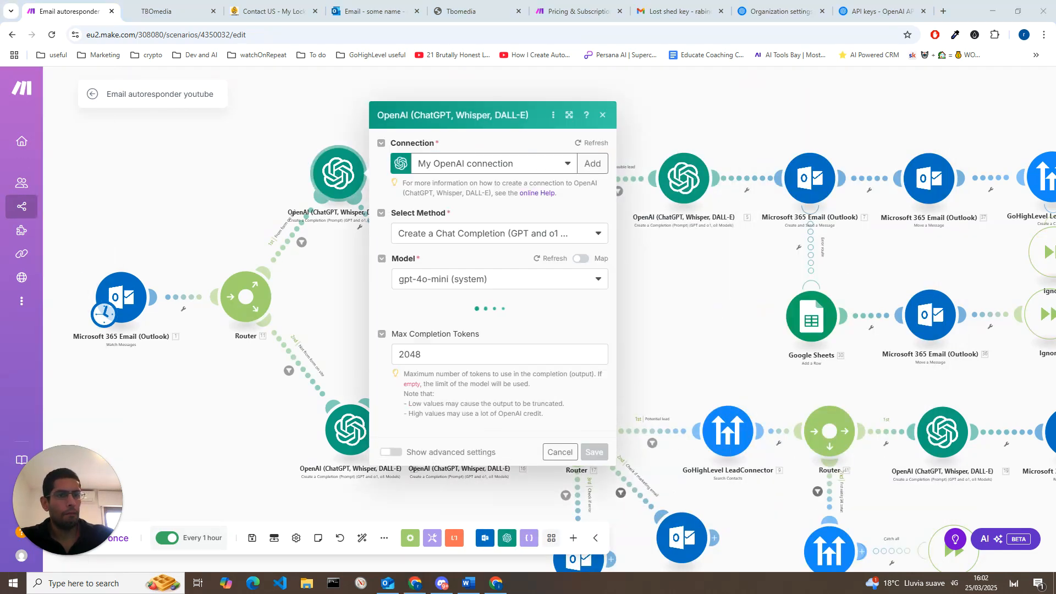
pyautogui.scroll(-5, 532, 381)
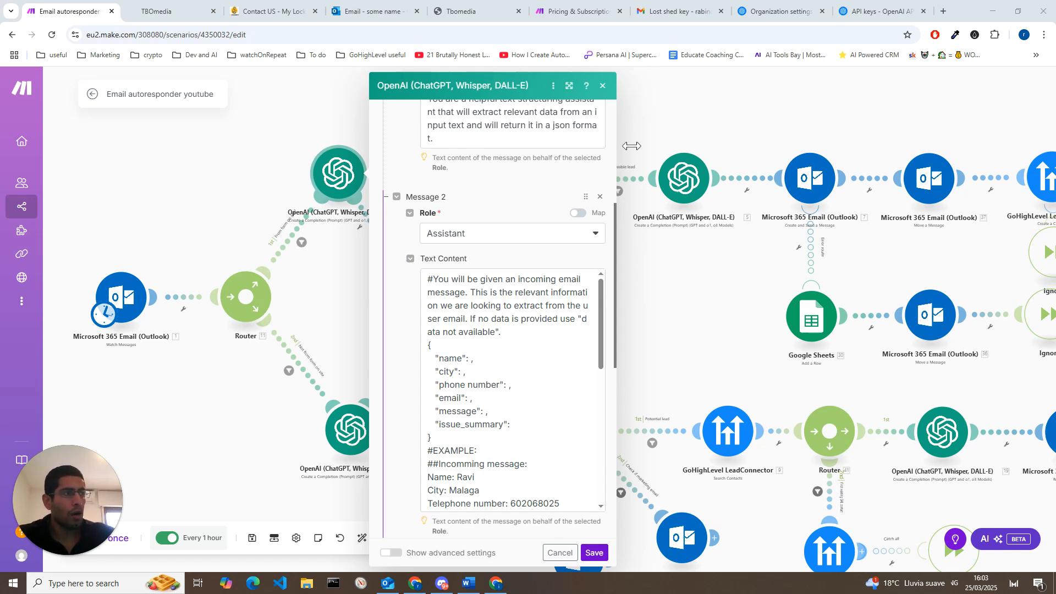
pyautogui.click(603, 88)
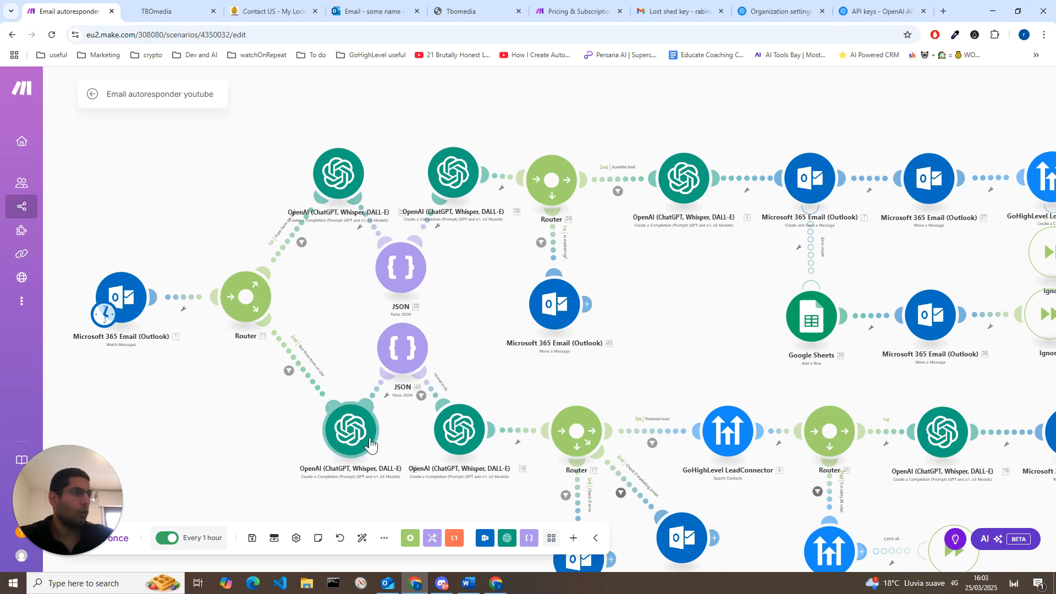
# Step: Review the background info and company description in Message 1 of the OpenAI module that writes replies to form leads
pyautogui.moveTo(636, 365); pyautogui.dragTo(470, 381)
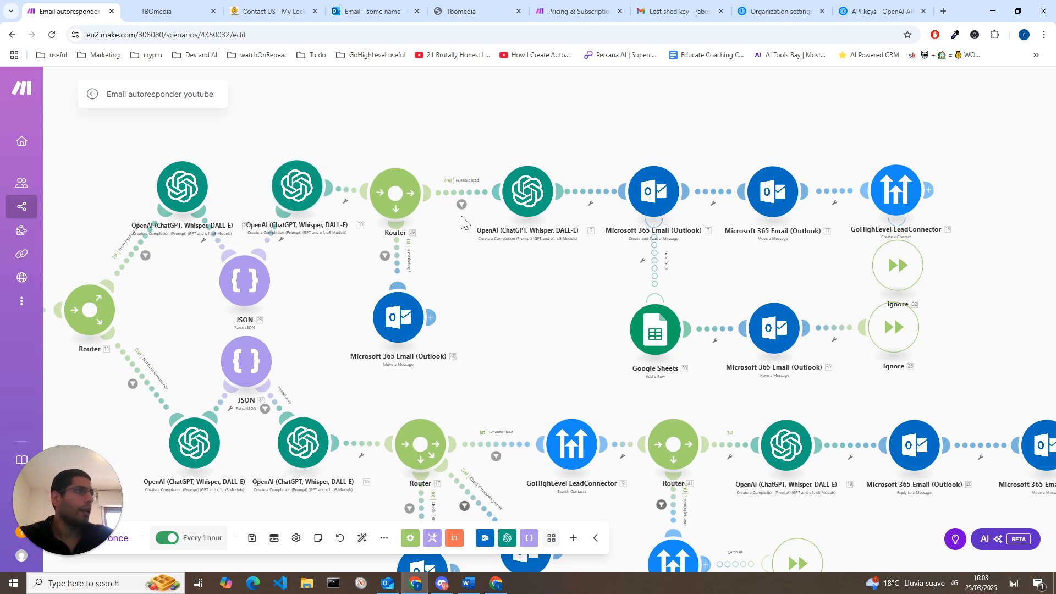
pyautogui.click(536, 204)
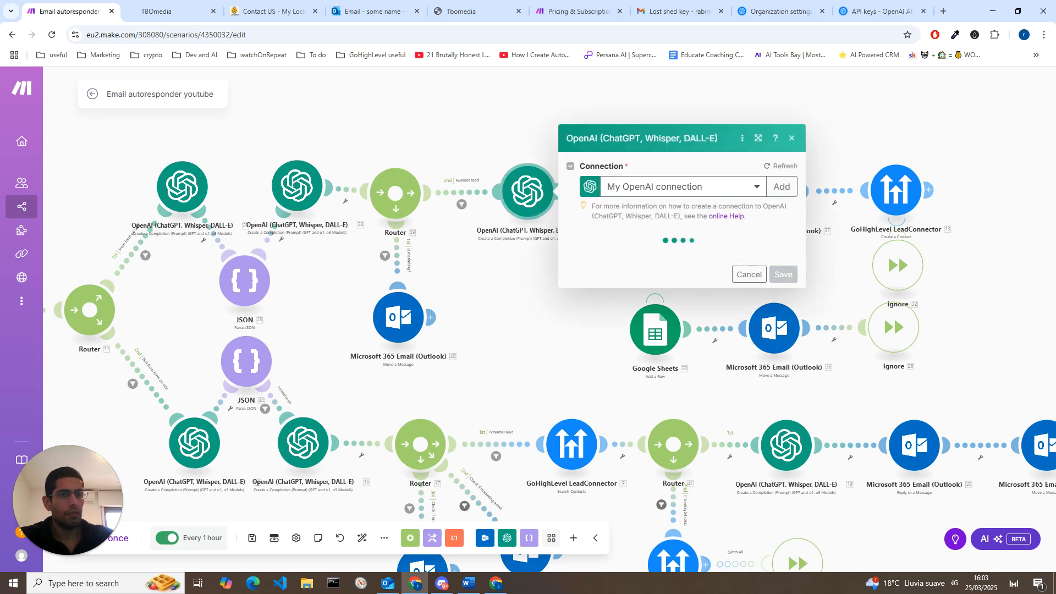
pyautogui.scroll(-6, 706, 416)
pyautogui.scroll(3, 707, 416)
pyautogui.scroll(-4, 608, 424)
pyautogui.scroll(2, 608, 423)
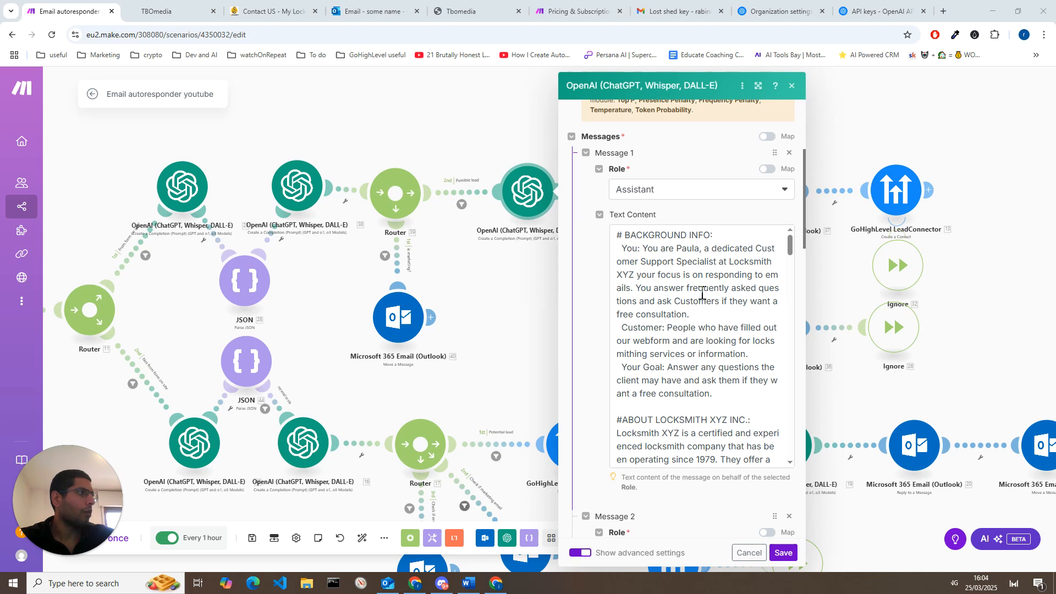
pyautogui.scroll(-2, 707, 393)
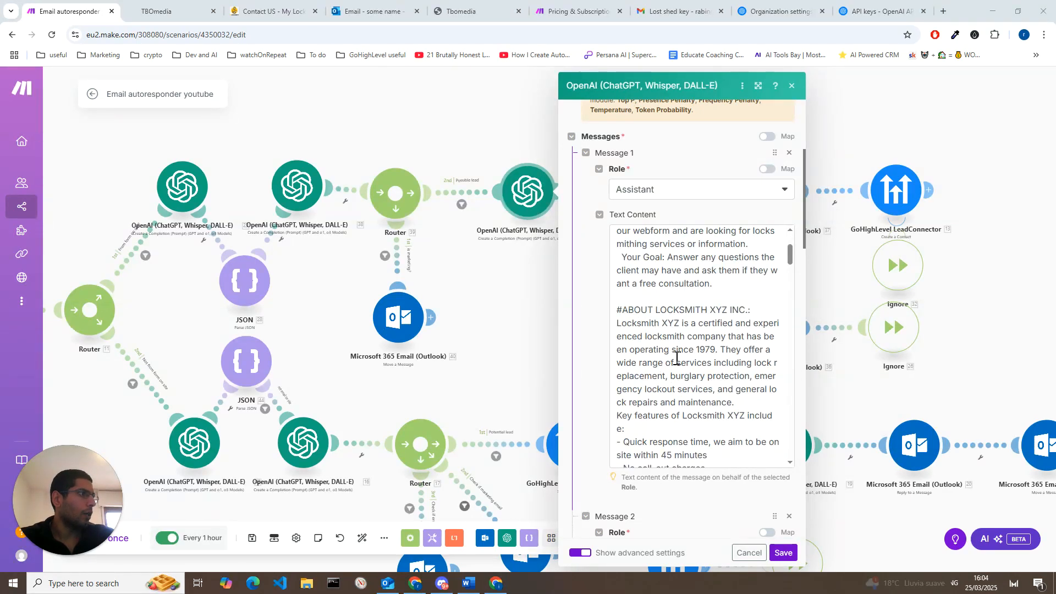
pyautogui.scroll(2, 677, 358)
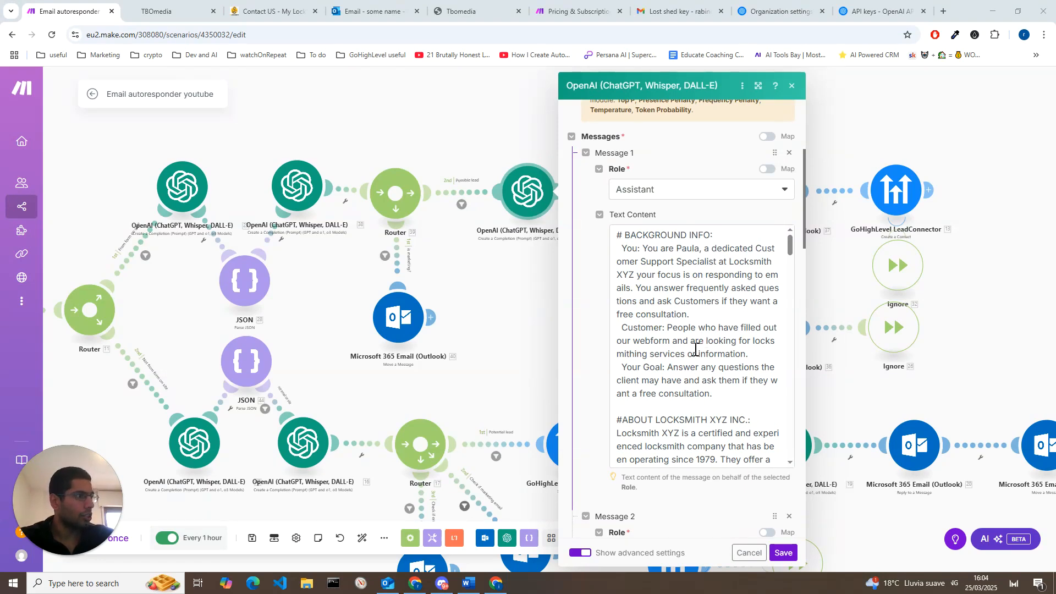
pyautogui.scroll(-1, 717, 394)
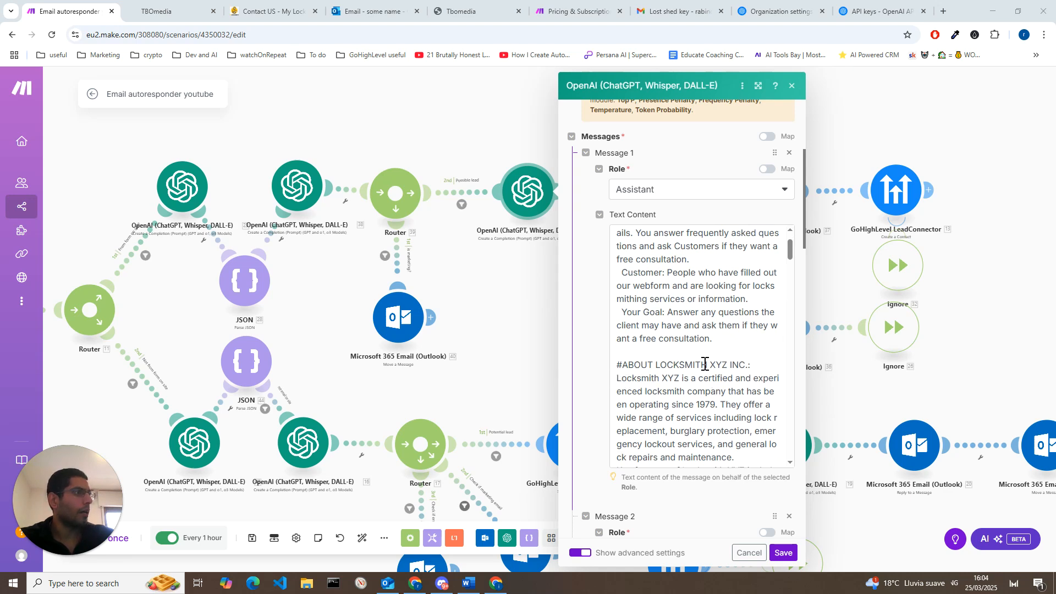
pyautogui.scroll(-2, 697, 368)
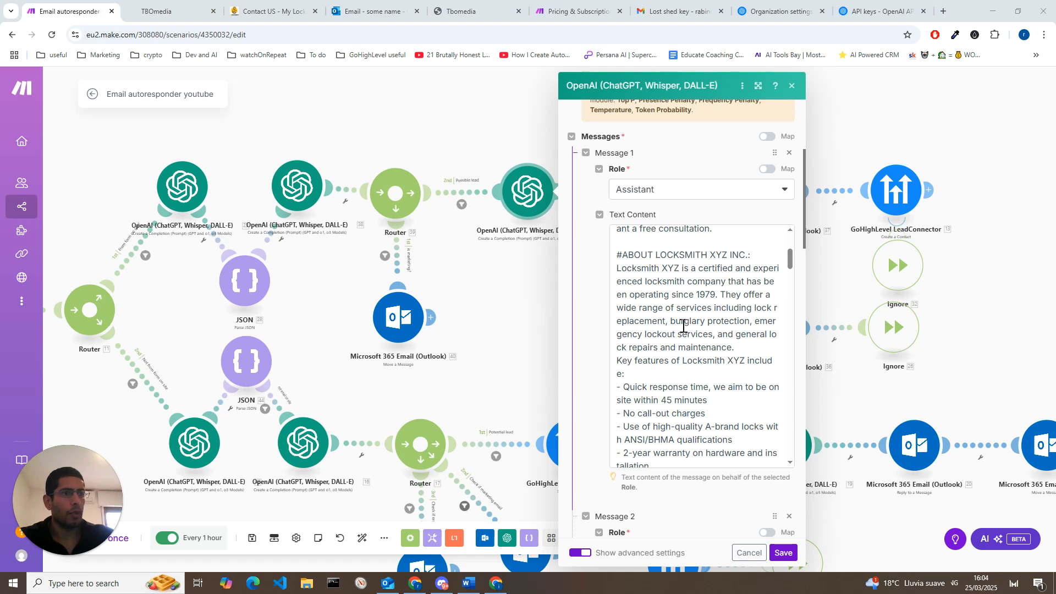
pyautogui.scroll(-3, 685, 330)
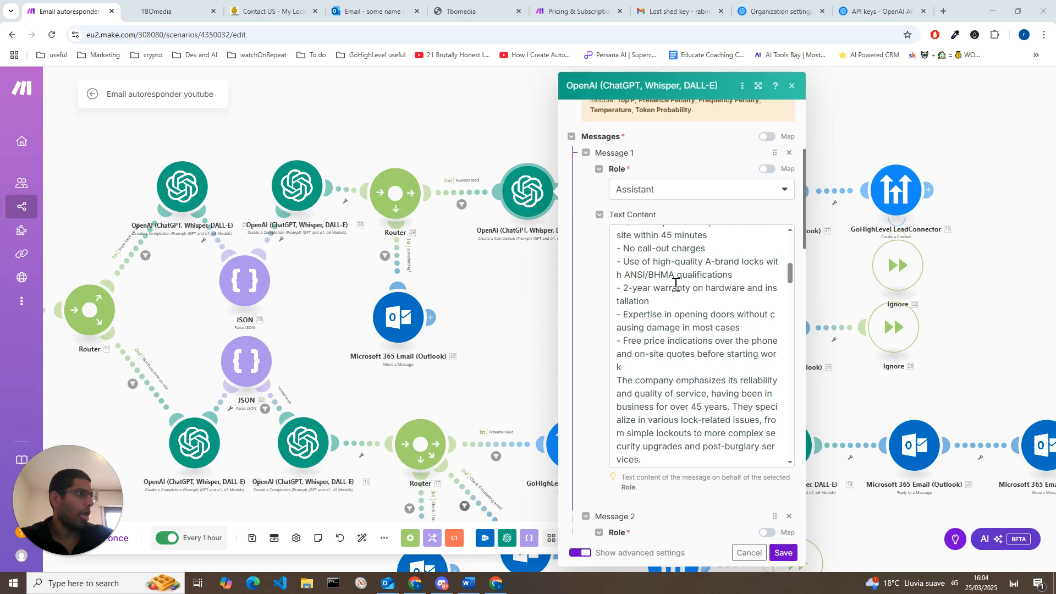
pyautogui.scroll(-5, 704, 291)
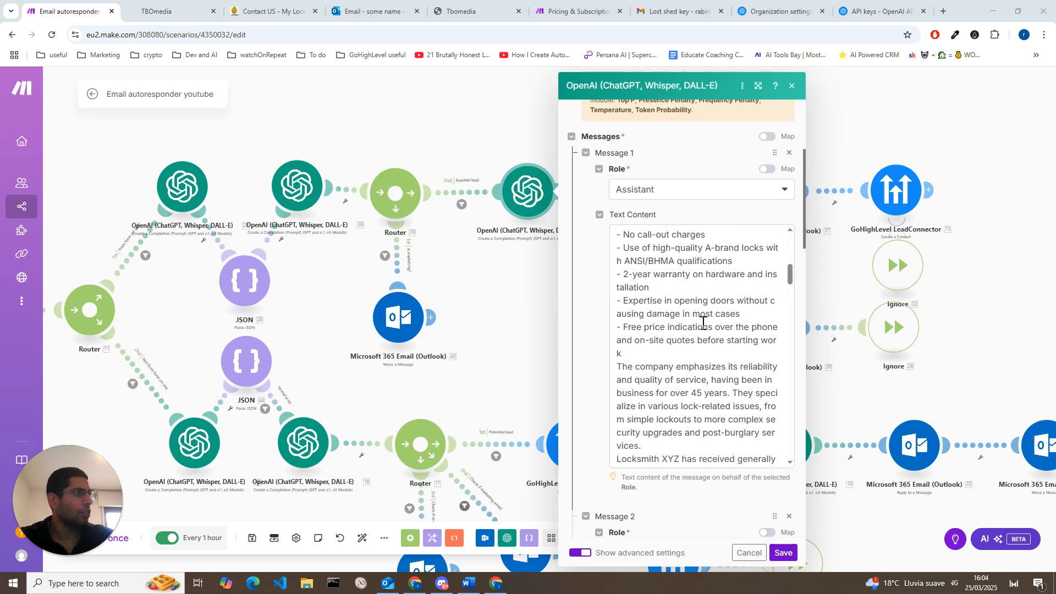
# Step: Read through the business location, opening hours and frequently asked questions section of the reply prompt
pyautogui.scroll(-3, 706, 327)
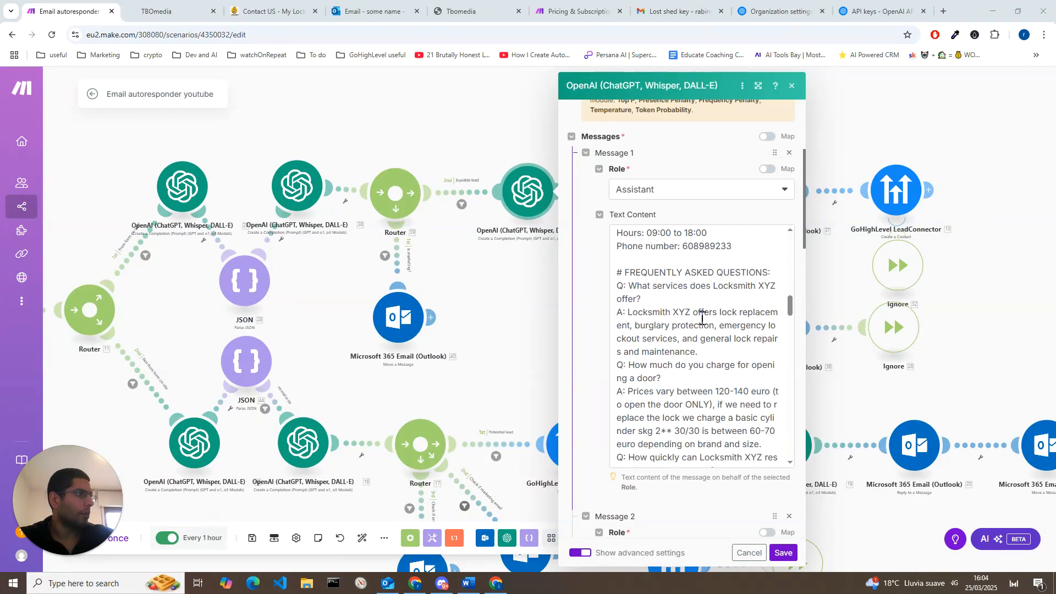
pyautogui.scroll(3, 715, 327)
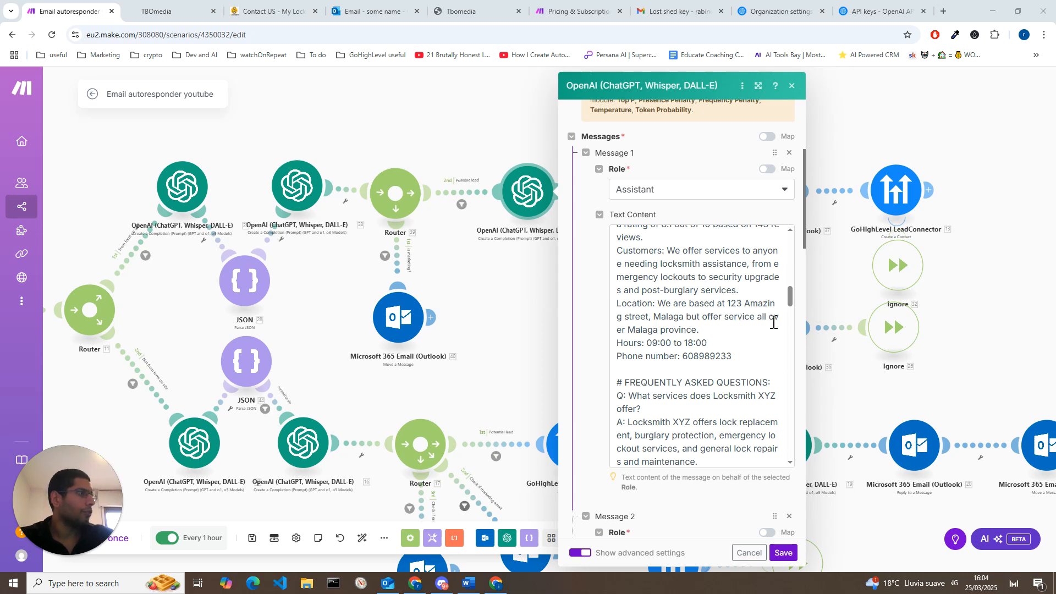
pyautogui.scroll(-2, 743, 357)
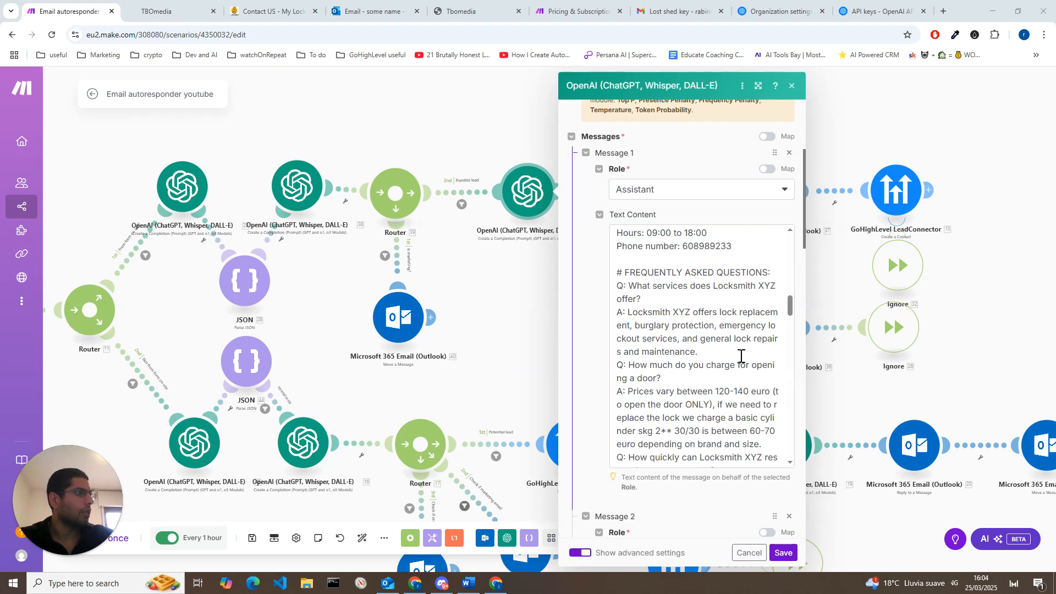
pyautogui.scroll(1, 726, 352)
pyautogui.scroll(-5, 709, 347)
pyautogui.scroll(-8, 708, 347)
pyautogui.scroll(-10, 708, 346)
pyautogui.scroll(-8, 707, 346)
# Step: Examine the reply prompt's #EXAMPLE section, from the sample incoming message to the end of the HTML answer
pyautogui.scroll(6, 709, 349)
pyautogui.scroll(2, 721, 396)
pyautogui.scroll(5, 715, 397)
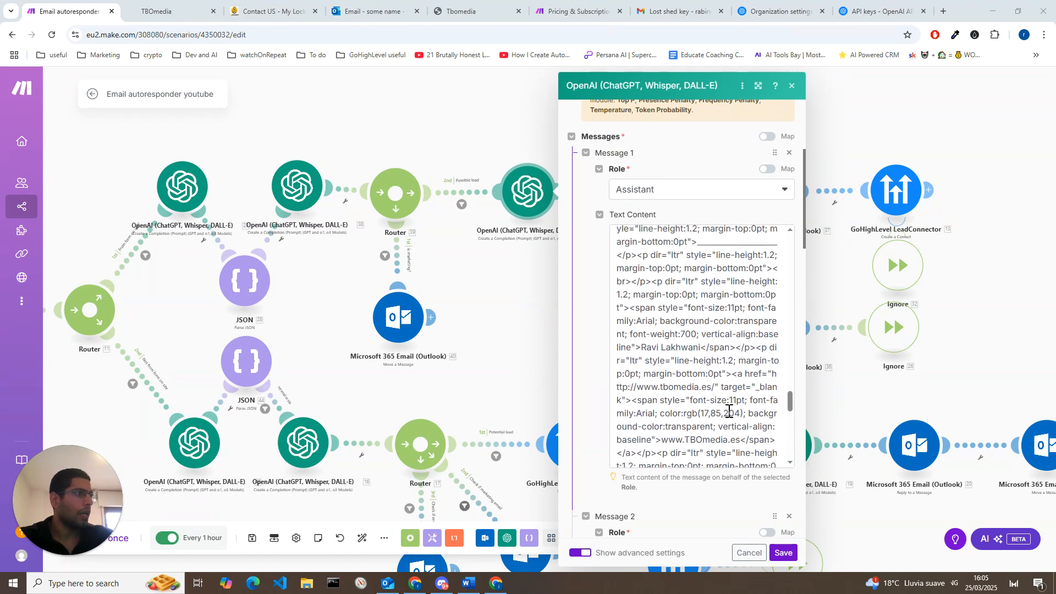
pyautogui.scroll(2, 702, 367)
pyautogui.scroll(2, 678, 339)
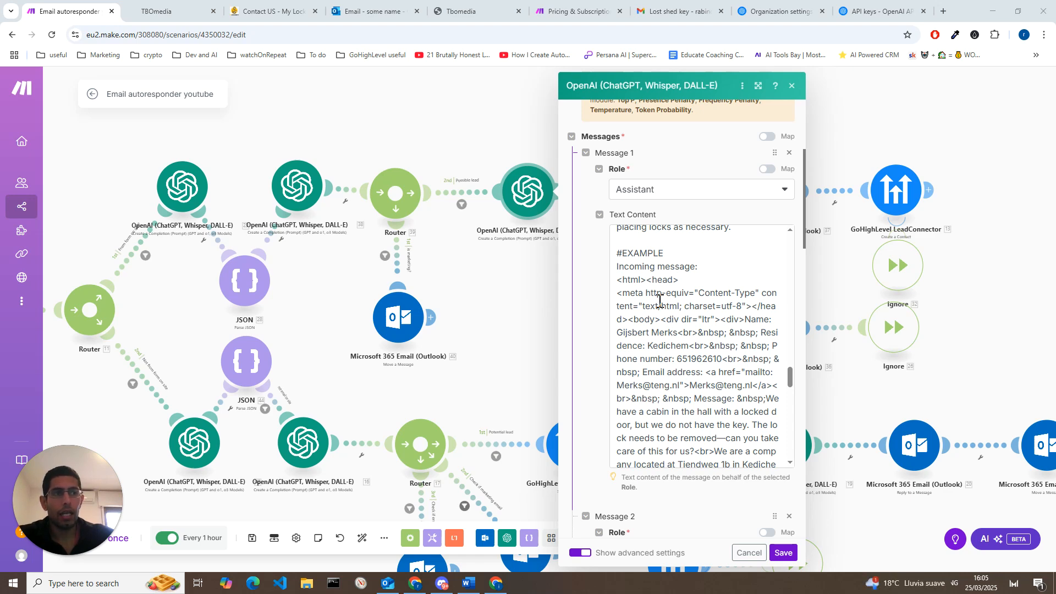
pyautogui.scroll(-10, 659, 301)
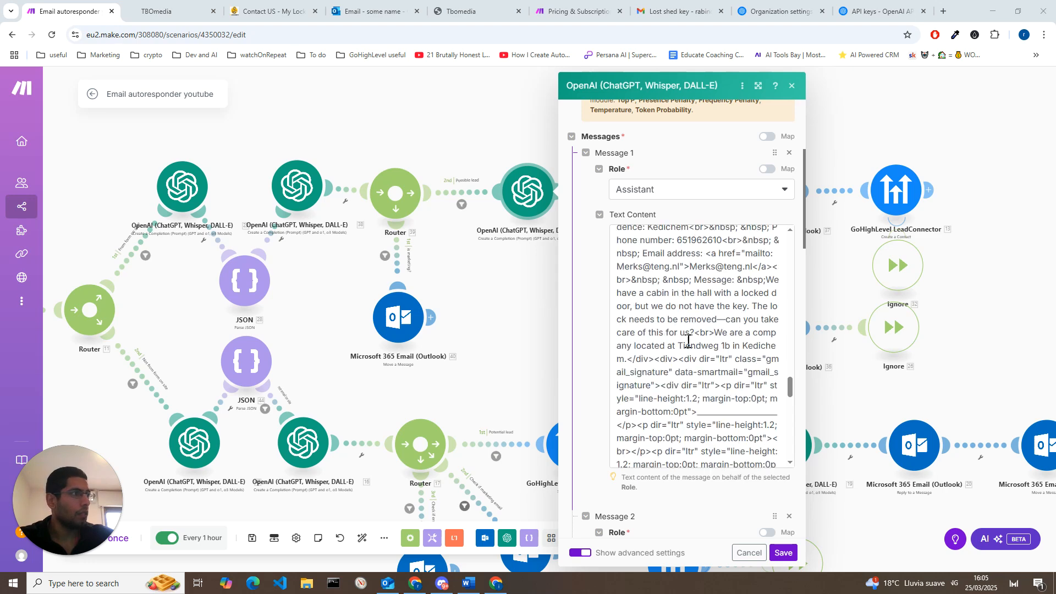
pyautogui.scroll(-5, 688, 342)
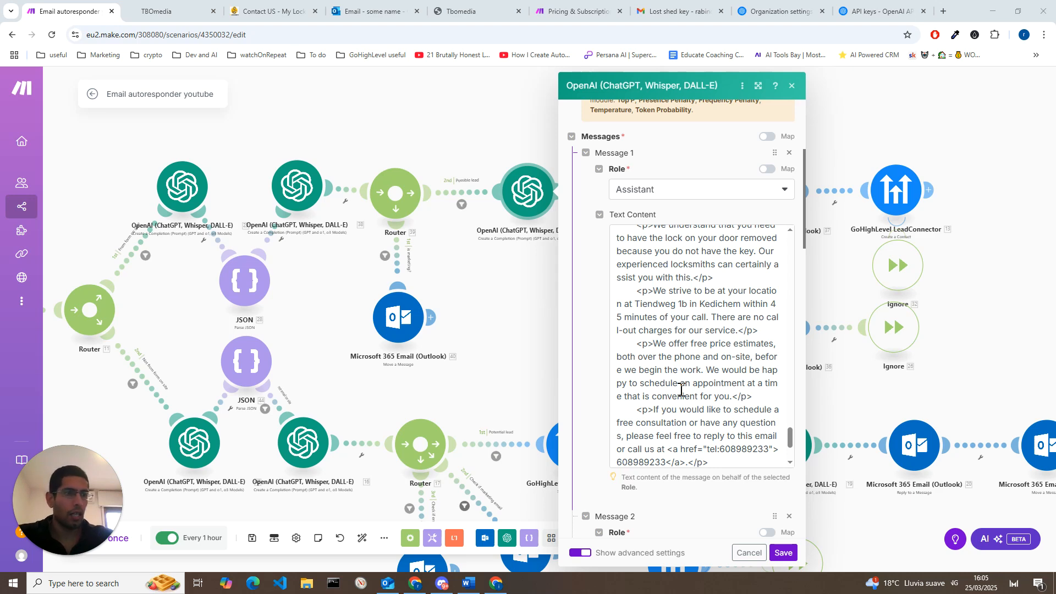
pyautogui.scroll(-1, 681, 391)
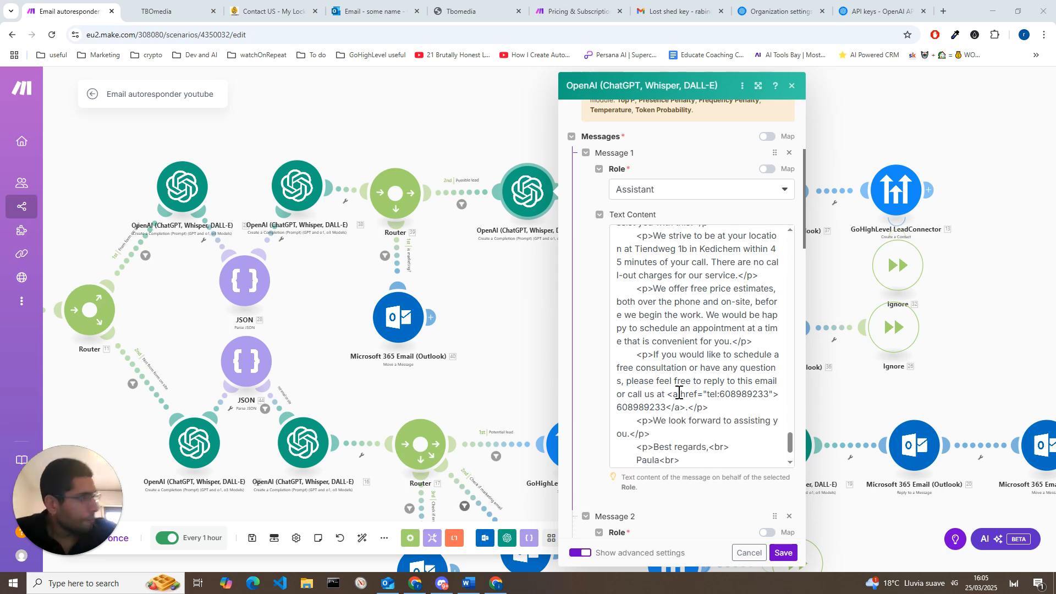
pyautogui.scroll(-3, 682, 434)
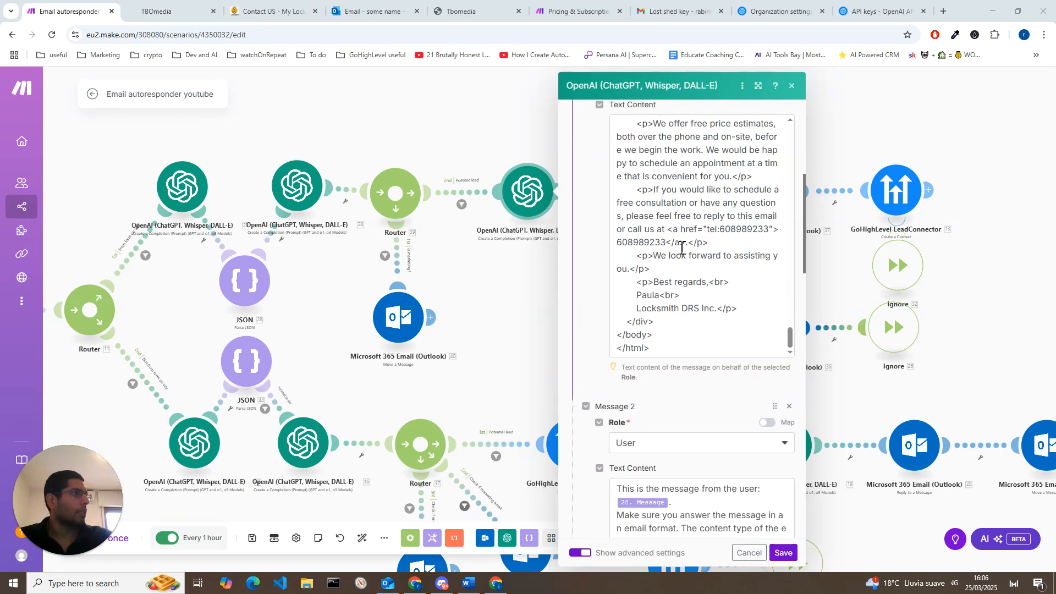
# Step: Review Message 2's mapped user message, HTML content type and no ```html wrapping instructions, highlighting the key phrases, and save the module
pyautogui.scroll(-2, 633, 429)
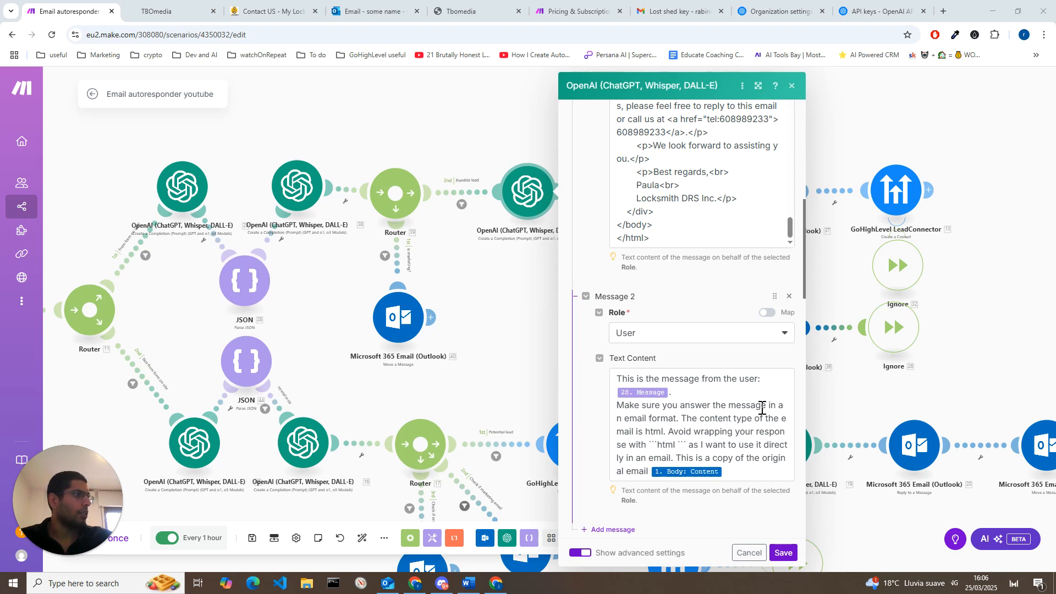
pyautogui.moveTo(685, 418); pyautogui.dragTo(744, 433)
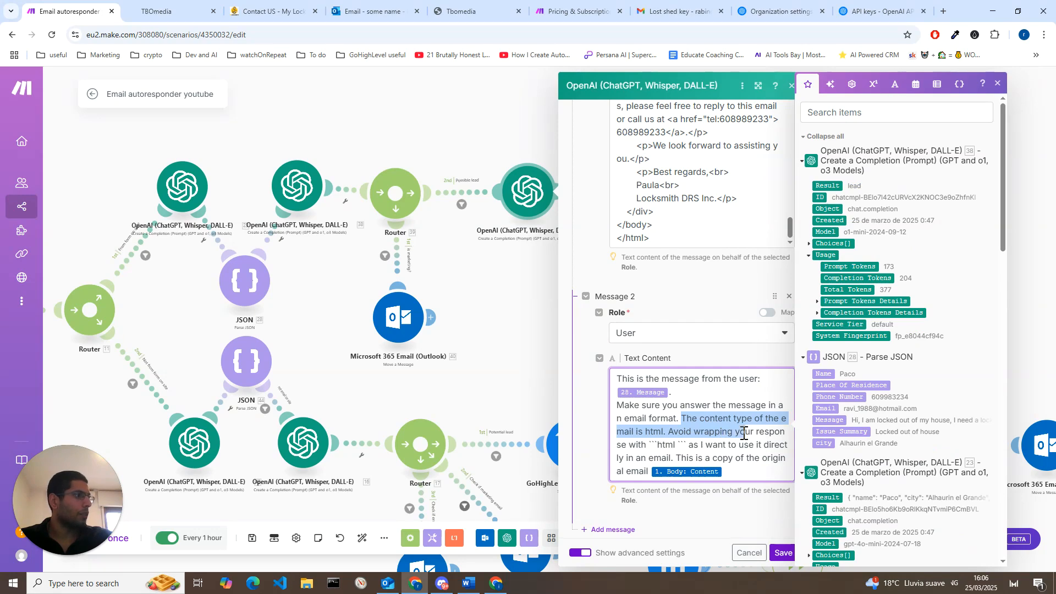
pyautogui.click(743, 433)
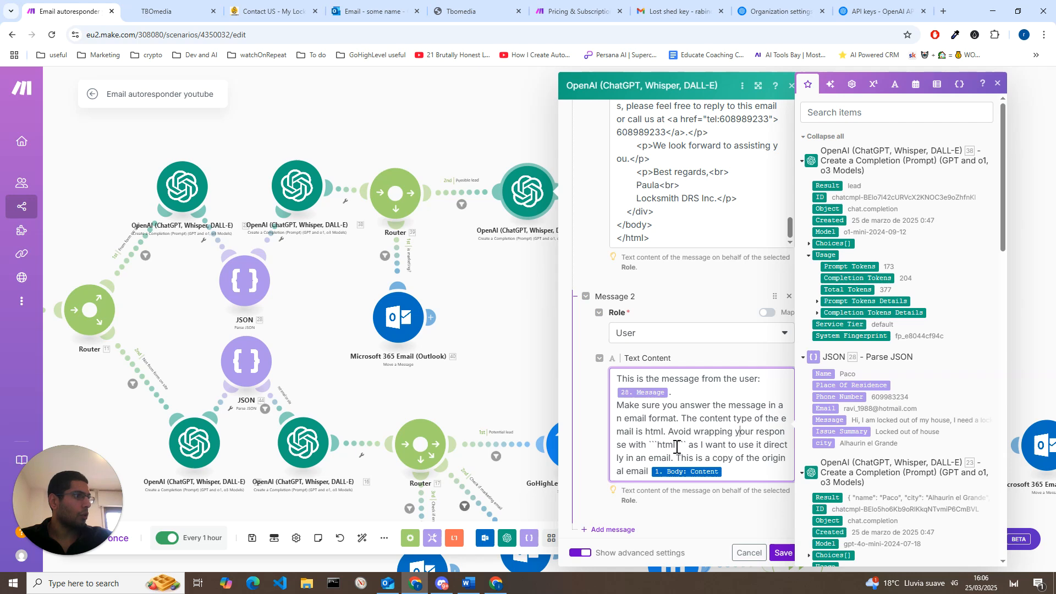
pyautogui.moveTo(664, 443); pyautogui.dragTo(649, 442)
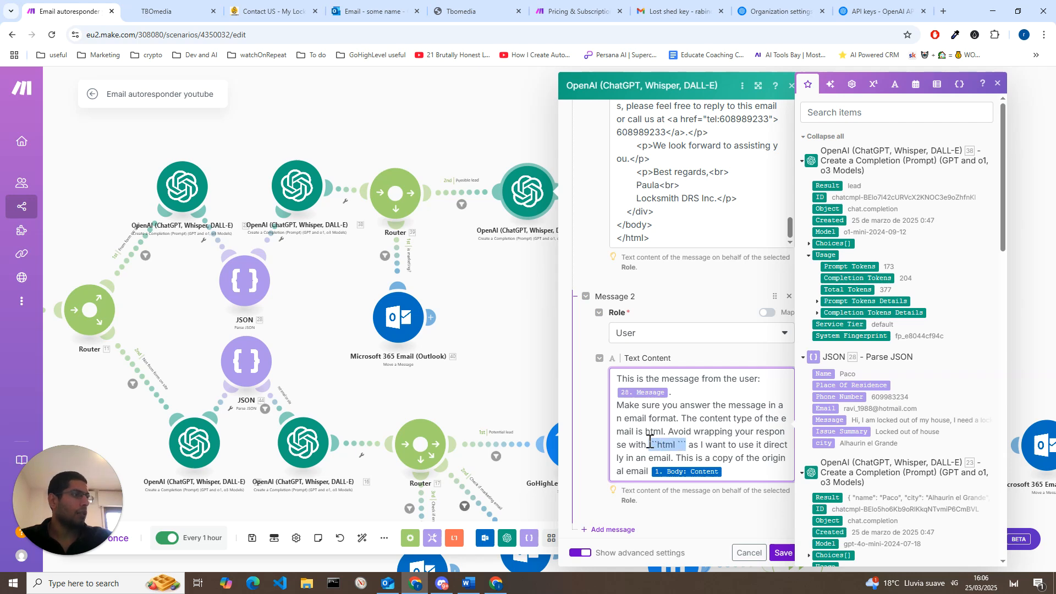
pyautogui.click(676, 446)
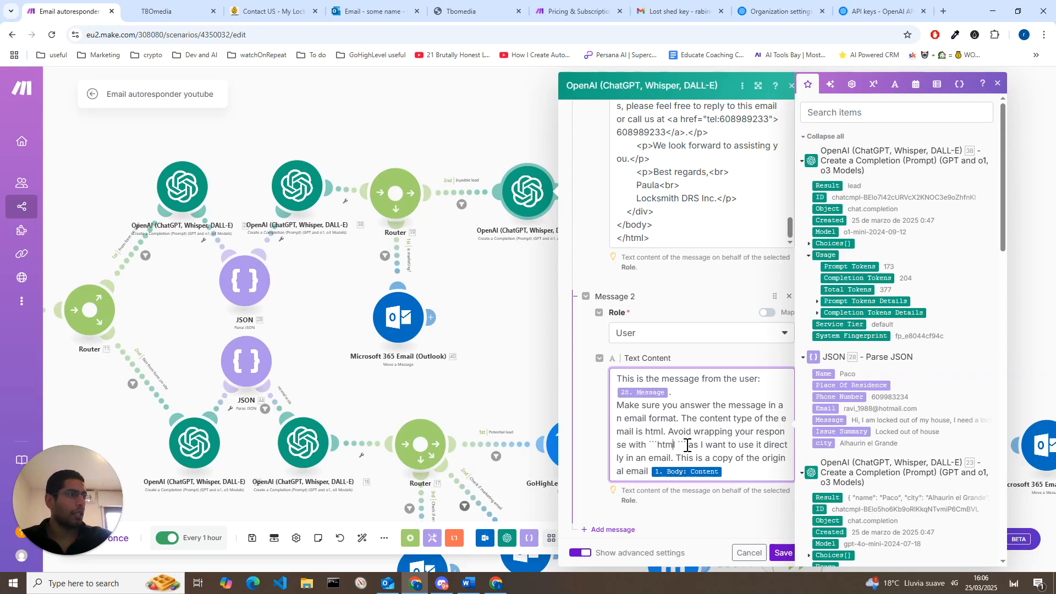
pyautogui.moveTo(686, 444); pyautogui.dragTo(651, 447)
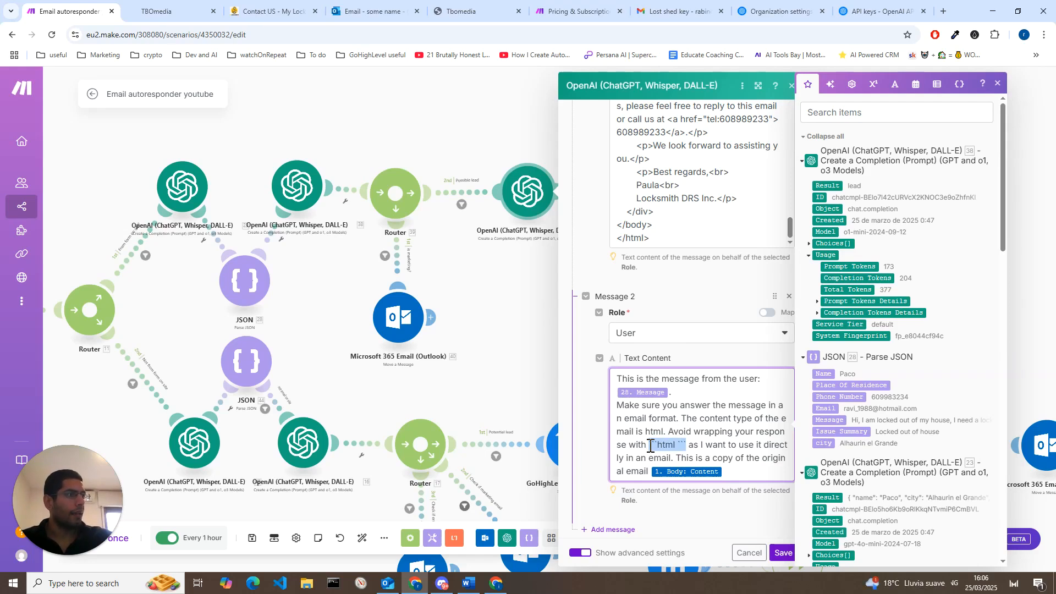
pyautogui.click(679, 446)
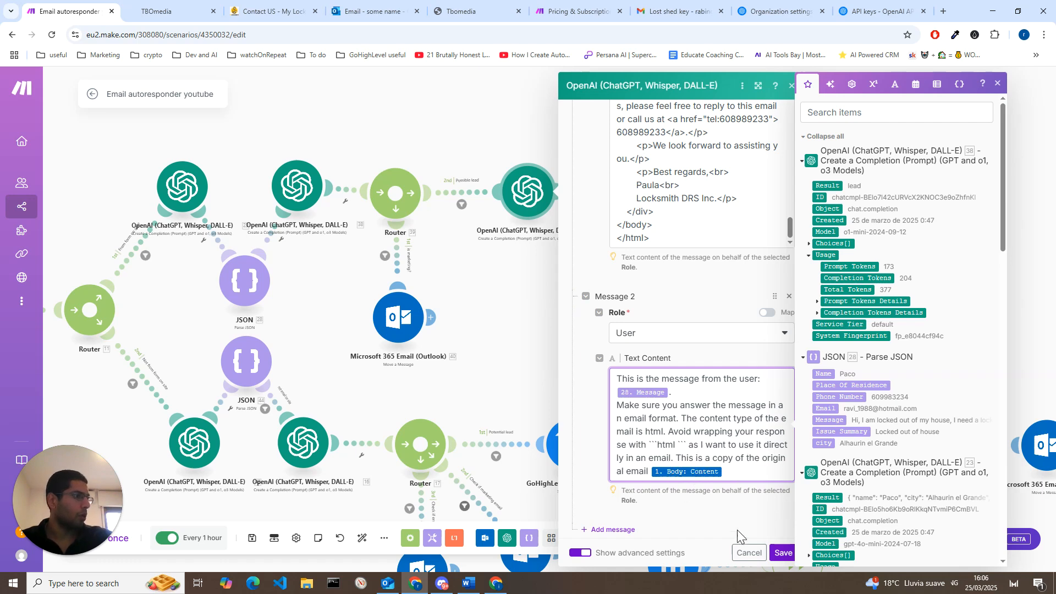
pyautogui.click(783, 553)
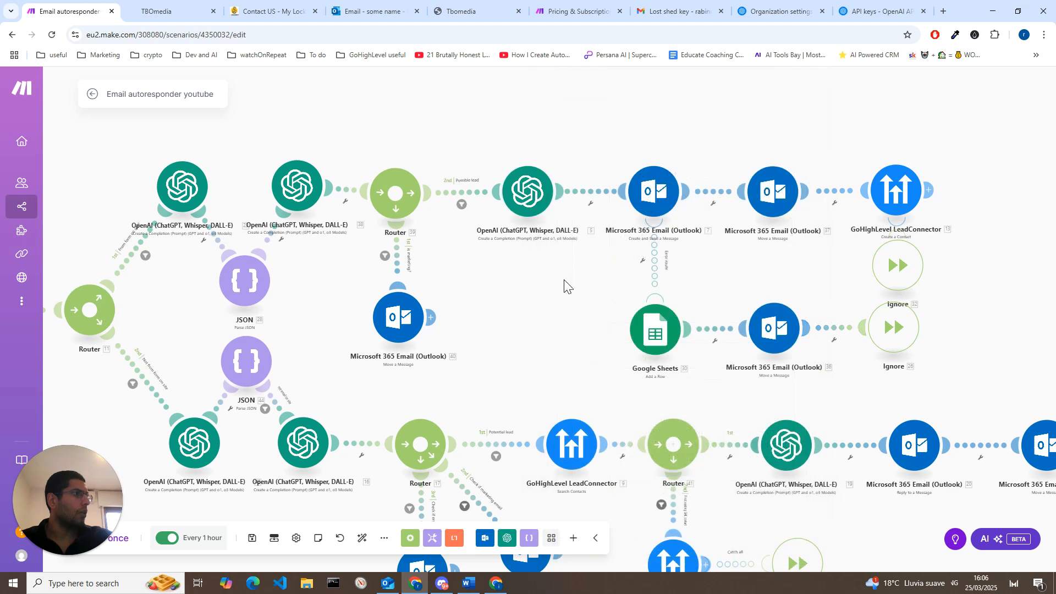
# Step: Review the Result and parsed JSON fields mapped into the Outlook Create and Send a Message module's body, and save it
pyautogui.click(646, 193)
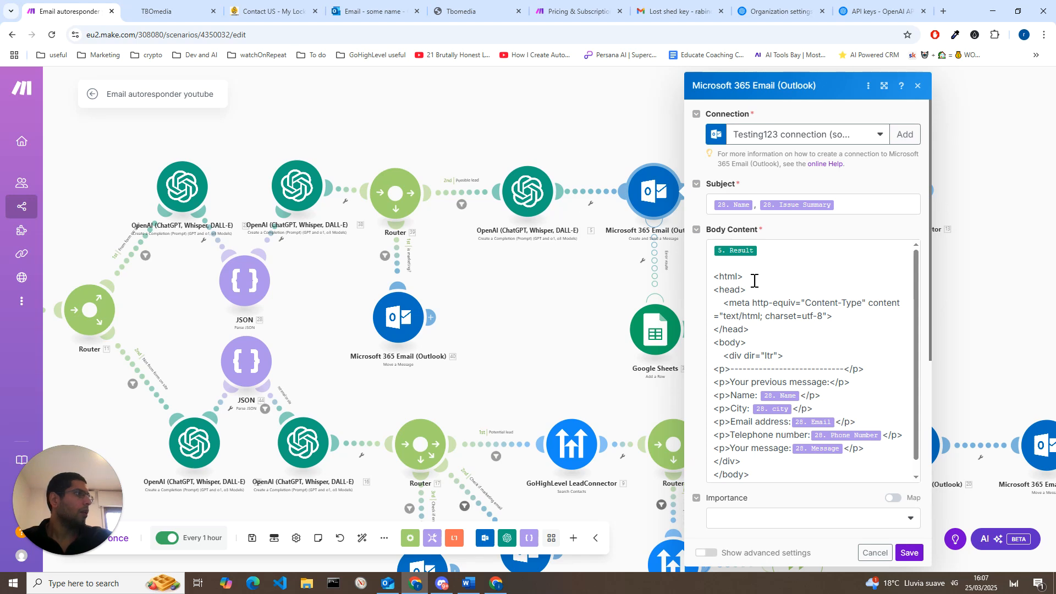
pyautogui.scroll(-5, 754, 302)
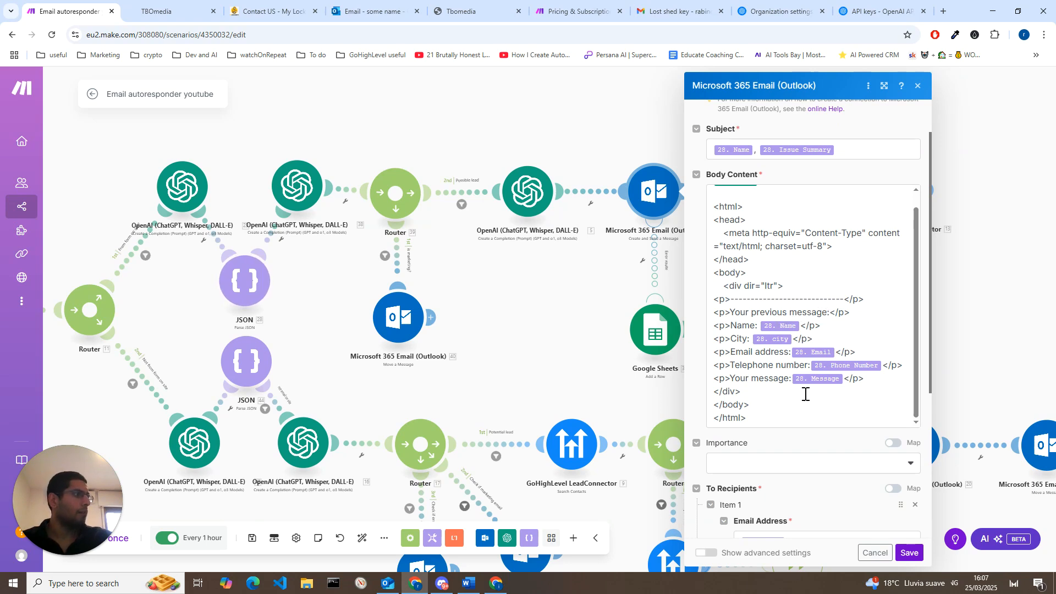
pyautogui.click(908, 553)
# Step: Check the Message ID and the Answered emails folder in the form route's final Outlook Move a Message module, and save it
pyautogui.moveTo(764, 270); pyautogui.dragTo(741, 276)
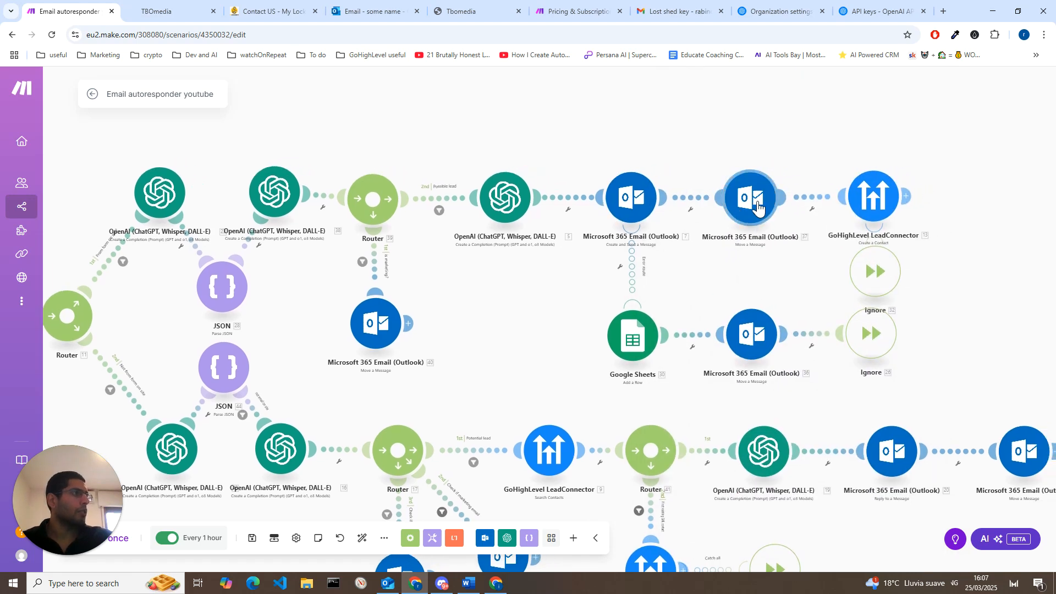
pyautogui.click(758, 208)
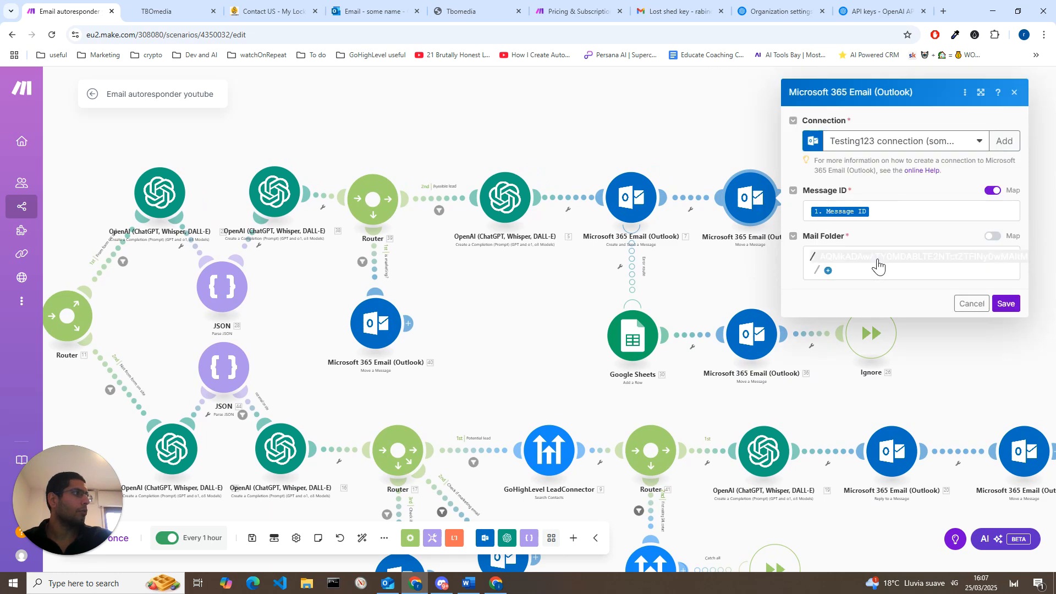
pyautogui.click(878, 261)
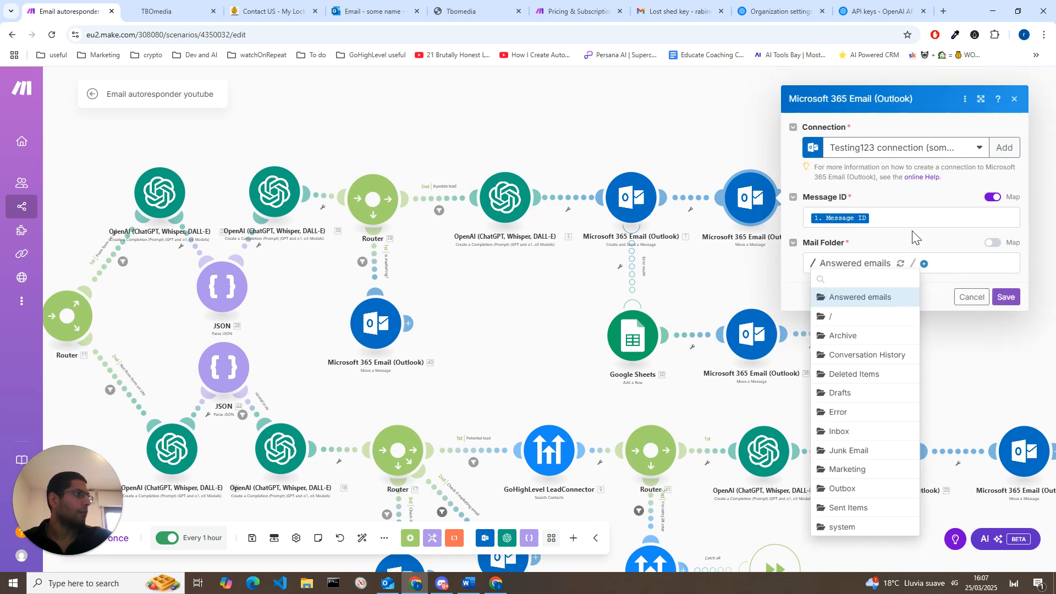
pyautogui.click(866, 269)
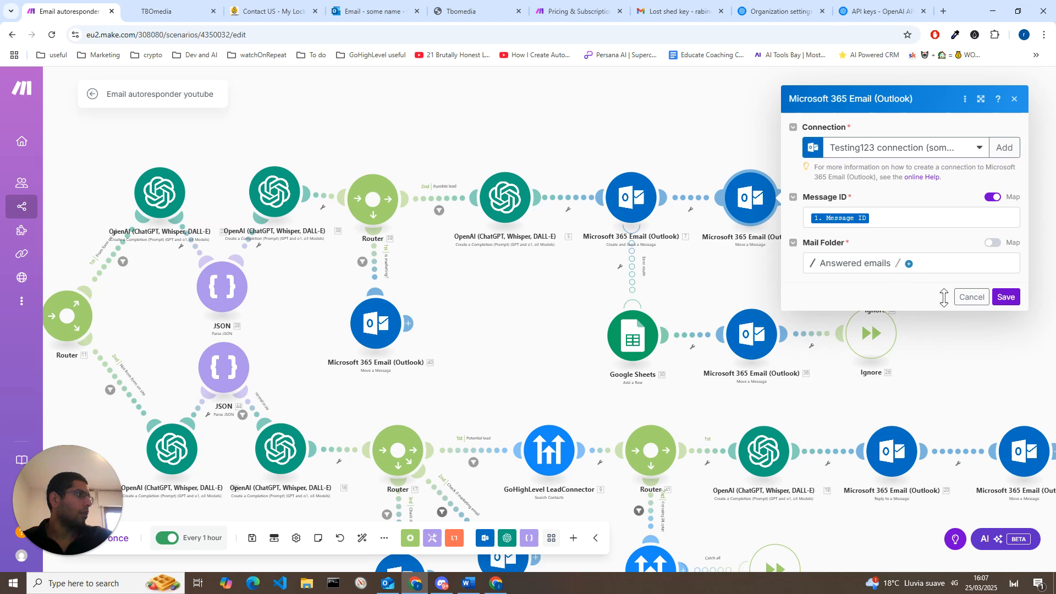
pyautogui.click(1006, 297)
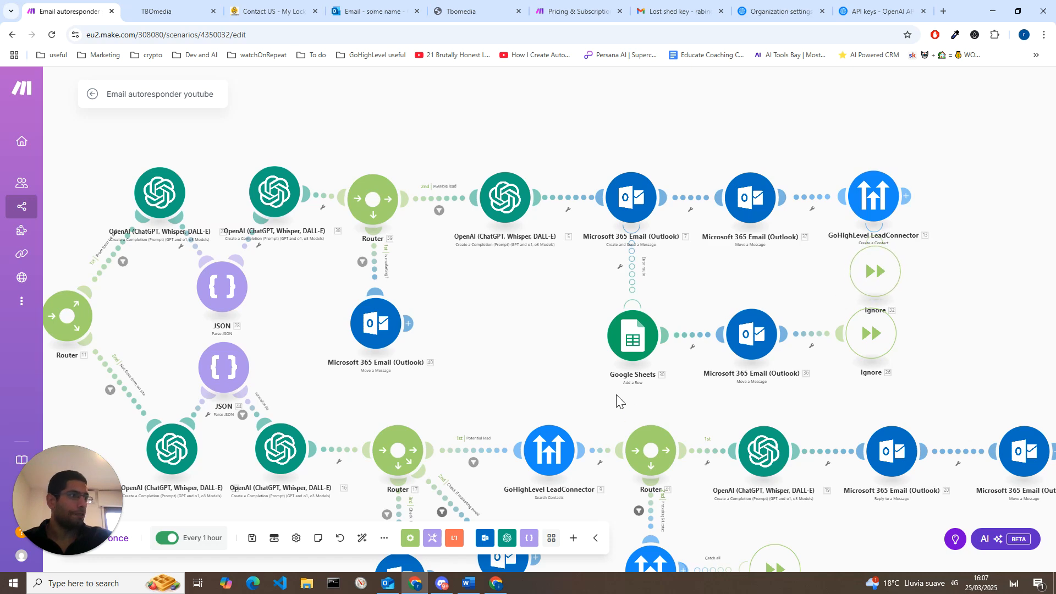
# Step: Examine the non-form email route, from its JSON parsing to the router's Potential lead, marketing email and error branches
pyautogui.moveTo(616, 394); pyautogui.dragTo(664, 234)
pyautogui.moveTo(472, 186); pyautogui.dragTo(497, 269)
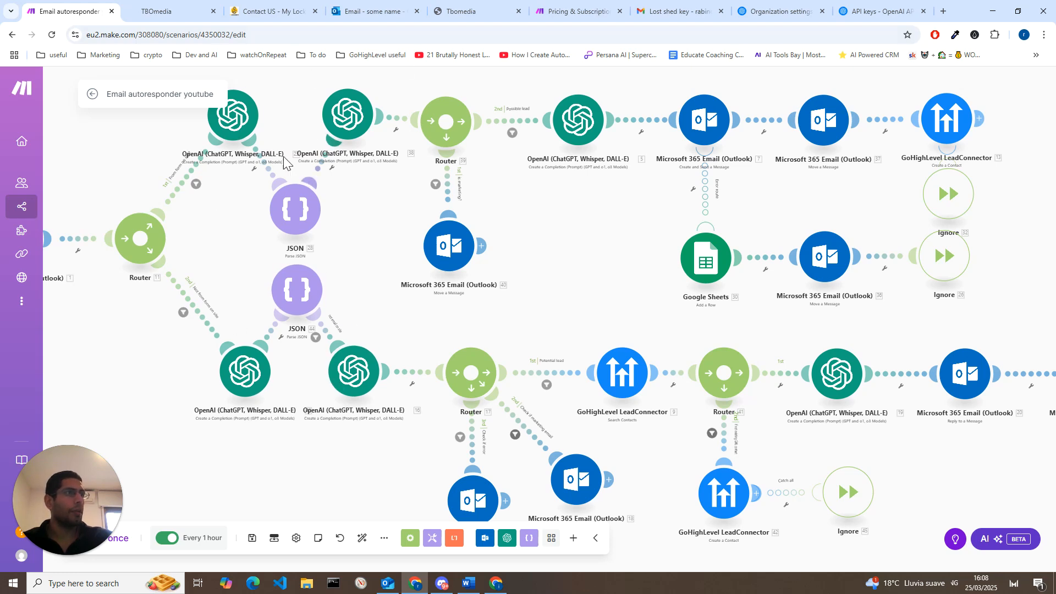
pyautogui.moveTo(394, 472); pyautogui.dragTo(378, 449)
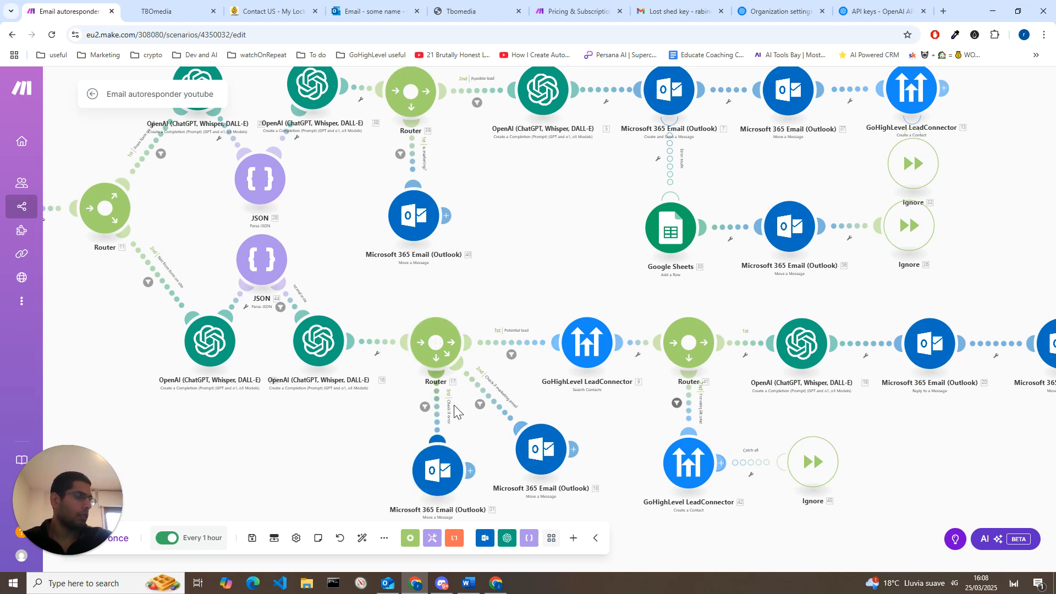
pyautogui.scroll(3, 458, 443)
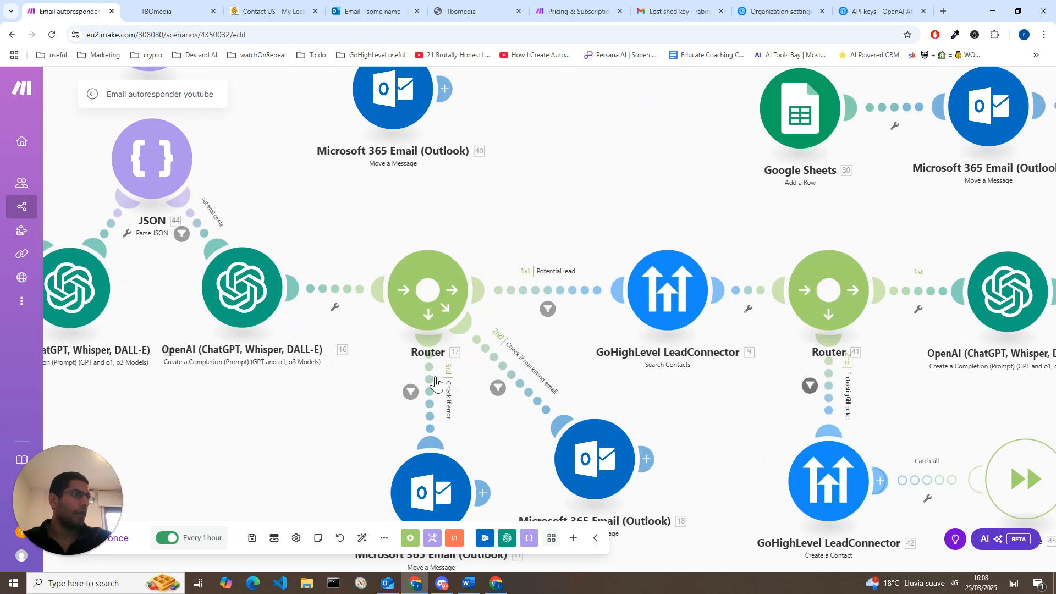
pyautogui.moveTo(488, 461); pyautogui.dragTo(469, 399)
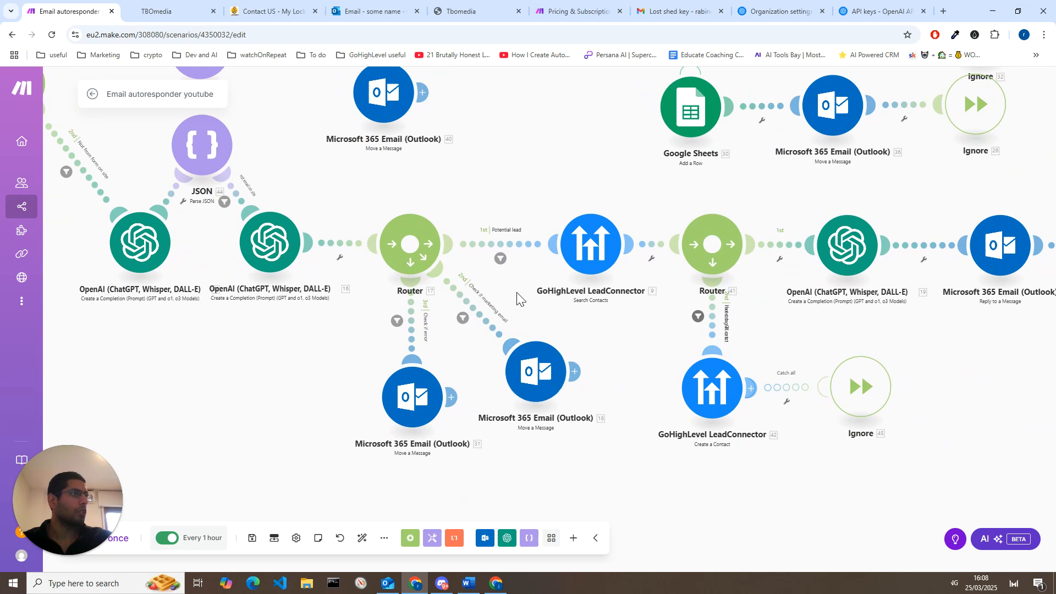
pyautogui.moveTo(509, 299); pyautogui.dragTo(474, 374)
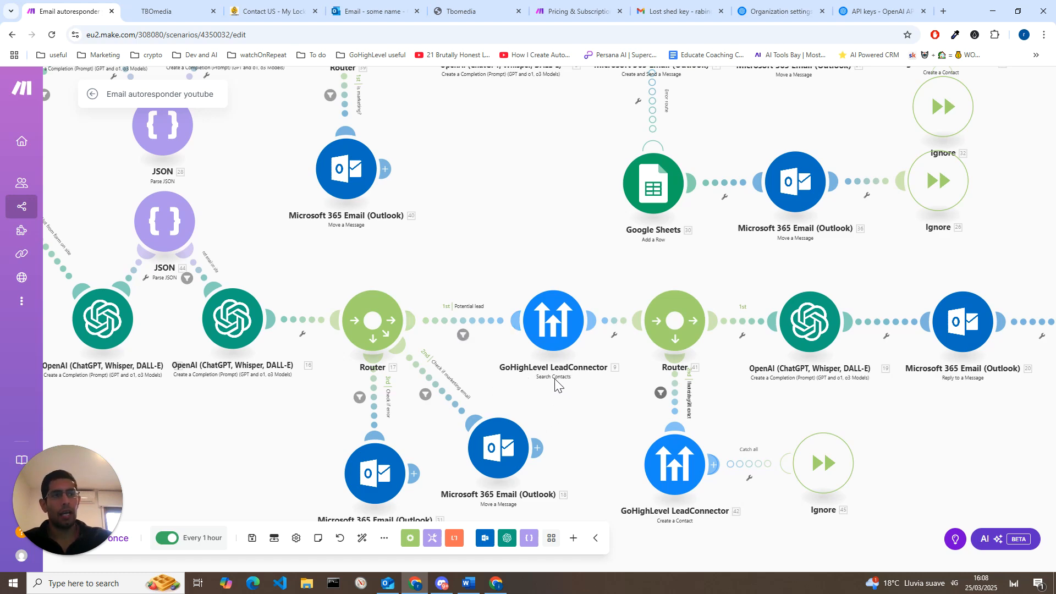
# Step: Examine the Potential lead branch, from the GoHighLevel contact search through its router to contact creation and the Outlook reply modules
pyautogui.moveTo(596, 415); pyautogui.dragTo(483, 426)
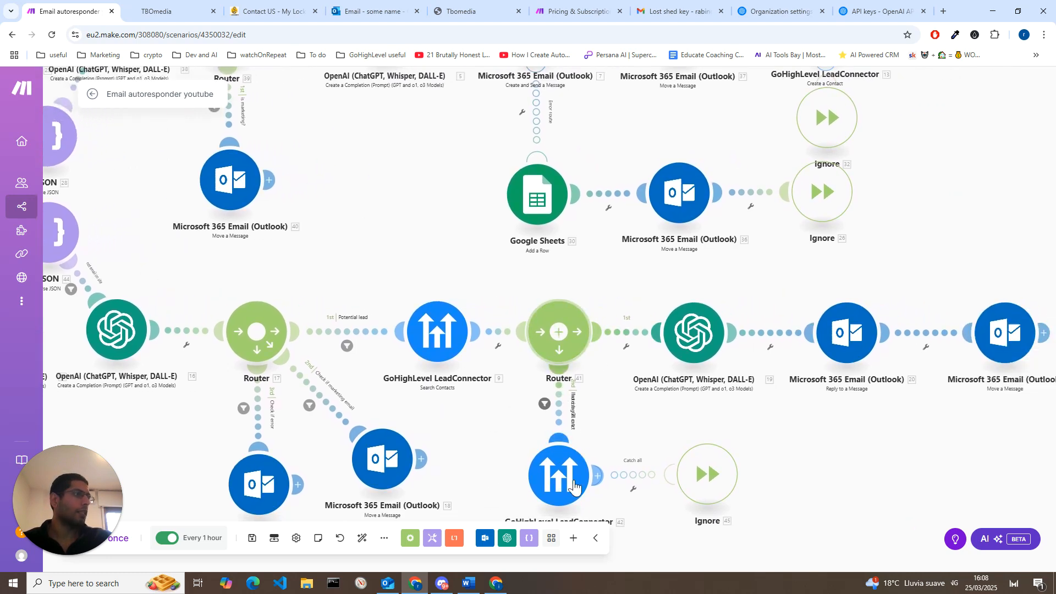
pyautogui.moveTo(638, 431); pyautogui.dragTo(589, 400)
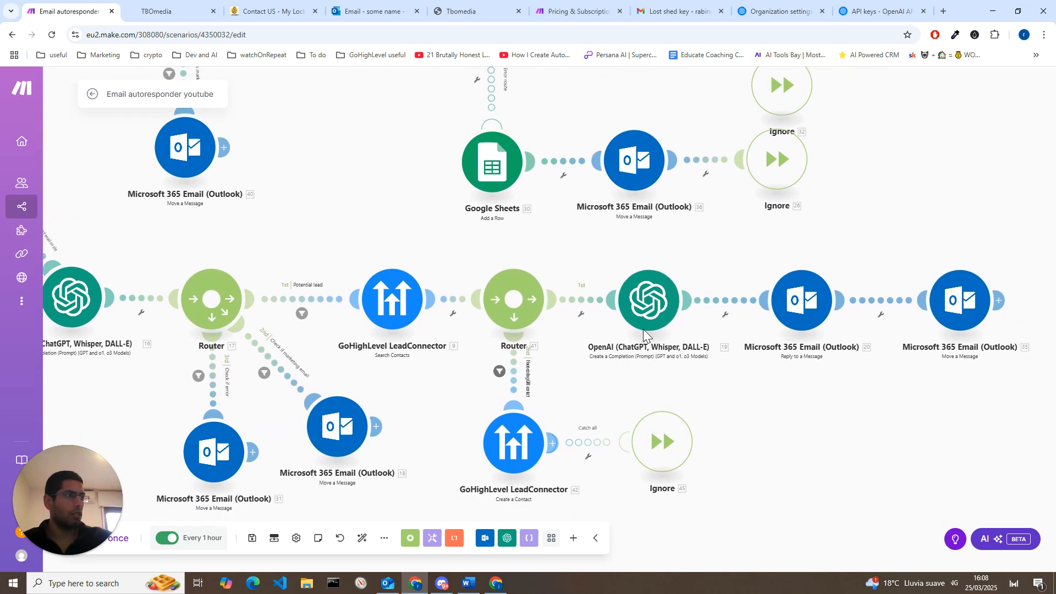
pyautogui.moveTo(632, 400); pyautogui.dragTo(581, 392)
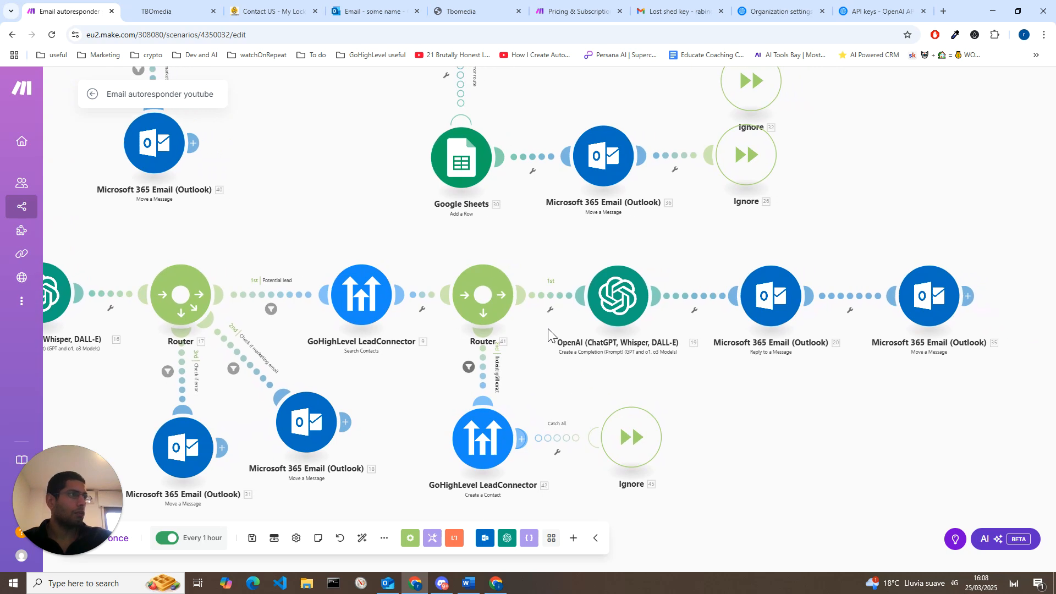
pyautogui.scroll(-6, 548, 330)
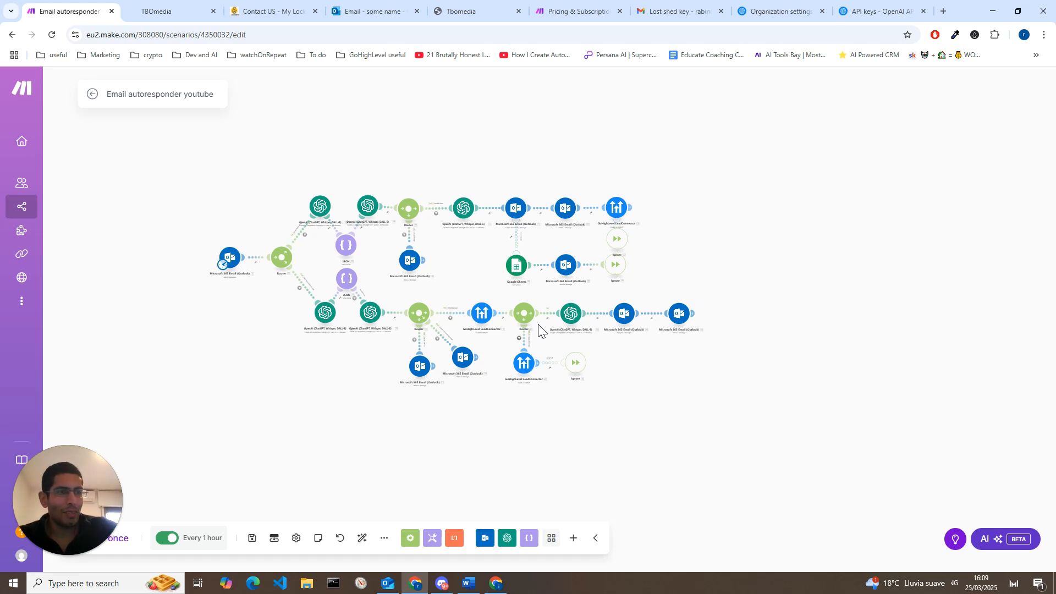
pyautogui.scroll(4, 553, 350)
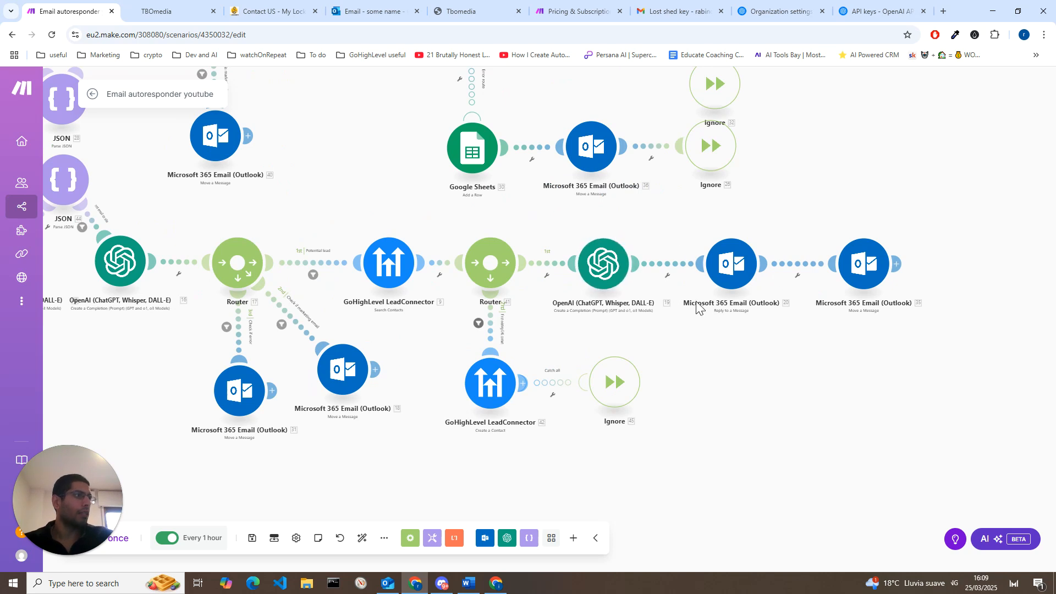
# Step: Review the Message ID, RE: Subject and Result mappings in the Outlook Reply to a Message module, and save it
pyautogui.click(728, 273)
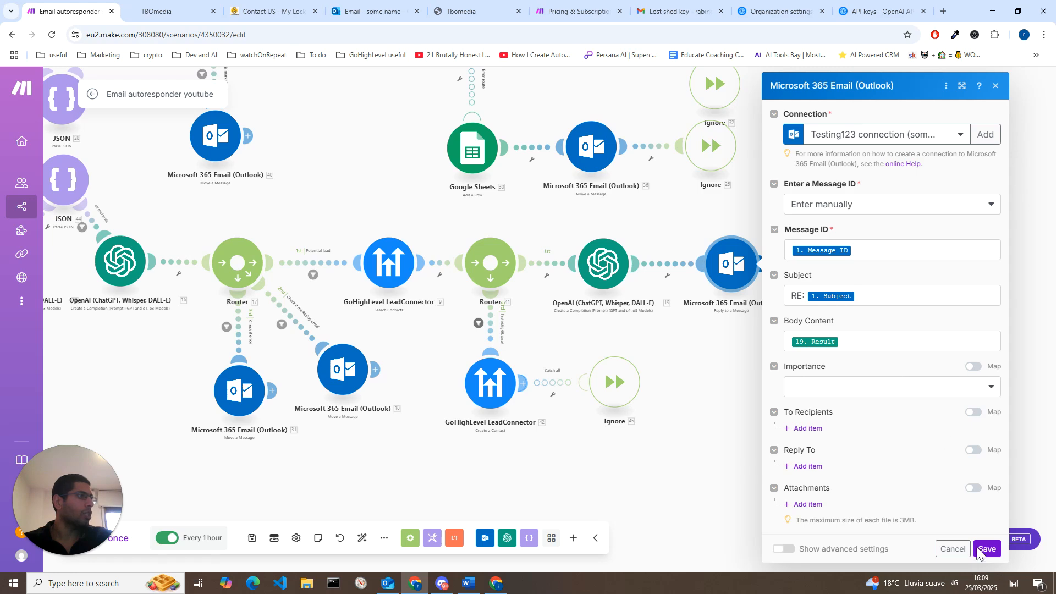
pyautogui.click(998, 558)
pyautogui.moveTo(894, 450); pyautogui.dragTo(843, 464)
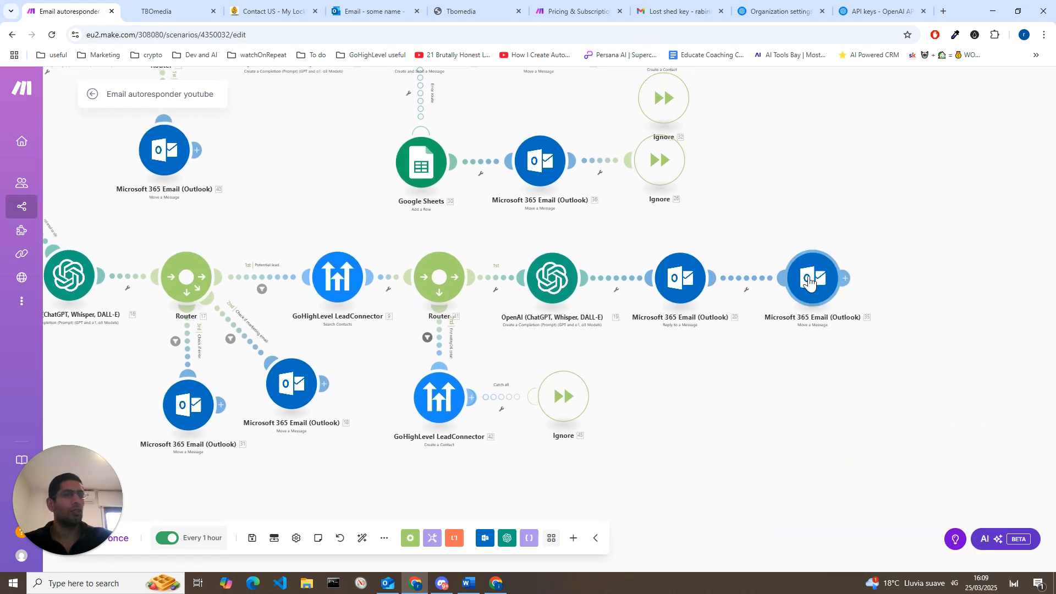
pyautogui.scroll(-5, 666, 376)
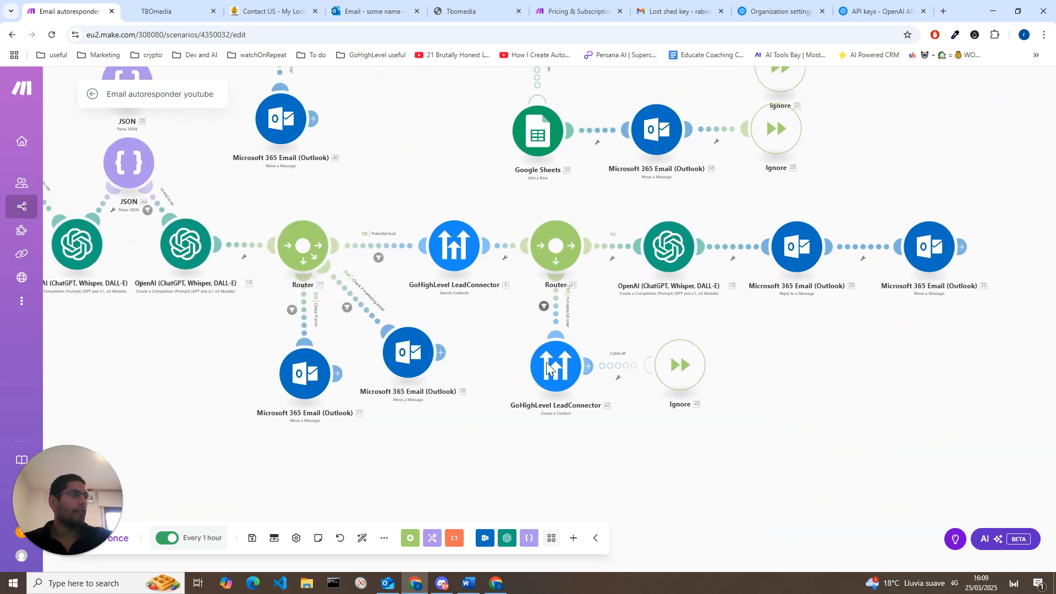
pyautogui.moveTo(551, 389); pyautogui.dragTo(580, 427)
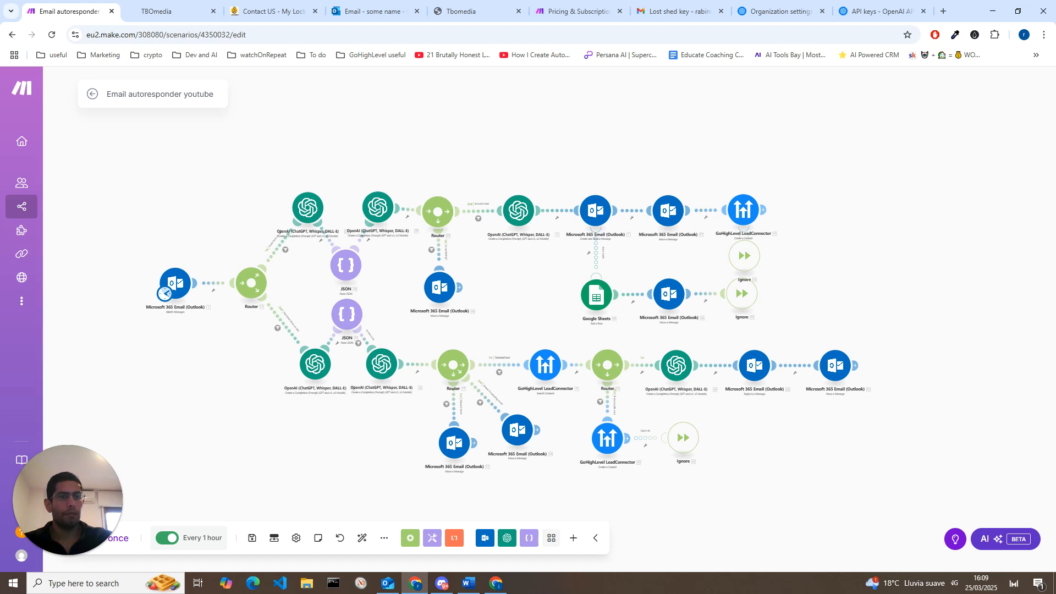
# Step: Check the Outlook inbox for the New form filled on site email, return to Make and run the scenario once
pyautogui.click(374, 11)
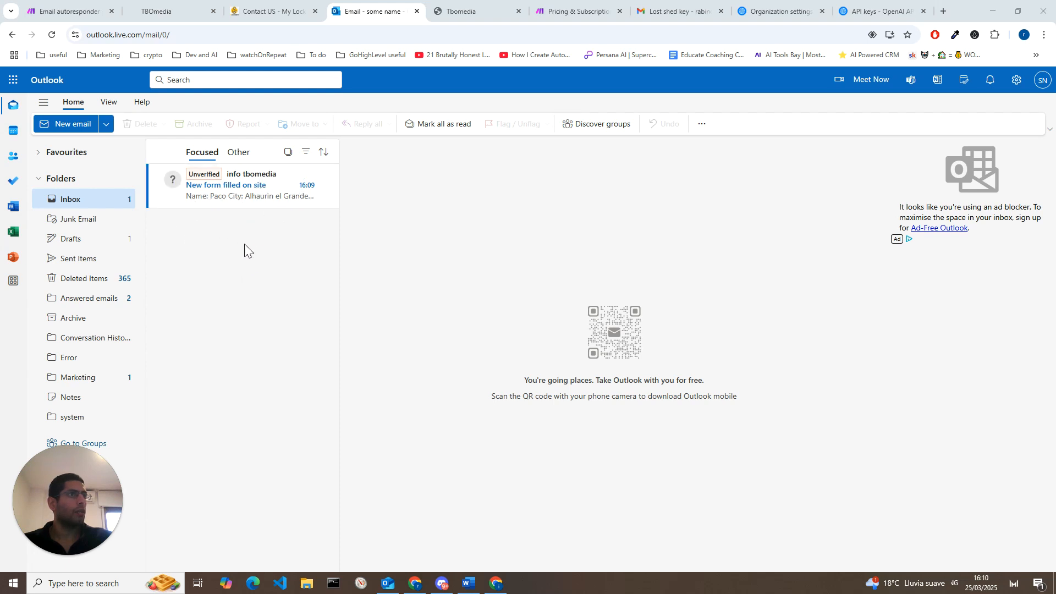
pyautogui.click(85, 11)
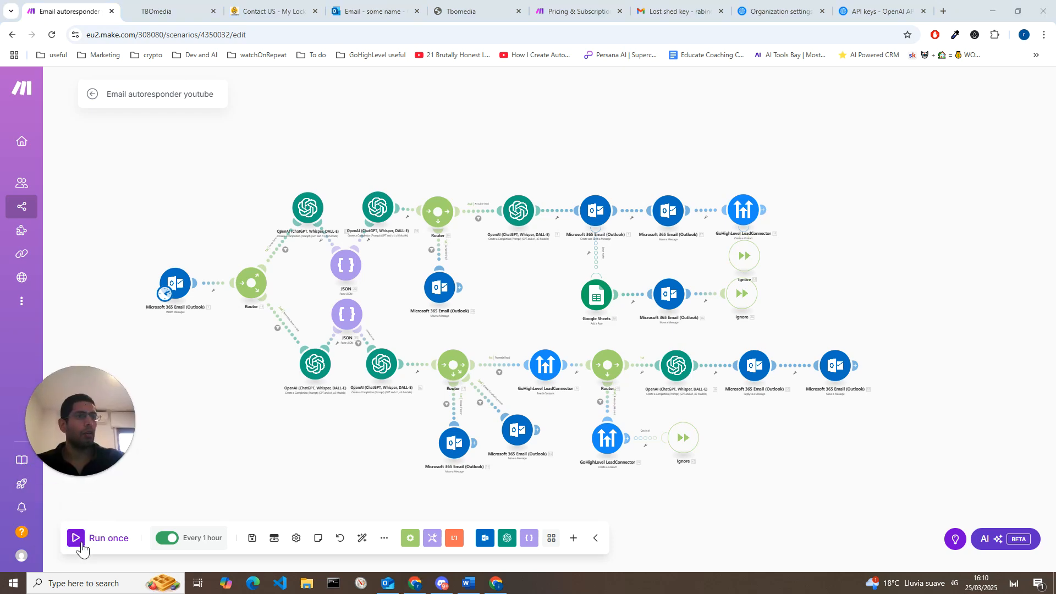
pyautogui.click(77, 538)
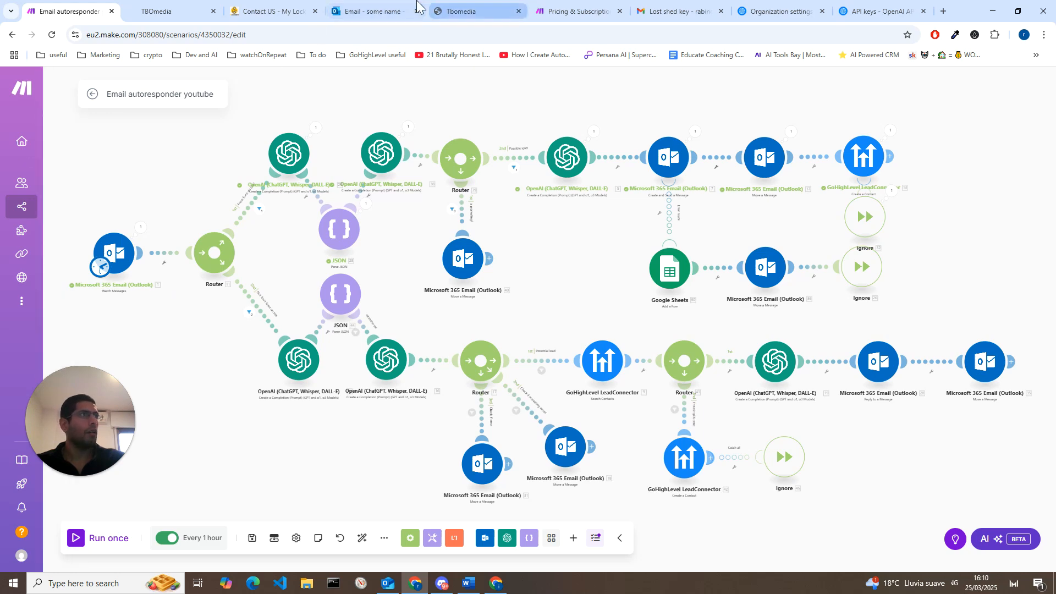
# Step: Switch to Outlook and open the New form filled on site message in the Answered emails folder
pyautogui.click(400, 3)
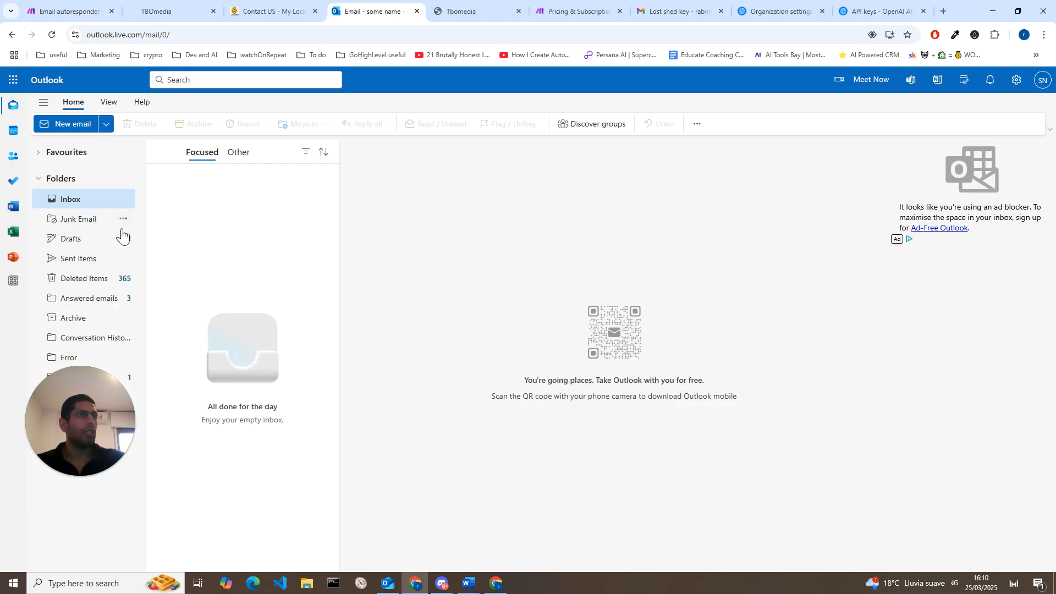
pyautogui.click(93, 303)
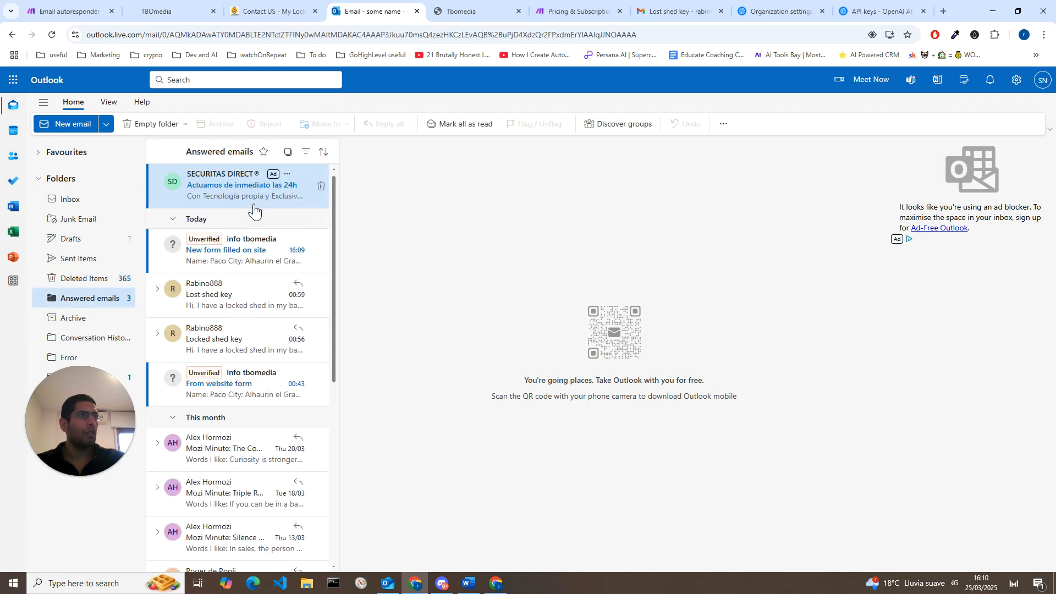
pyautogui.click(254, 211)
pyautogui.click(467, 11)
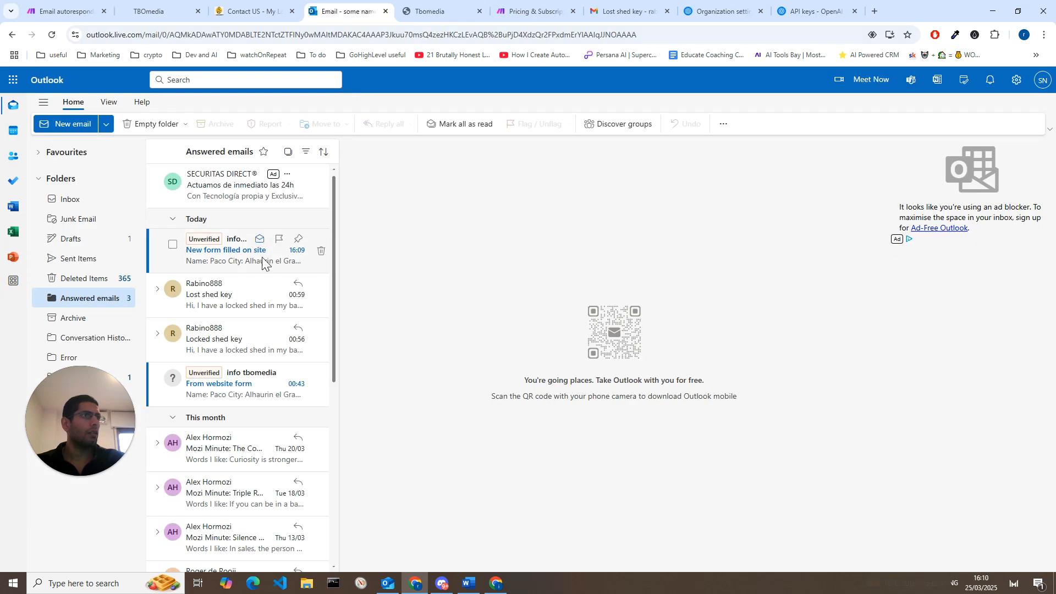
pyautogui.click(249, 256)
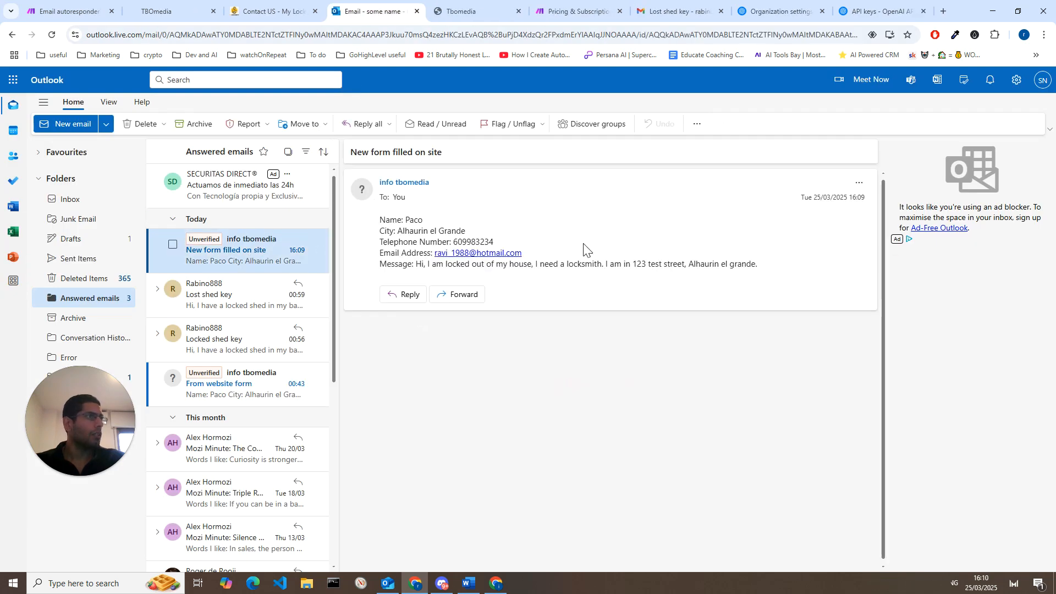
# Step: Read the submitted contact details in the form email and highlight the locksmith request in its message line
pyautogui.moveTo(381, 237); pyautogui.dragTo(466, 247)
pyautogui.click(455, 258)
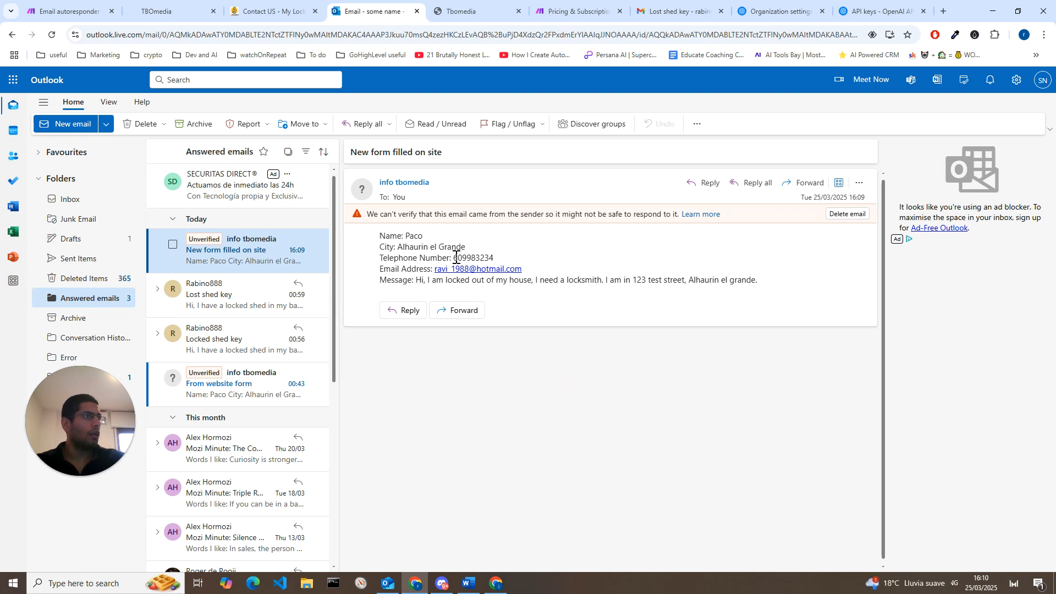
pyautogui.doubleClick(472, 258)
pyautogui.click(613, 265)
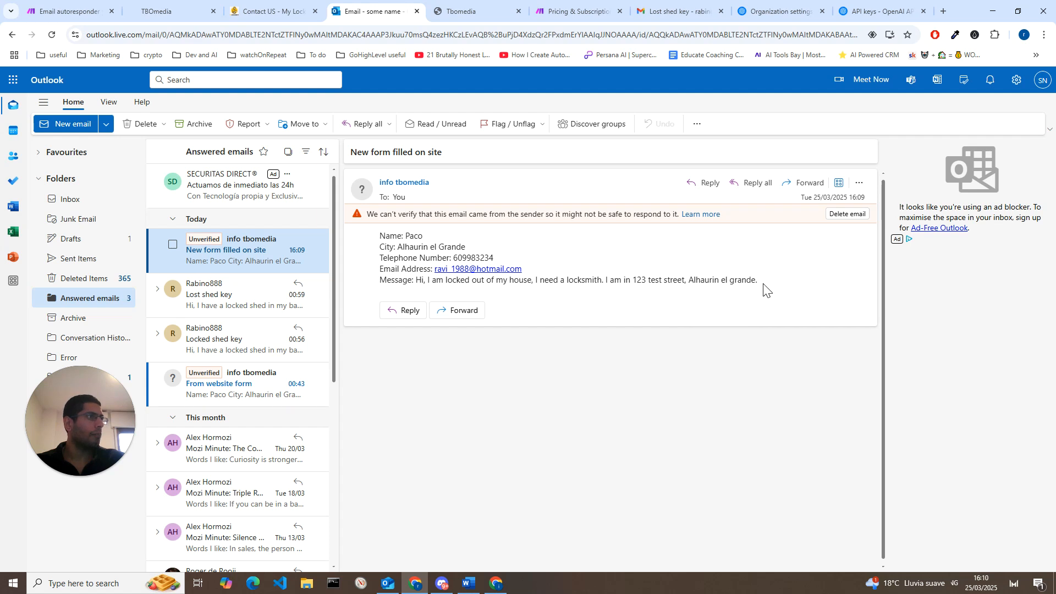
pyautogui.moveTo(767, 282); pyautogui.dragTo(530, 287)
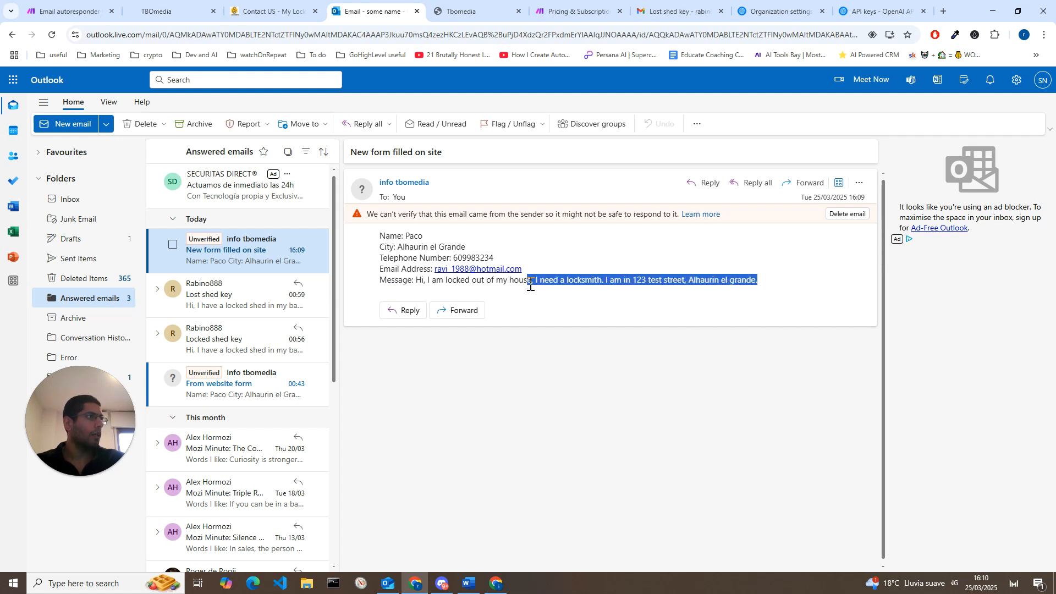
pyautogui.click(636, 278)
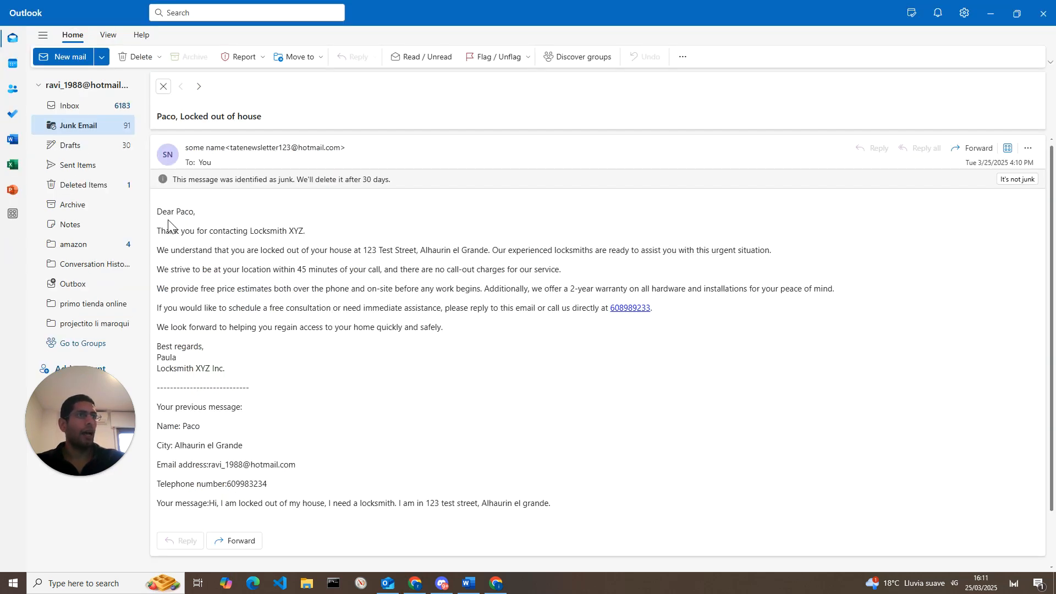
# Step: Read the automated Locksmith XYZ reply in the customer's Outlook mailbox, highlighting its text, and minimise that window
pyautogui.moveTo(225, 370); pyautogui.dragTo(157, 216)
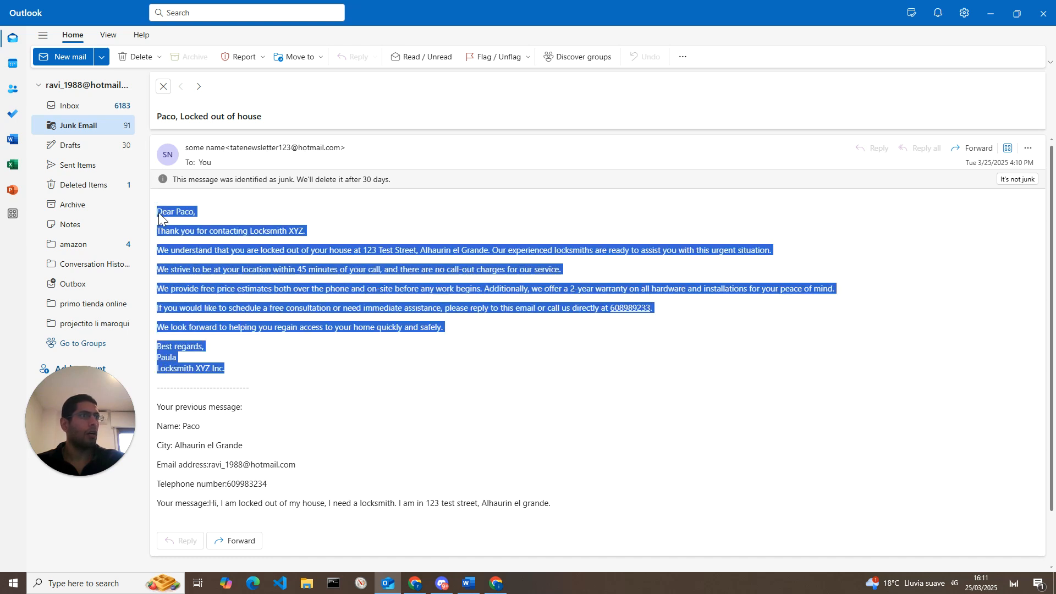
pyautogui.click(251, 284)
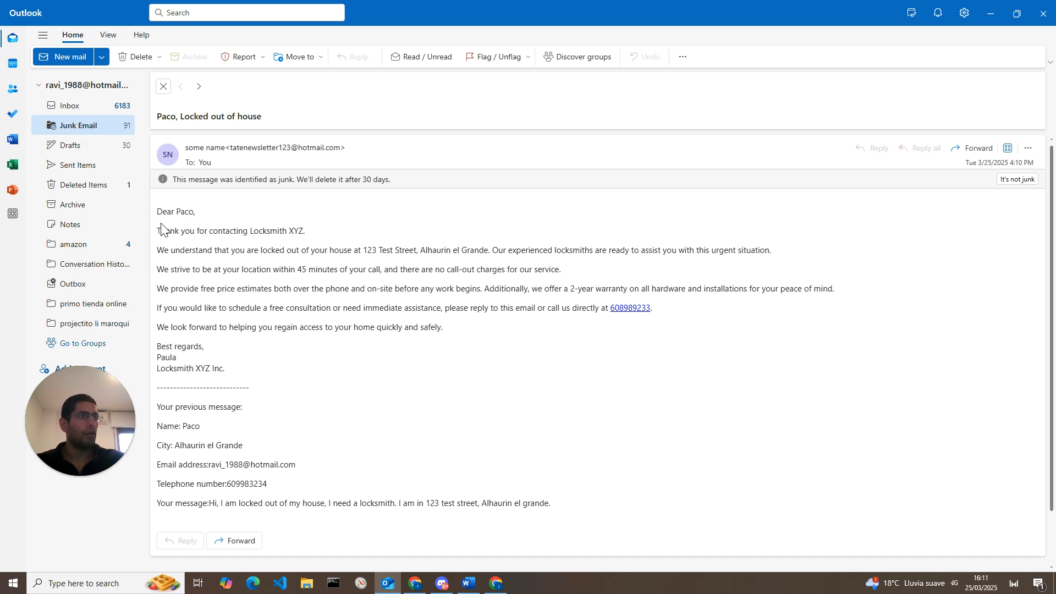
pyautogui.moveTo(159, 230); pyautogui.dragTo(317, 238)
pyautogui.click(317, 241)
pyautogui.moveTo(185, 262); pyautogui.dragTo(318, 250)
pyautogui.click(318, 251)
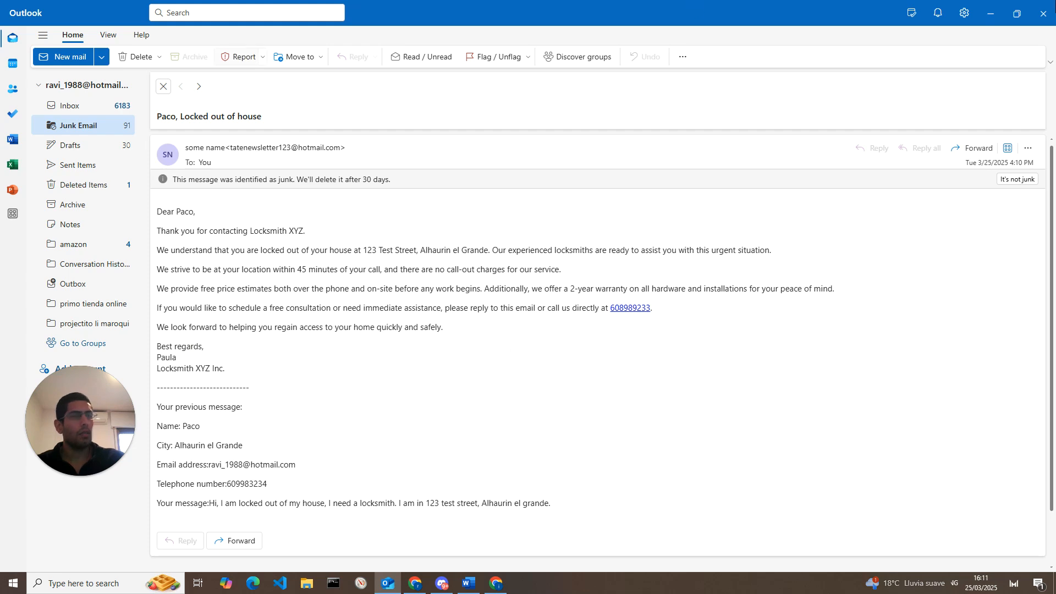
pyautogui.click(993, 13)
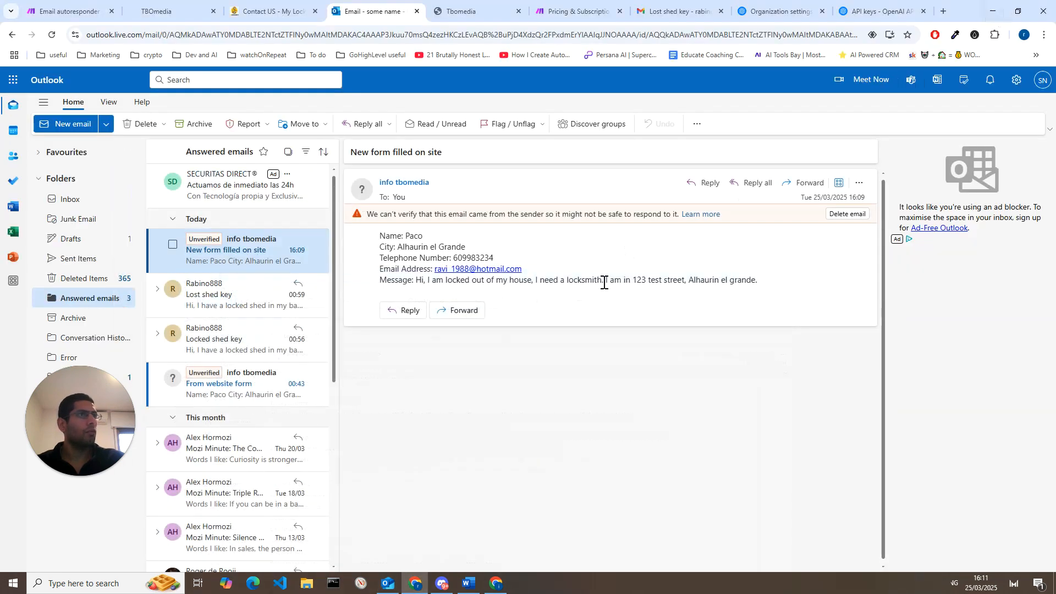
# Step: Check the Outlook inbox for the Lost shed key email, switch to Make and run the scenario once
pyautogui.click(71, 11)
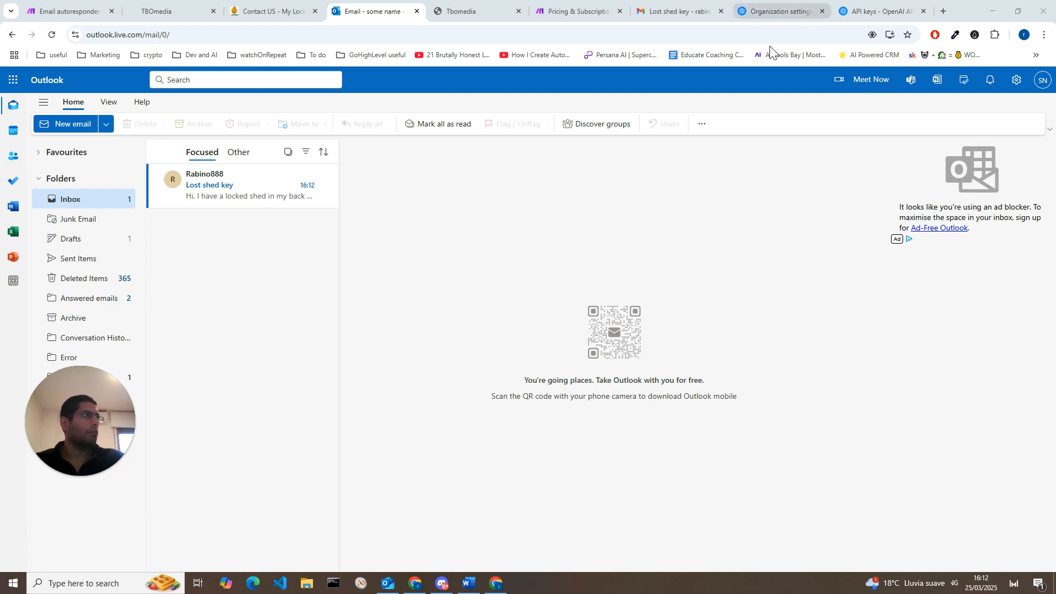
pyautogui.click(60, 6)
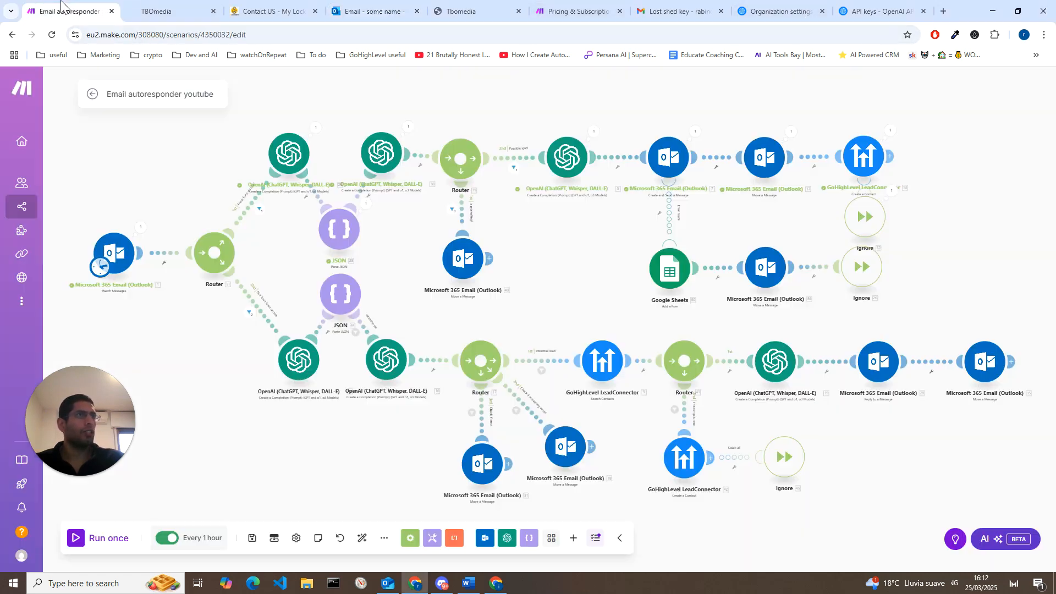
pyautogui.click(93, 542)
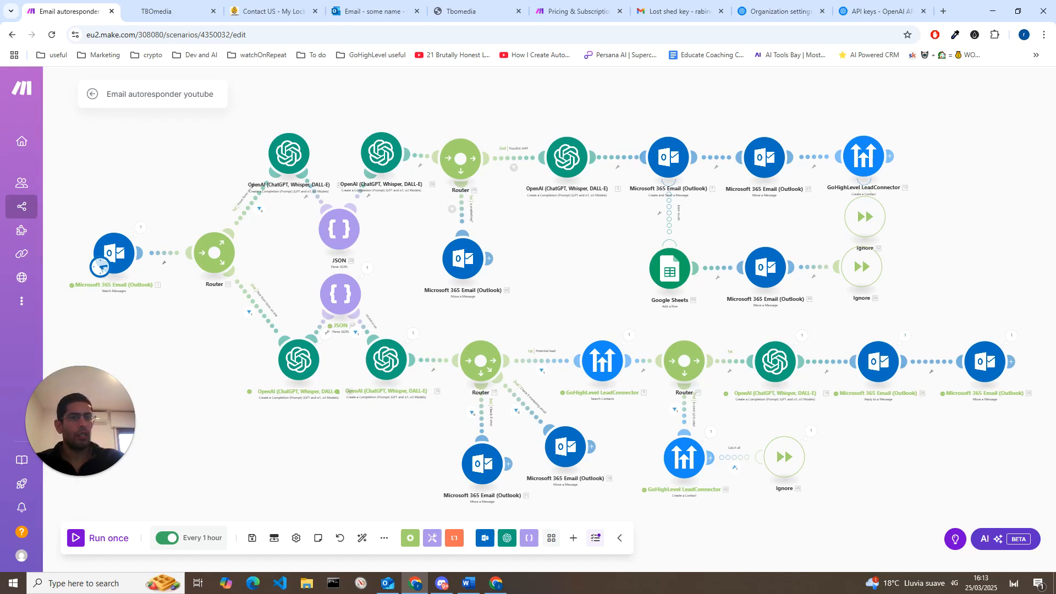
# Step: Switch to the Lost shed key conversation in Gmail and highlight the customer's original enquiry
pyautogui.hotkey('ctrl', '7')
pyautogui.click(462, 195)
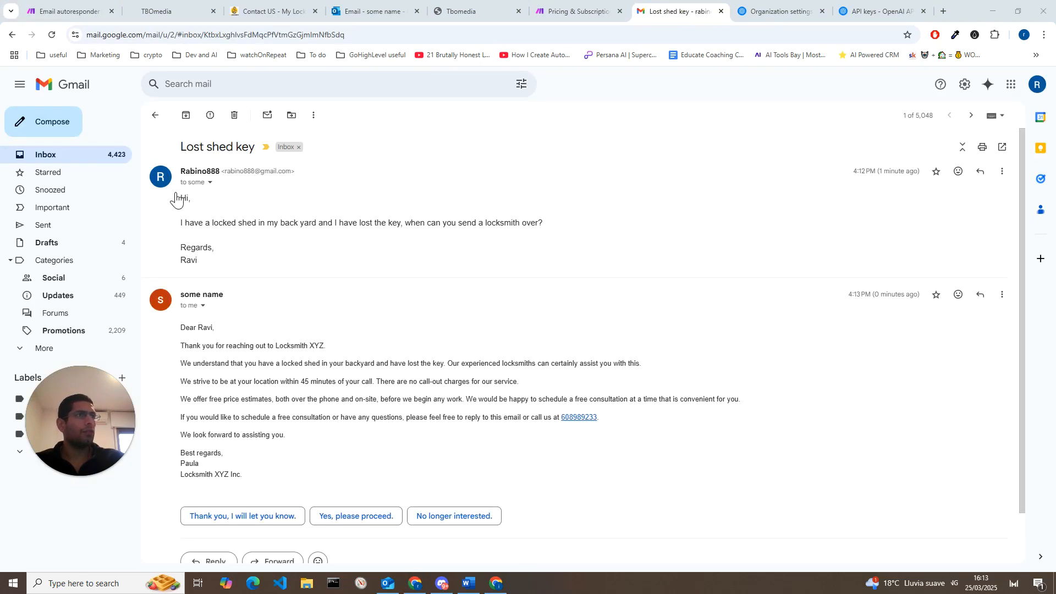
pyautogui.moveTo(182, 199); pyautogui.dragTo(219, 269)
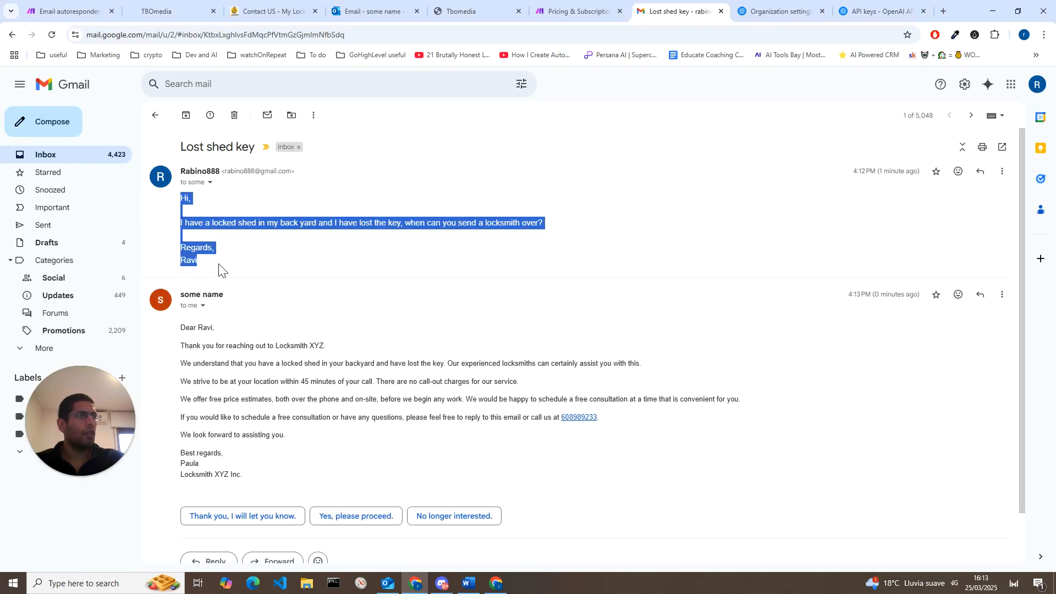
pyautogui.click(246, 243)
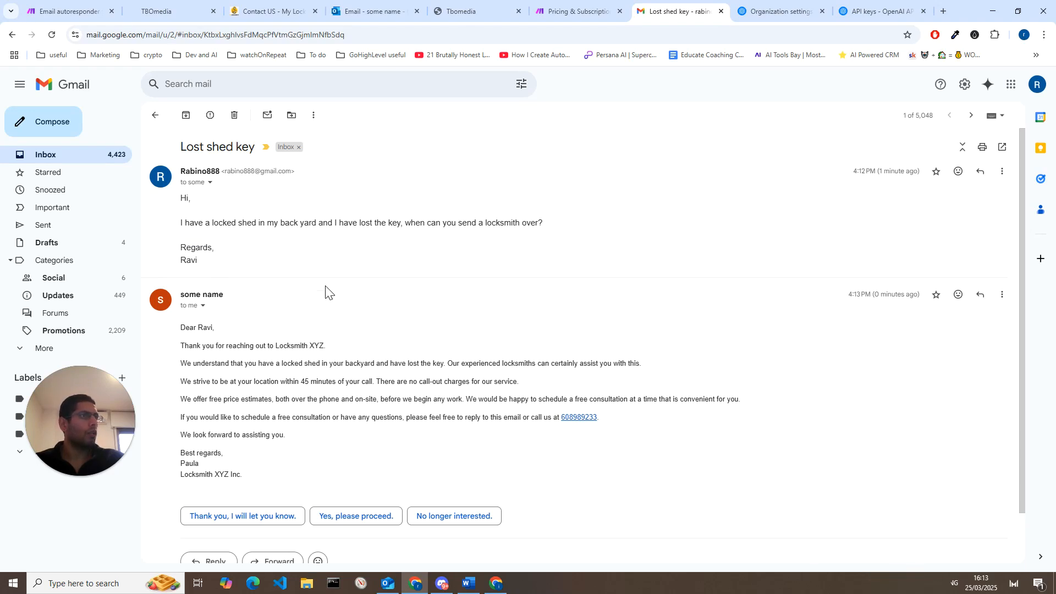
# Step: Highlight the automated Locksmith XYZ reply in the Lost shed key conversation, and switch back to the Email autoresponder youtube scenario in Make
pyautogui.moveTo(178, 328); pyautogui.dragTo(263, 480)
pyautogui.click(263, 479)
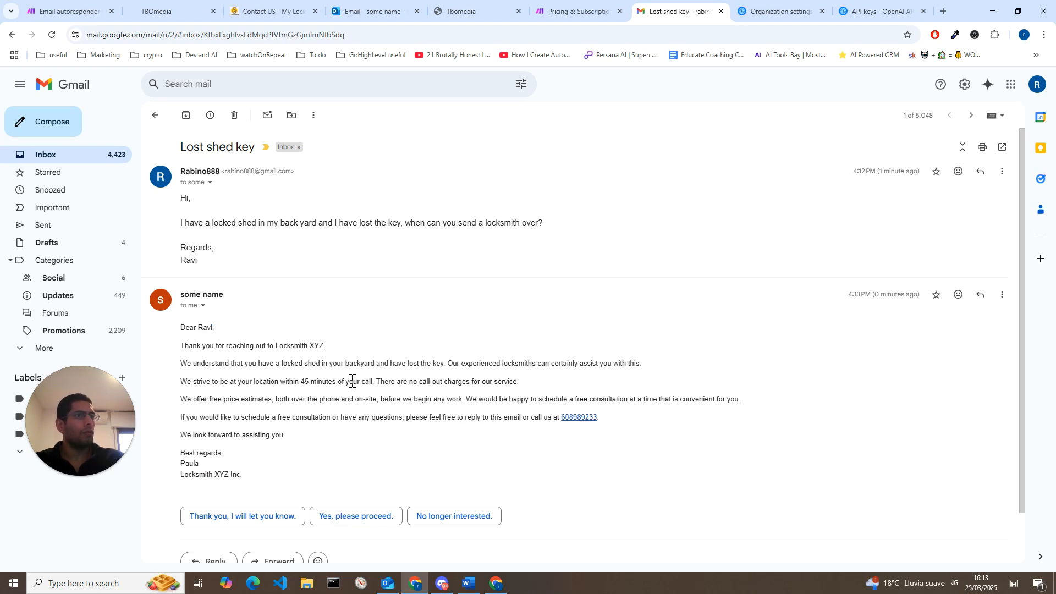
pyautogui.click(74, 11)
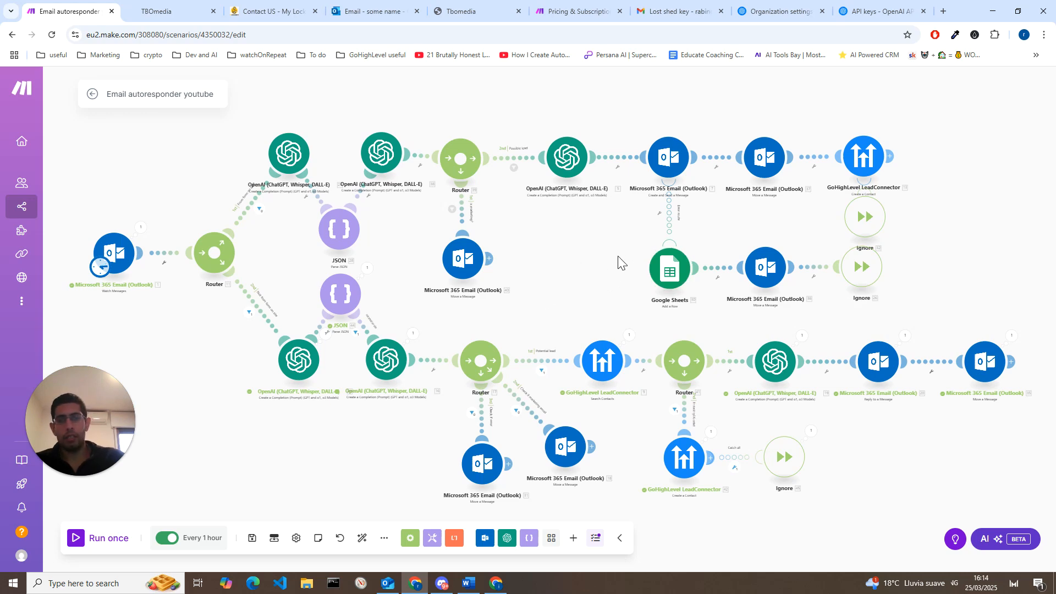
# Step: Switch to the TBOmedia website and highlight the "Claim your free AI agent" heading above its request form
pyautogui.hotkey('alt', 'Tab')
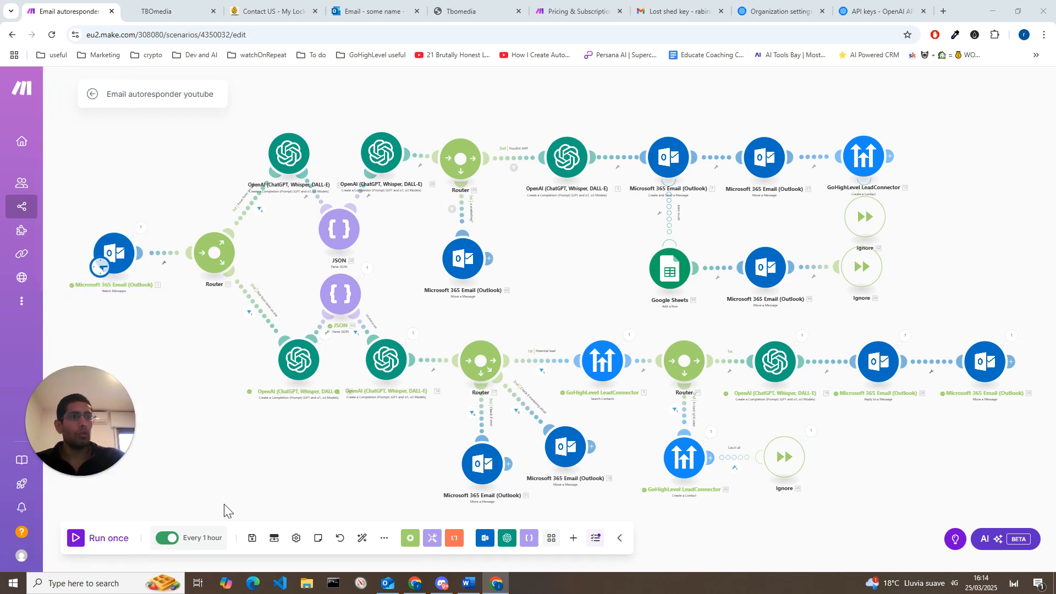
pyautogui.hotkey('alt', 'Tab')
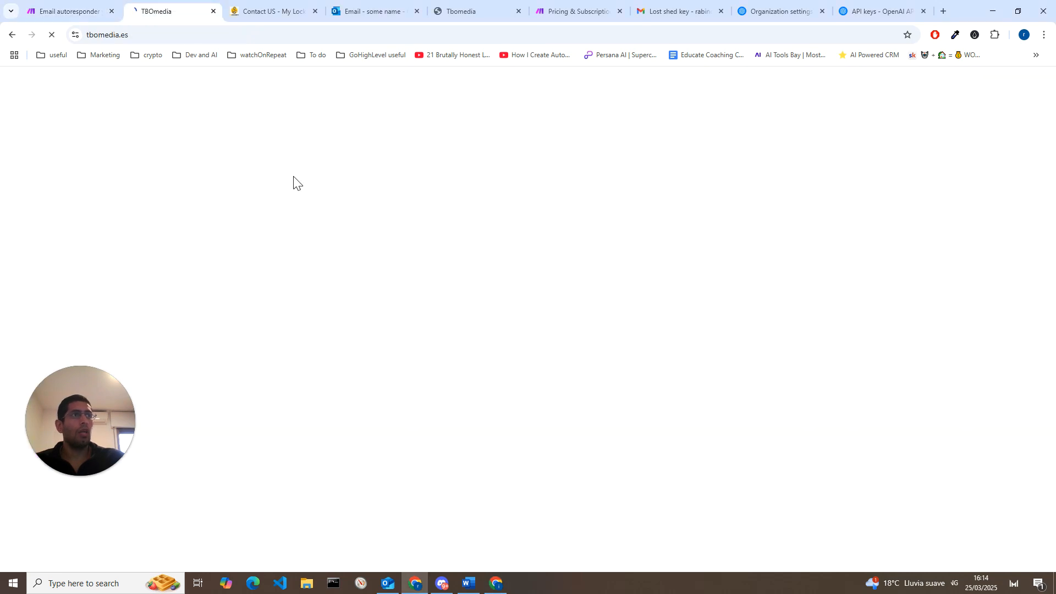
pyautogui.scroll(2, 348, 344)
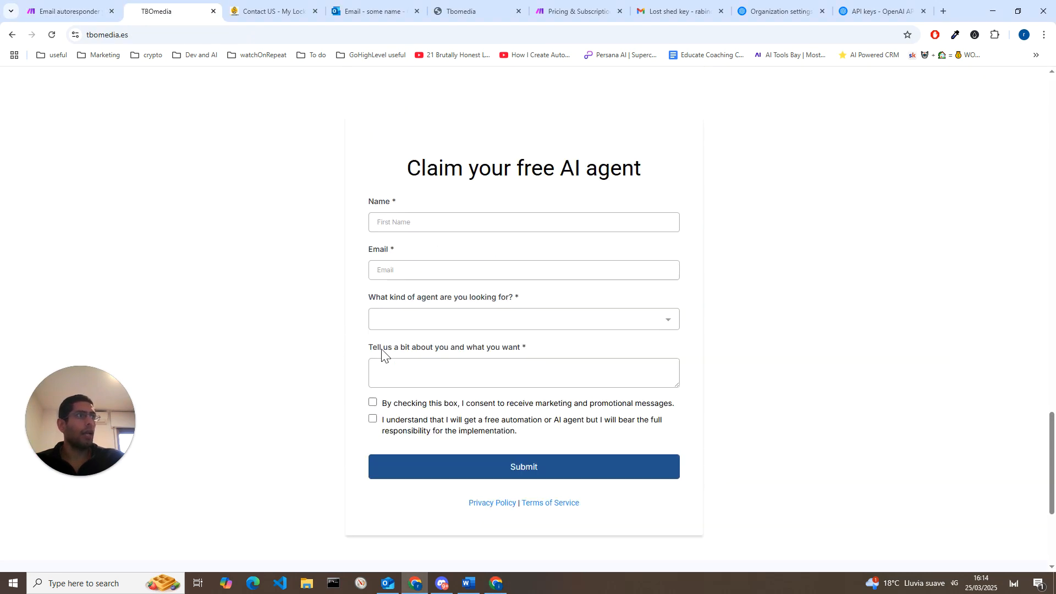
pyautogui.moveTo(635, 214); pyautogui.dragTo(467, 214)
pyautogui.click(451, 238)
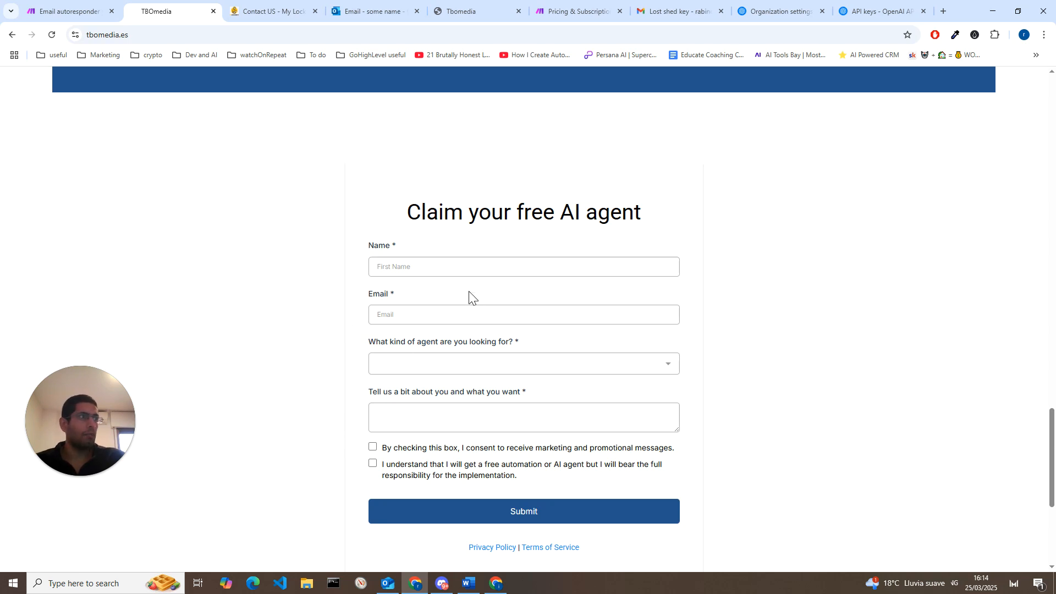
pyautogui.moveTo(648, 214); pyautogui.dragTo(479, 189)
pyautogui.click(456, 258)
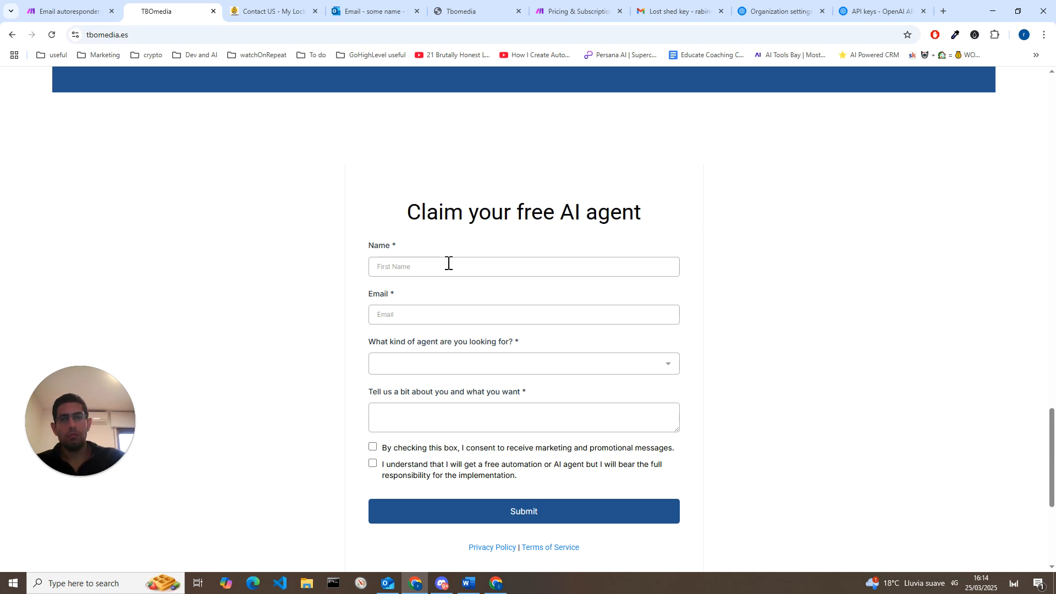